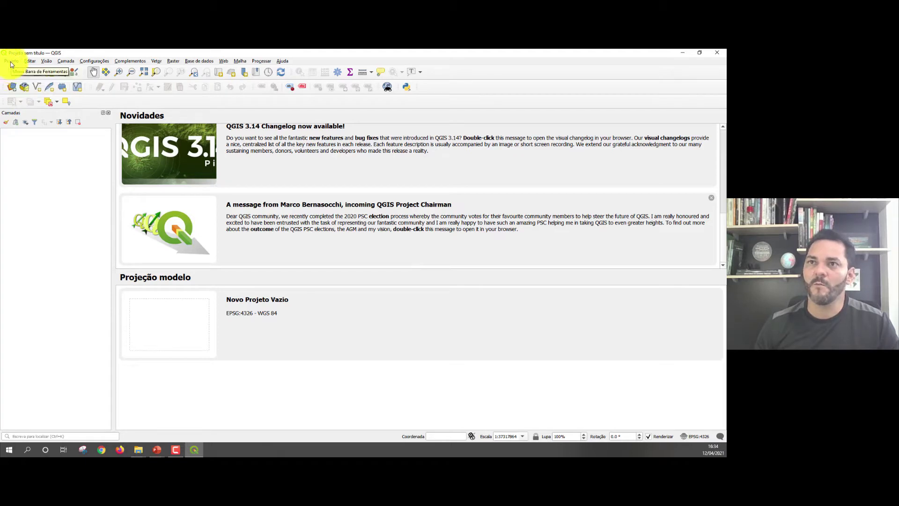
Create a new empty project and save it as IntroQIS in the Geoprocessamento\CursoCartTem folder on drive D.
{"action": "left_click", "coordinate": [13, 62]}
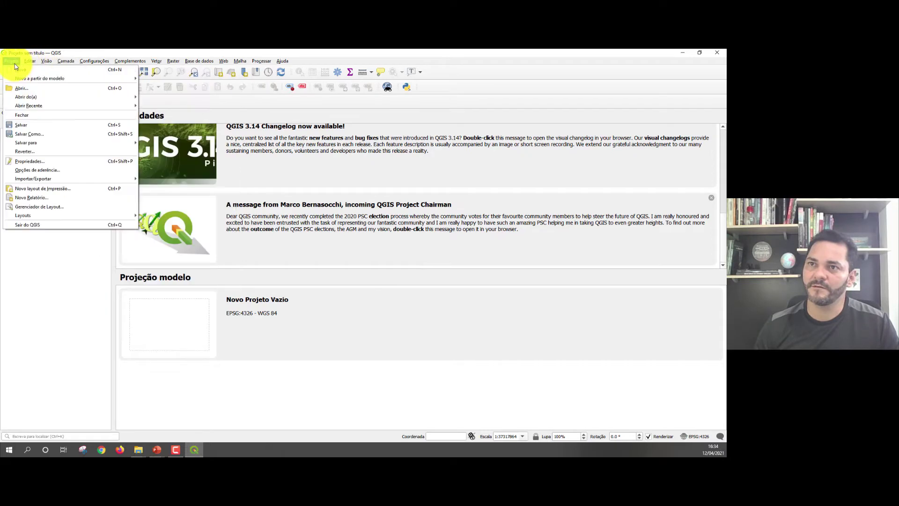
{"action": "left_click", "coordinate": [16, 70]}
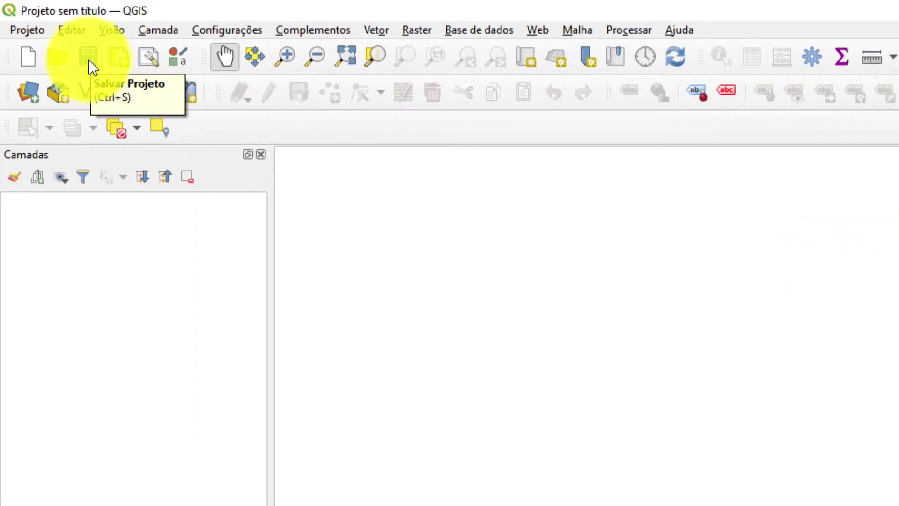
{"action": "left_click", "coordinate": [24, 30]}
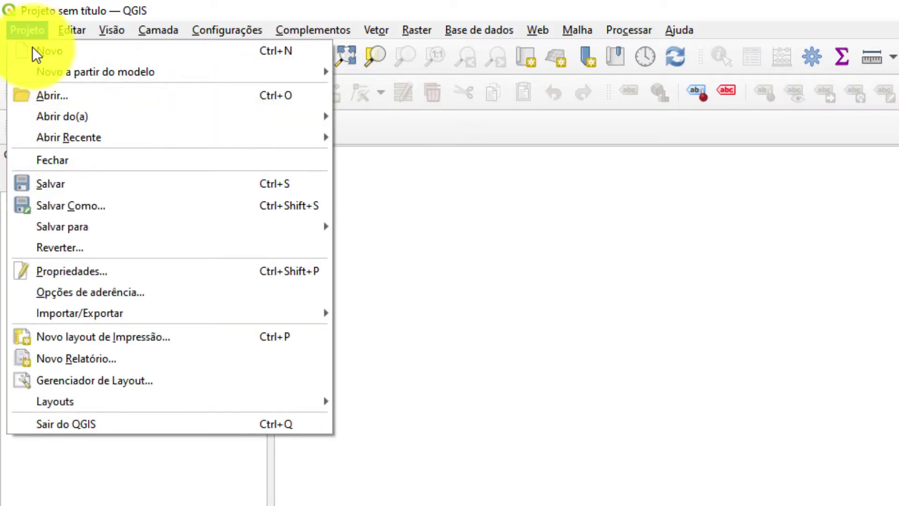
{"action": "left_click", "coordinate": [97, 182]}
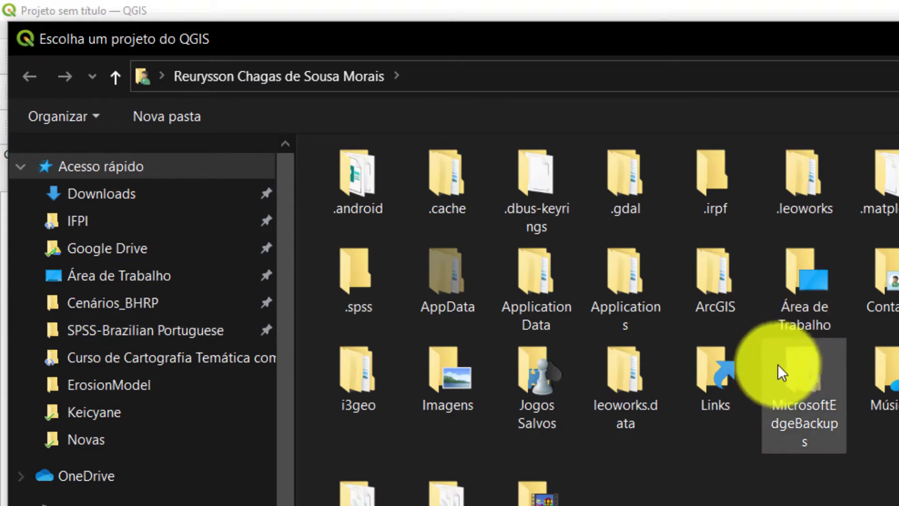
{"action": "scroll", "coordinate": [141, 318], "scroll_direction": "down", "scroll_amount": 2}
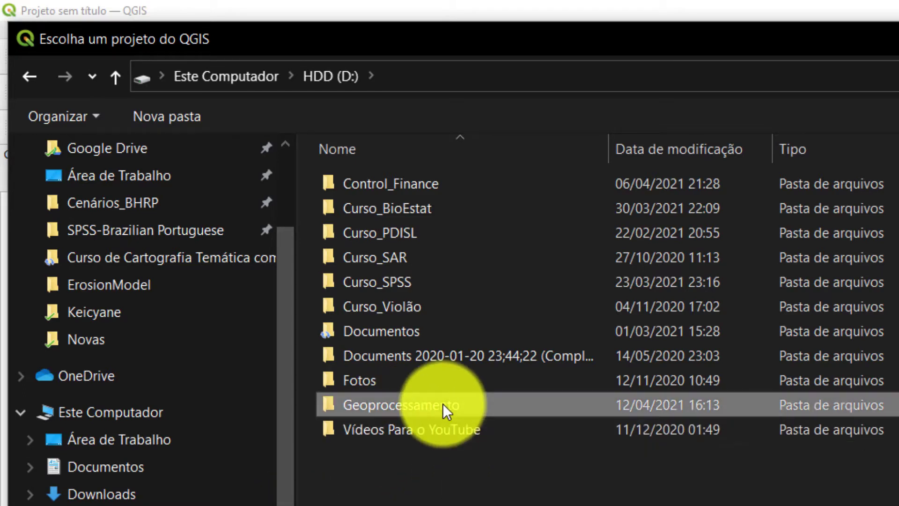
{"action": "double_click", "coordinate": [443, 404]}
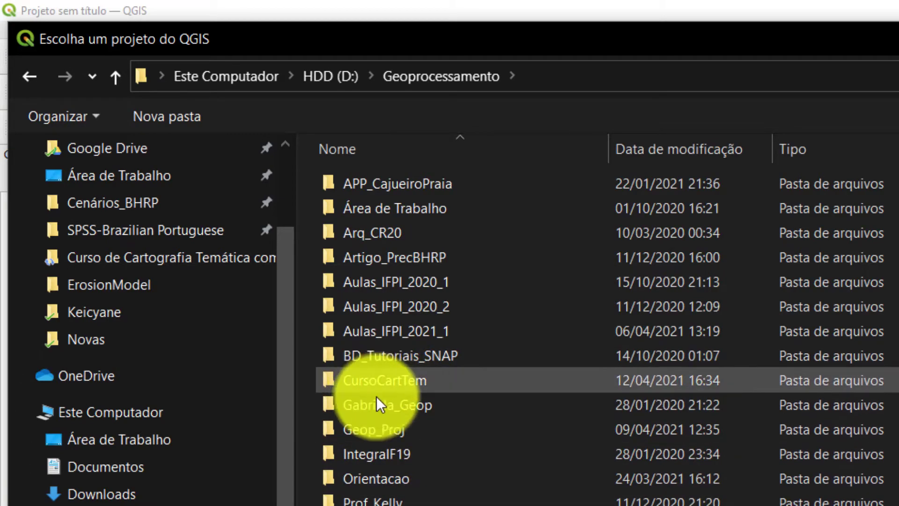
{"action": "double_click", "coordinate": [391, 377]}
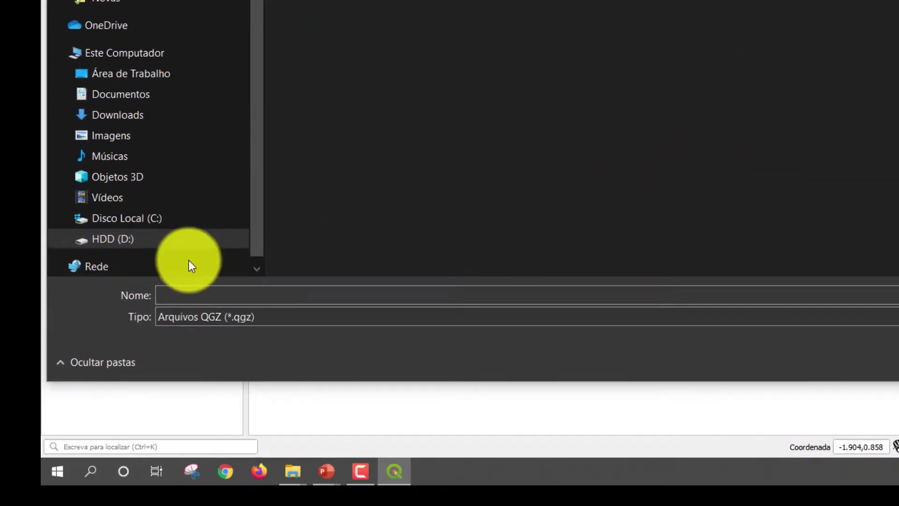
{"action": "left_click", "coordinate": [213, 296]}
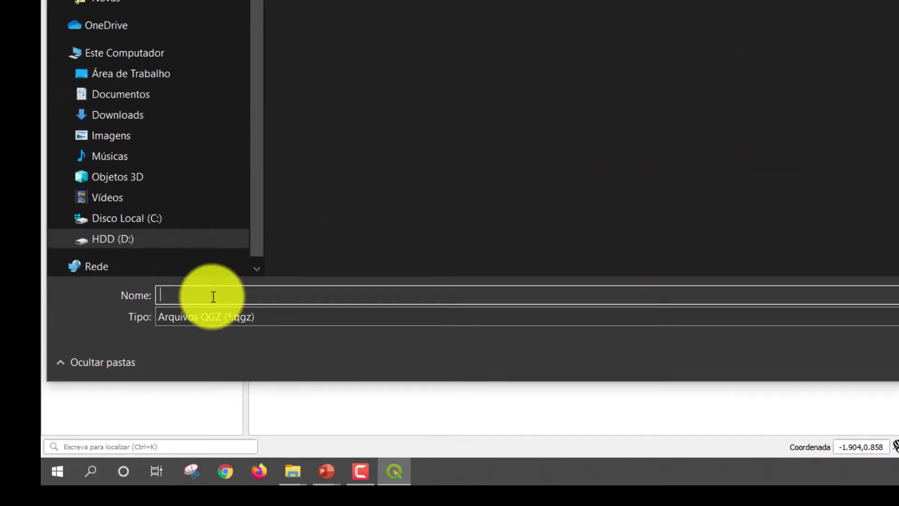
{"action": "type", "text": "IntroQIS"}
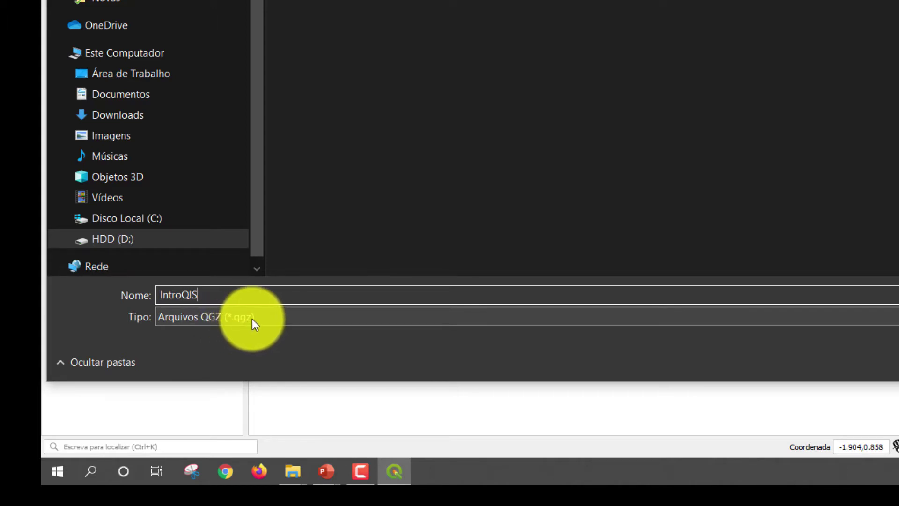
{"action": "key", "text": "Return"}
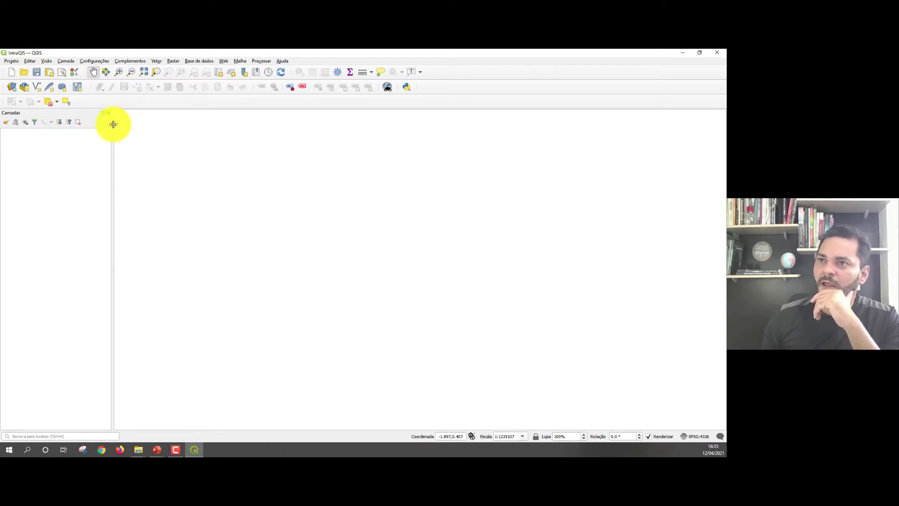
Open the project properties, move the dialog higher and widen it.
{"action": "mouse_move", "coordinate": [113, 122]}
{"action": "left_mouse_down"}
{"action": "mouse_move", "coordinate": [121, 124]}
{"action": "mouse_move", "coordinate": [114, 121]}
{"action": "left_mouse_up"}
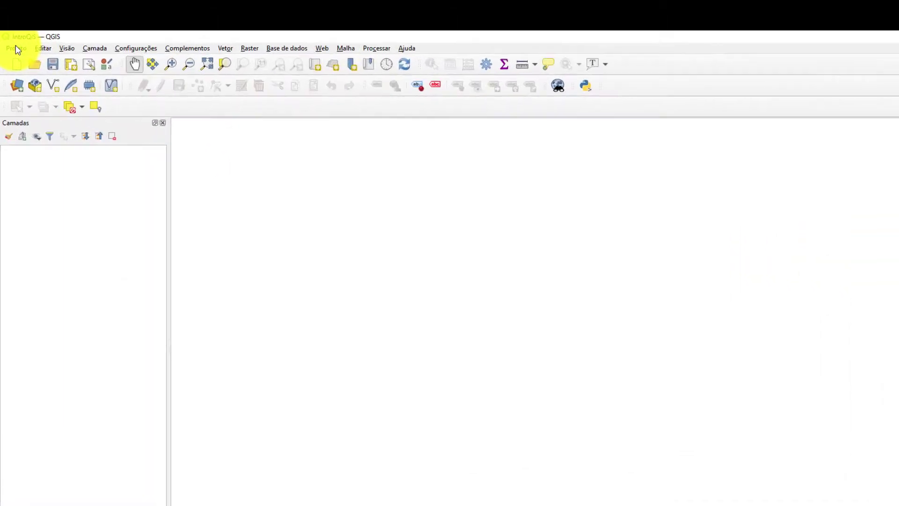
{"action": "left_click", "coordinate": [14, 47]}
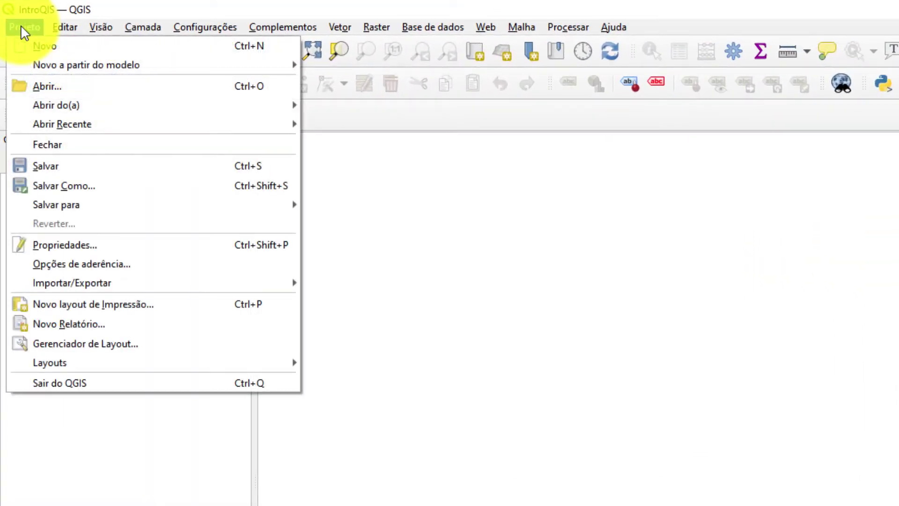
{"action": "left_click", "coordinate": [52, 244]}
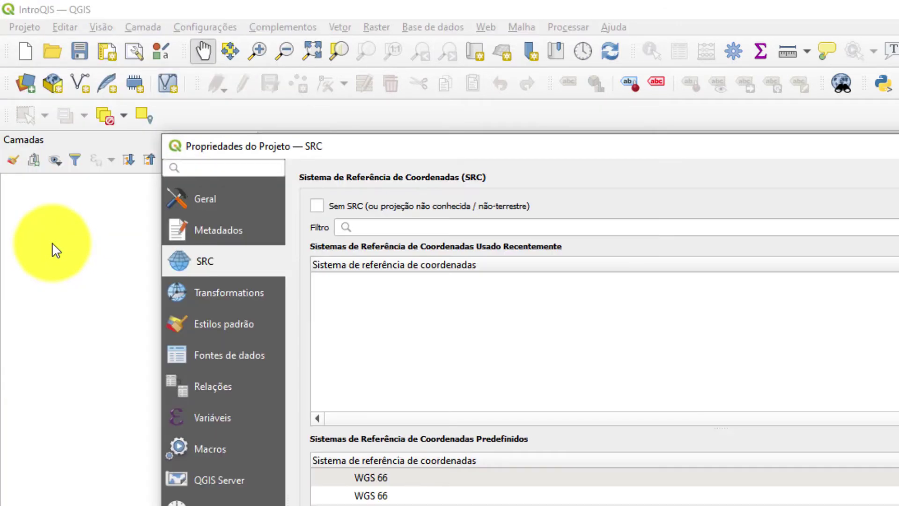
{"action": "left_click_drag", "start_coordinate": [510, 153], "coordinate": [533, 81]}
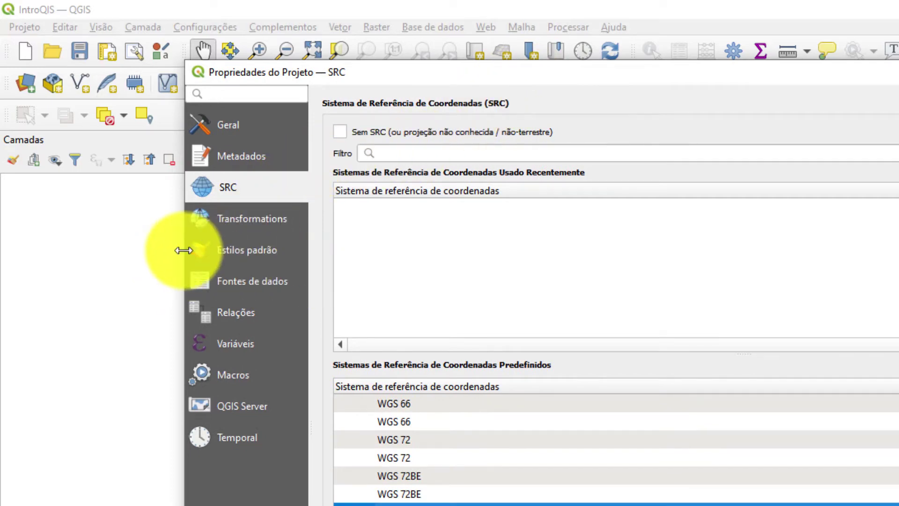
{"action": "left_click_drag", "start_coordinate": [184, 250], "coordinate": [105, 277]}
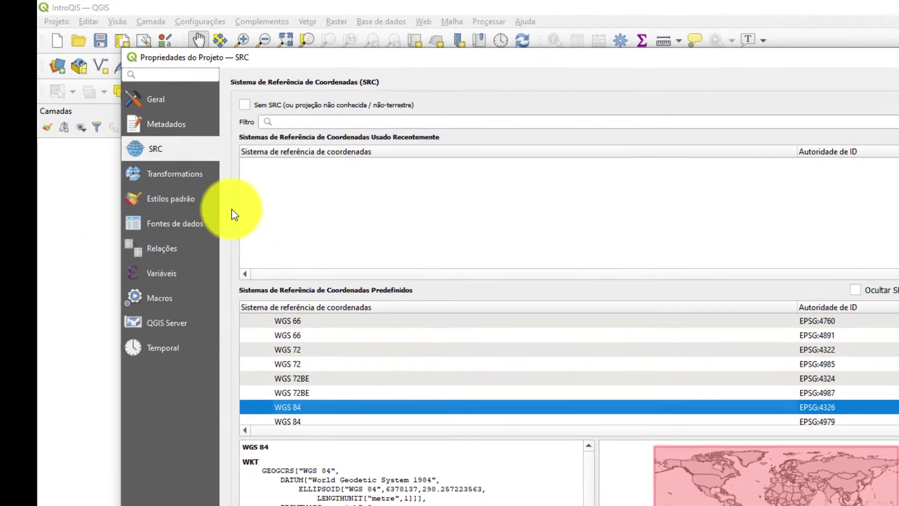
Look through the project properties pages from Geral and Metadados to QGIS Server and Temporal.
{"action": "left_click", "coordinate": [173, 99]}
{"action": "left_click", "coordinate": [162, 126]}
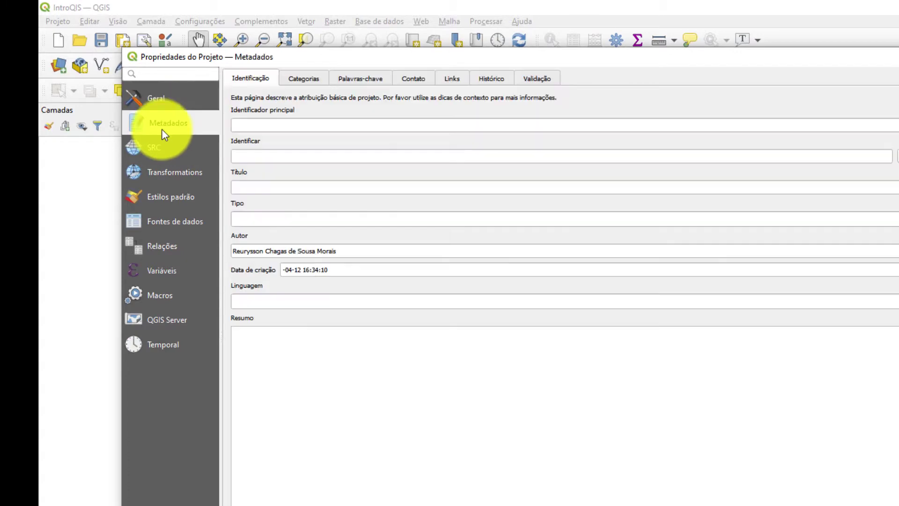
{"action": "left_click", "coordinate": [159, 147]}
{"action": "left_click", "coordinate": [163, 177]}
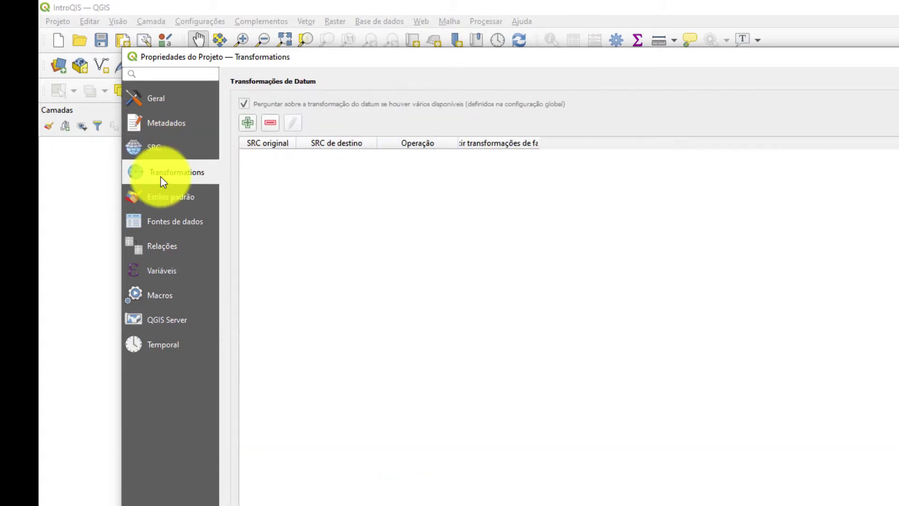
{"action": "left_click", "coordinate": [164, 199]}
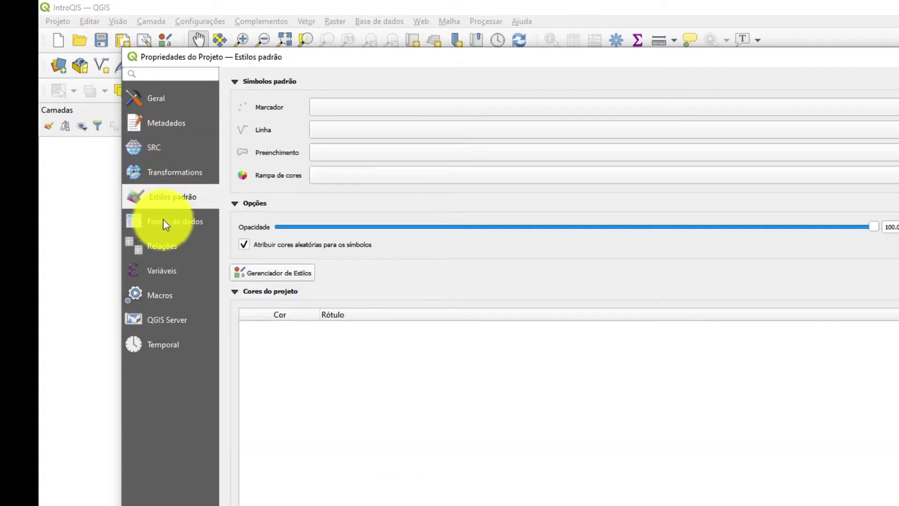
{"action": "left_click", "coordinate": [167, 220]}
{"action": "left_click", "coordinate": [148, 251]}
{"action": "left_click", "coordinate": [164, 271]}
{"action": "left_click", "coordinate": [164, 297]}
{"action": "left_click", "coordinate": [165, 322]}
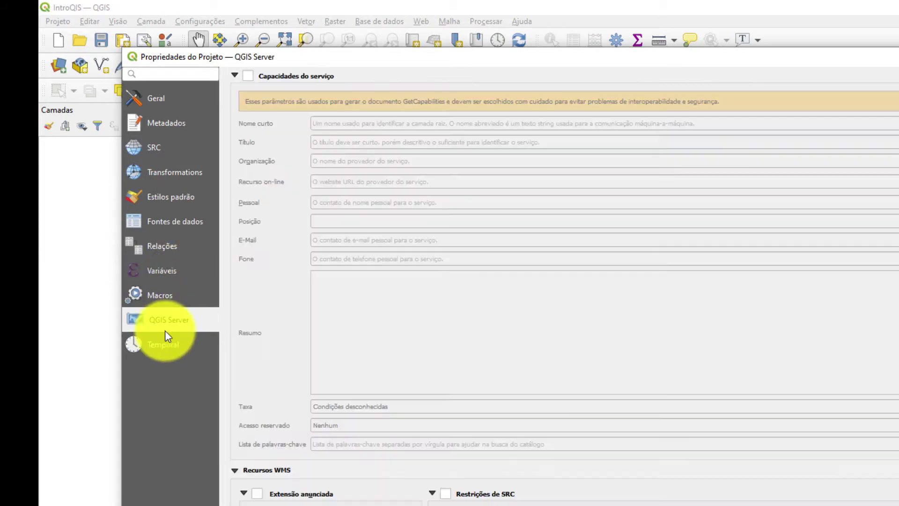
{"action": "left_click", "coordinate": [166, 344]}
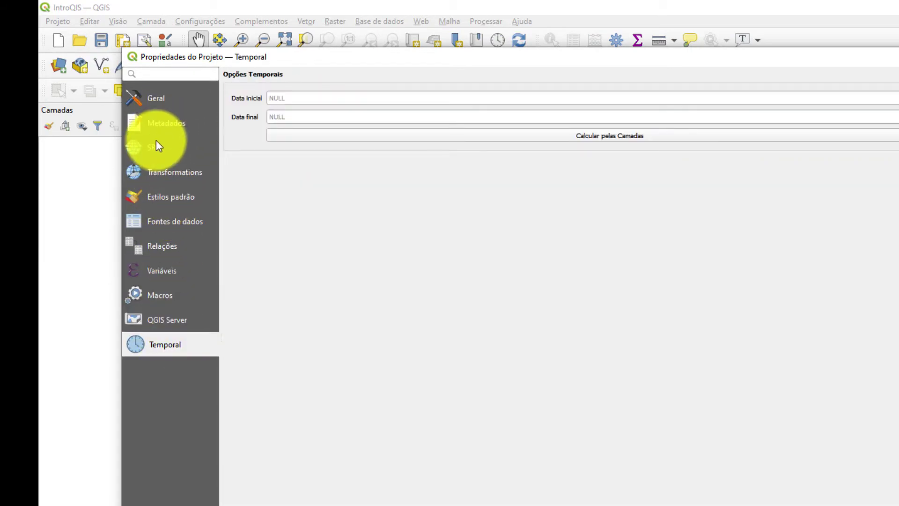
Return to the SRC settings, enlarge the predefined reference systems list and collapse its geographic and projected groups.
{"action": "left_click", "coordinate": [148, 149]}
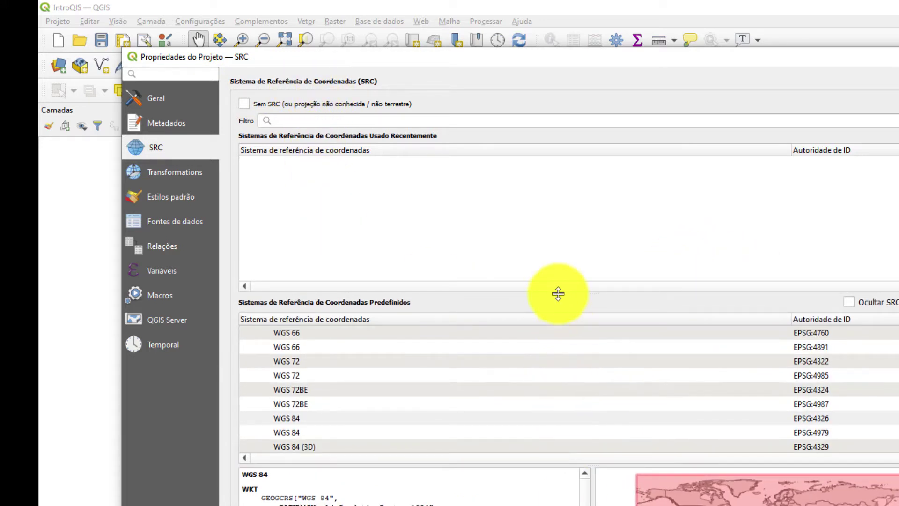
{"action": "left_click_drag", "start_coordinate": [596, 293], "coordinate": [599, 262]}
{"action": "scroll", "coordinate": [257, 351], "scroll_direction": "up", "scroll_amount": 20}
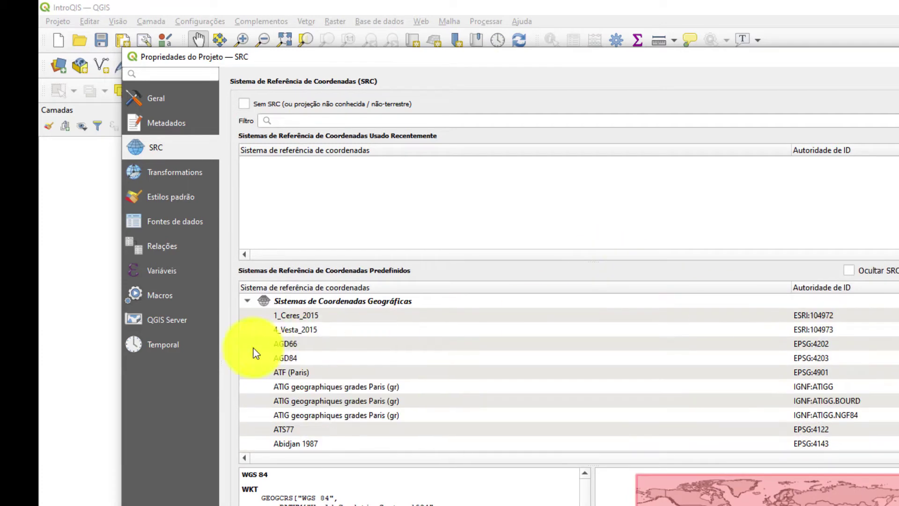
{"action": "left_click", "coordinate": [248, 301]}
{"action": "left_click", "coordinate": [245, 313]}
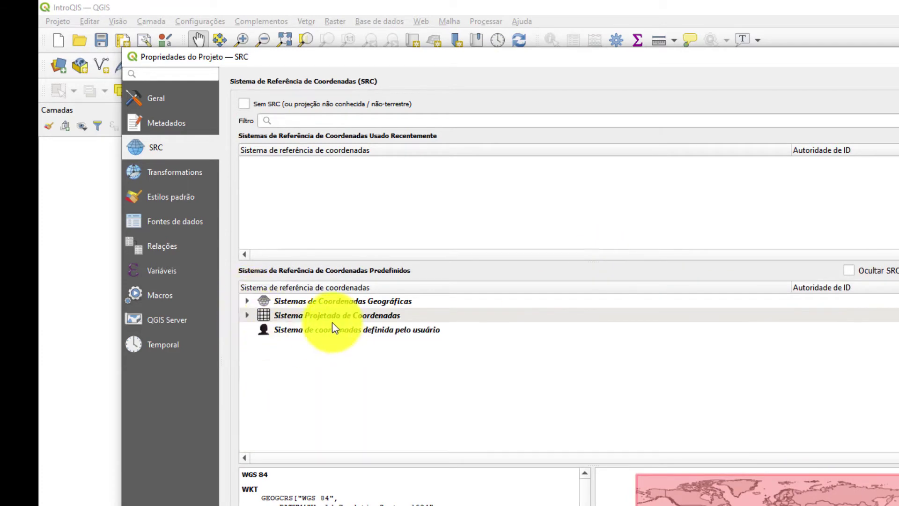
{"action": "left_click", "coordinate": [346, 301]}
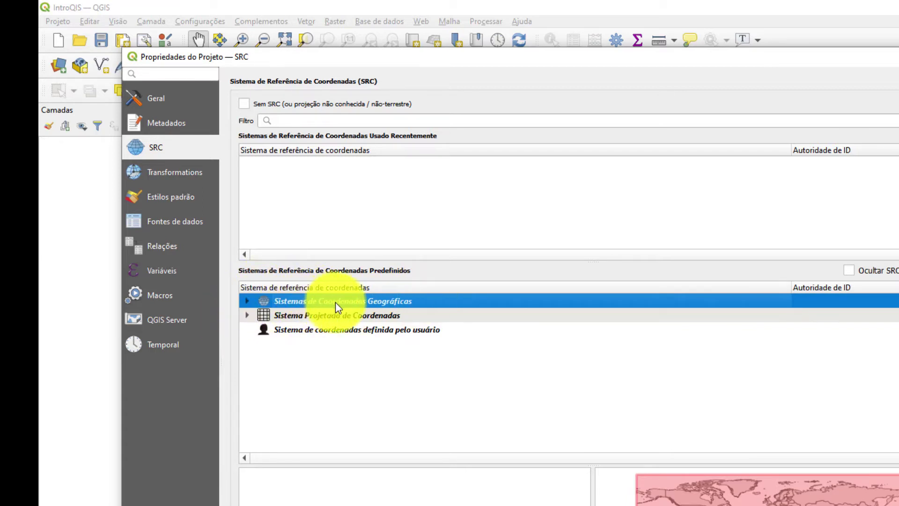
Set the project's coordinate reference system to the geographic system SIRGAS 2000 (EPSG:4674) and apply it.
{"action": "left_click", "coordinate": [247, 301]}
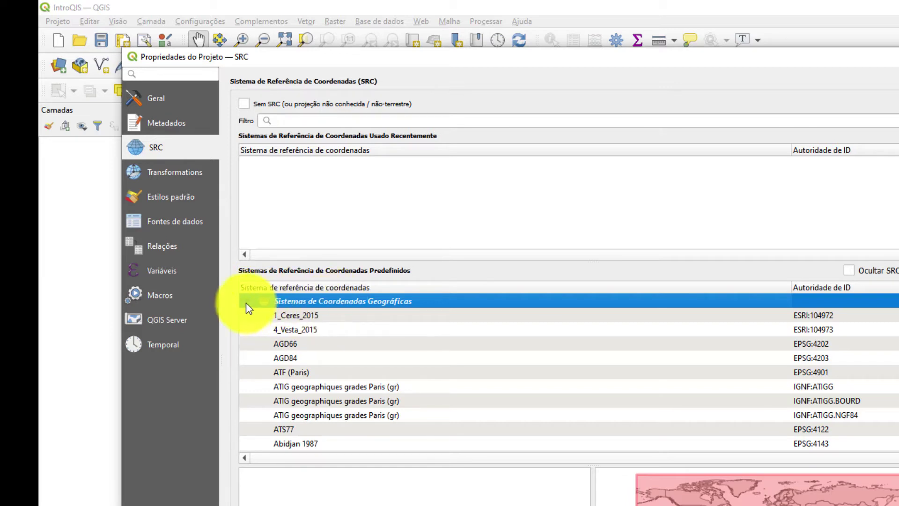
{"action": "left_click", "coordinate": [246, 302]}
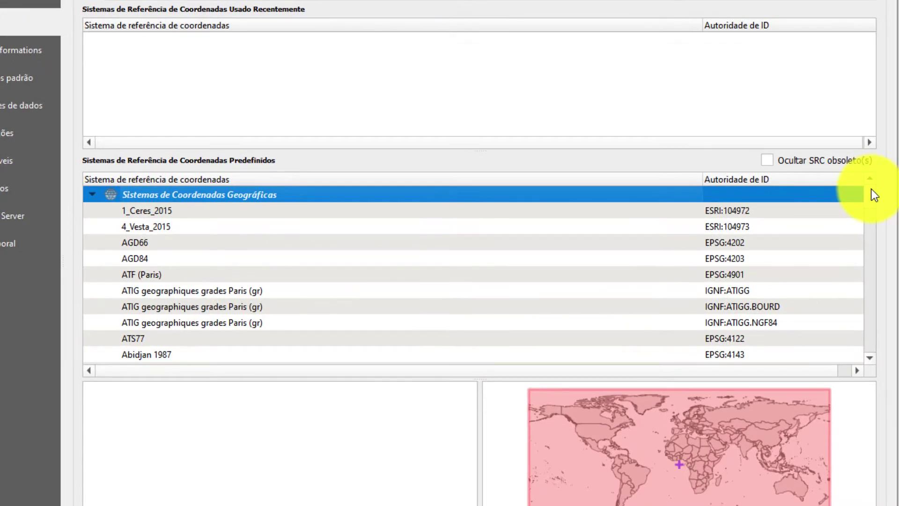
{"action": "mouse_move", "coordinate": [871, 189]}
{"action": "left_mouse_down"}
{"action": "mouse_move", "coordinate": [873, 210]}
{"action": "mouse_move", "coordinate": [870, 180]}
{"action": "left_mouse_up"}
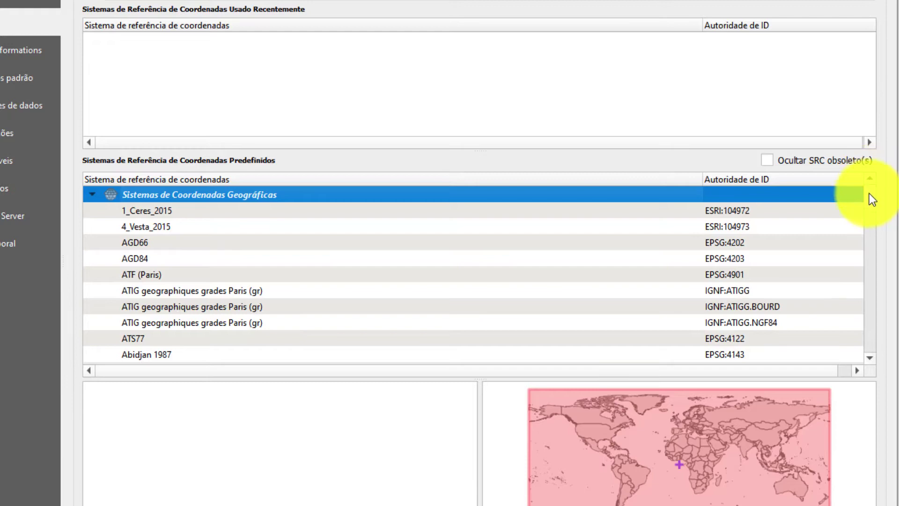
{"action": "left_click_drag", "start_coordinate": [868, 190], "coordinate": [877, 252]}
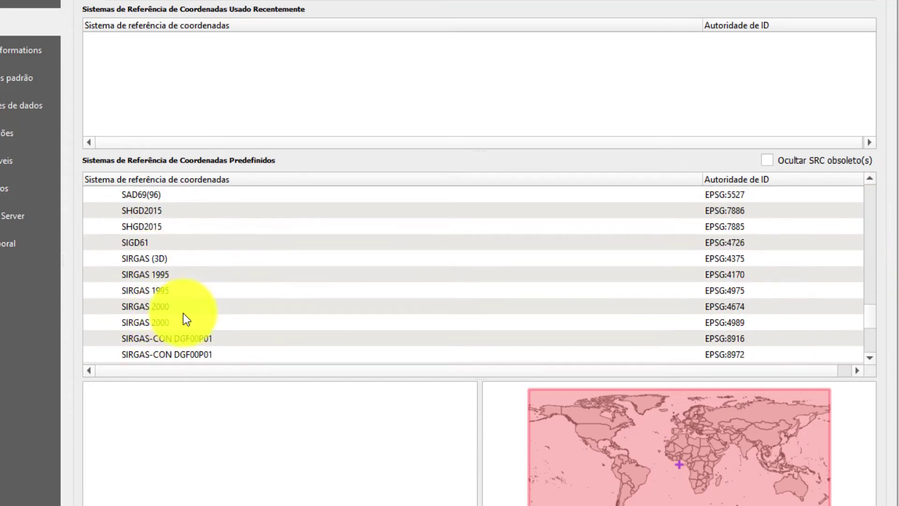
{"action": "left_click", "coordinate": [155, 315]}
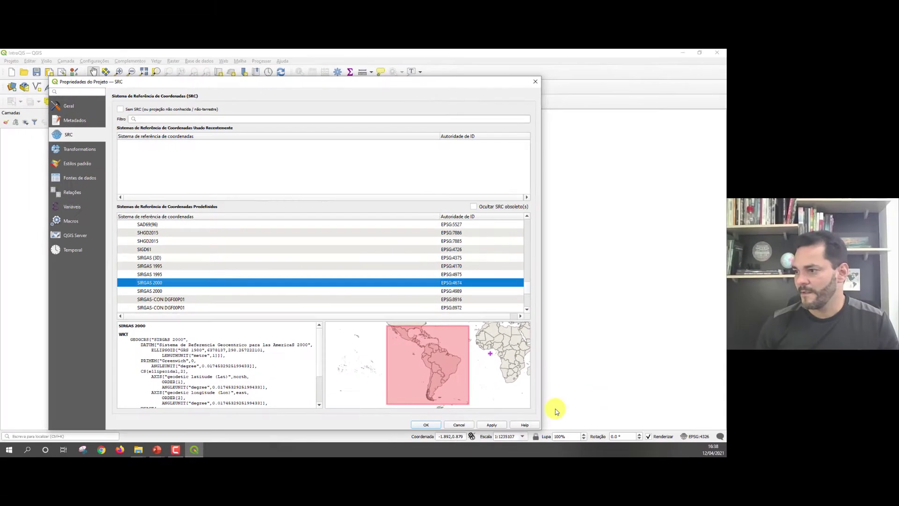
{"action": "left_click", "coordinate": [498, 426]}
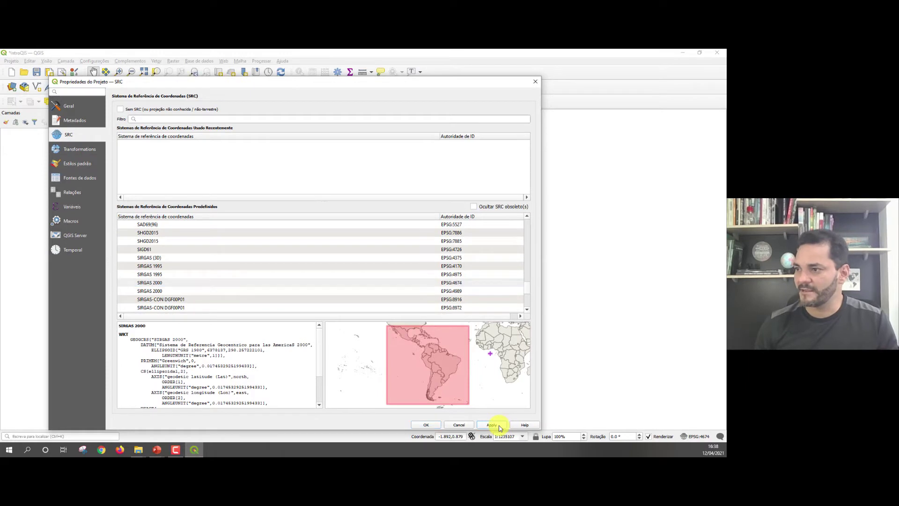
{"action": "left_click", "coordinate": [427, 425]}
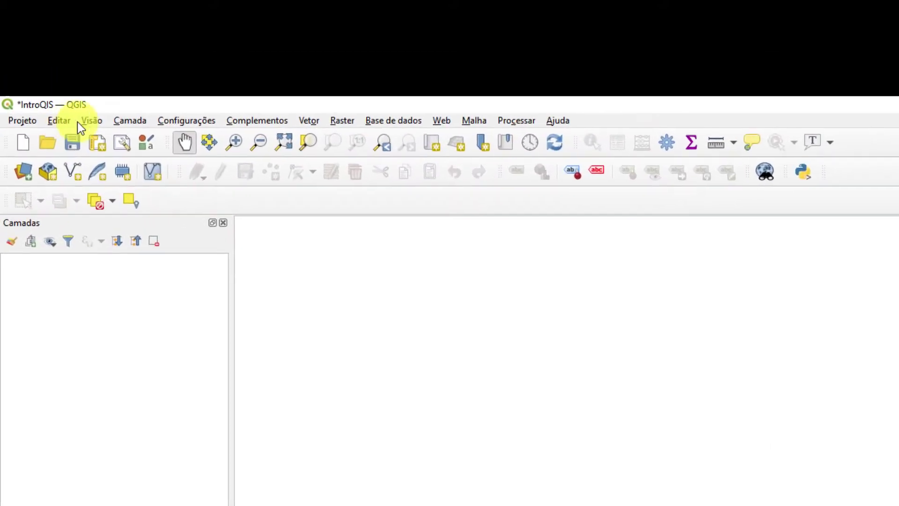
Open the data source manager and enlarge its window.
{"action": "left_click", "coordinate": [31, 174]}
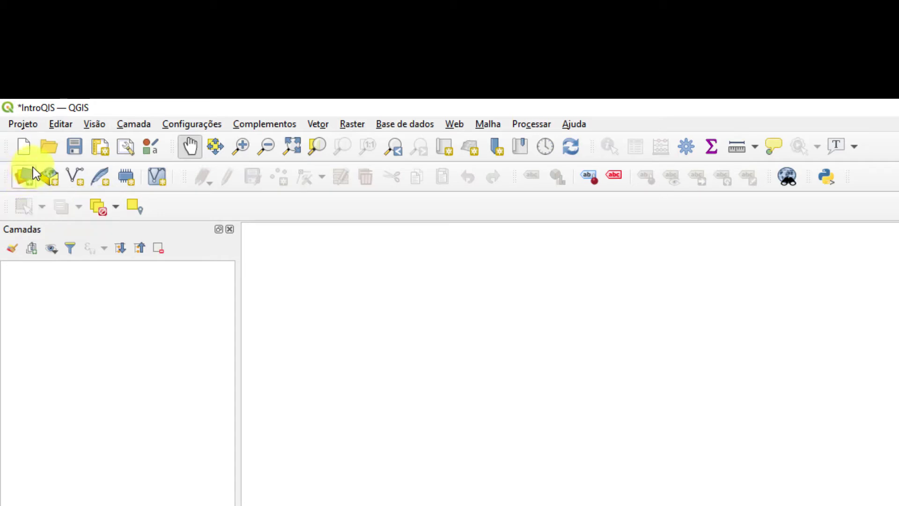
{"action": "left_click", "coordinate": [140, 125]}
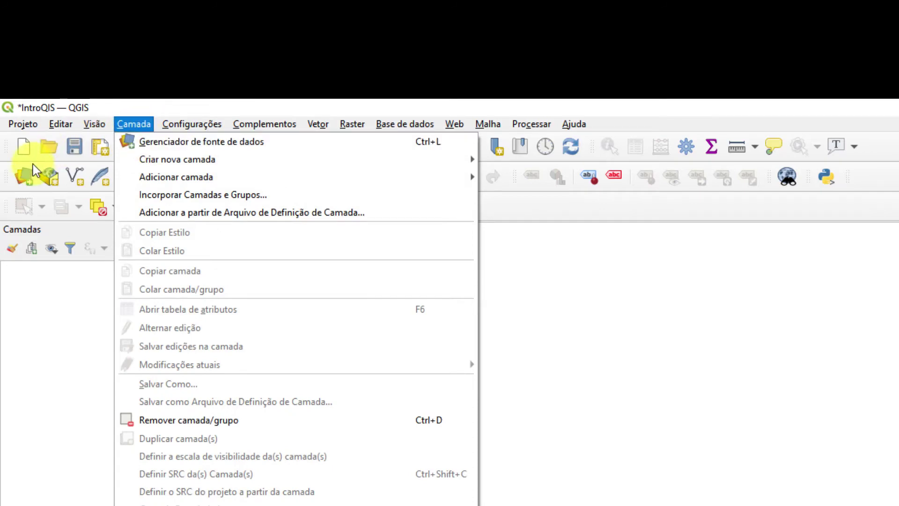
{"action": "left_click", "coordinate": [8, 178]}
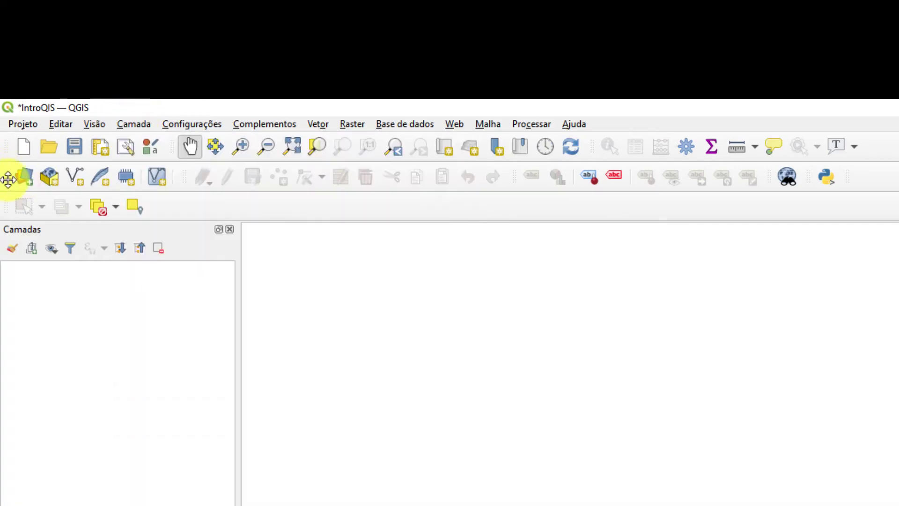
{"action": "left_click", "coordinate": [133, 122]}
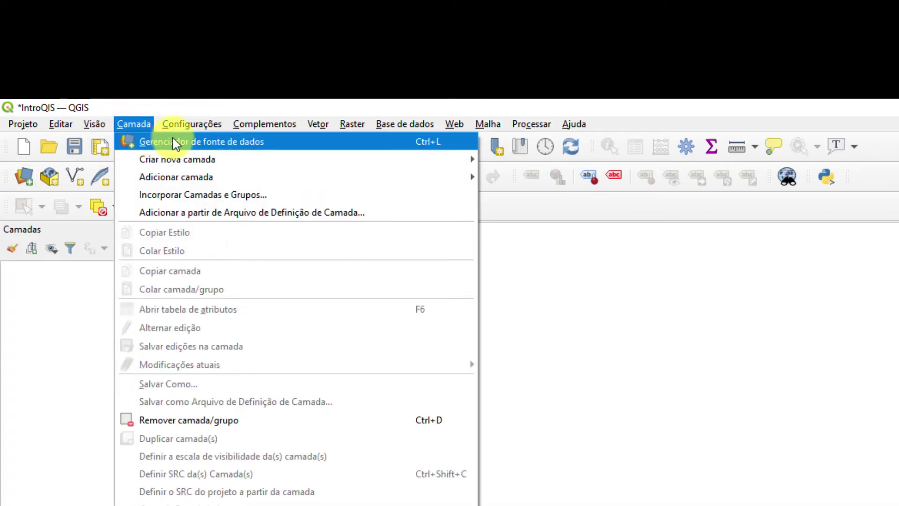
{"action": "left_click", "coordinate": [199, 140]}
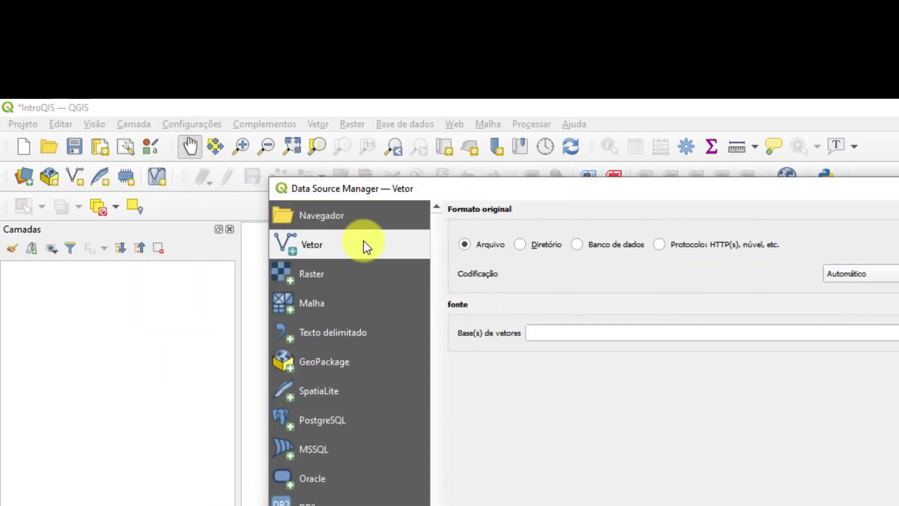
{"action": "left_click_drag", "start_coordinate": [269, 385], "coordinate": [193, 423]}
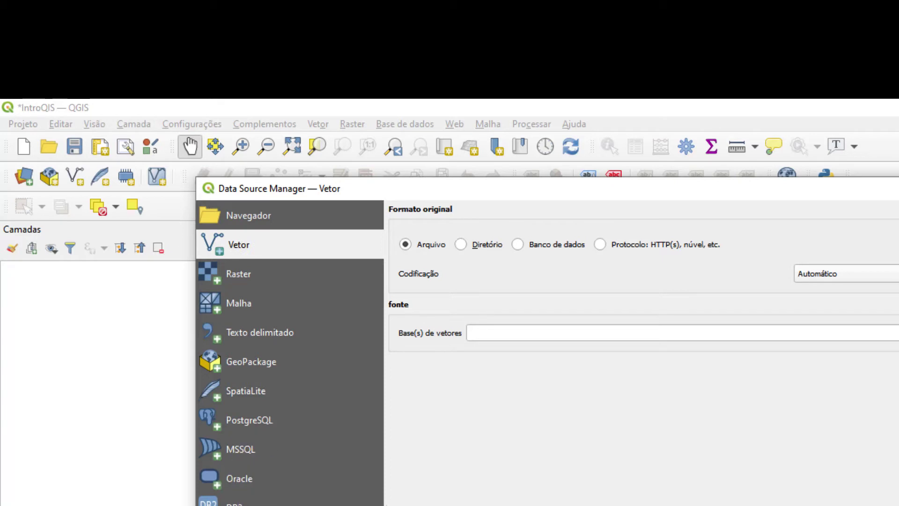
In the data source manager's file browser, expand the D:\ drive and its Geoprocessamento and Geop_Proj folders.
{"action": "left_click", "coordinate": [232, 212]}
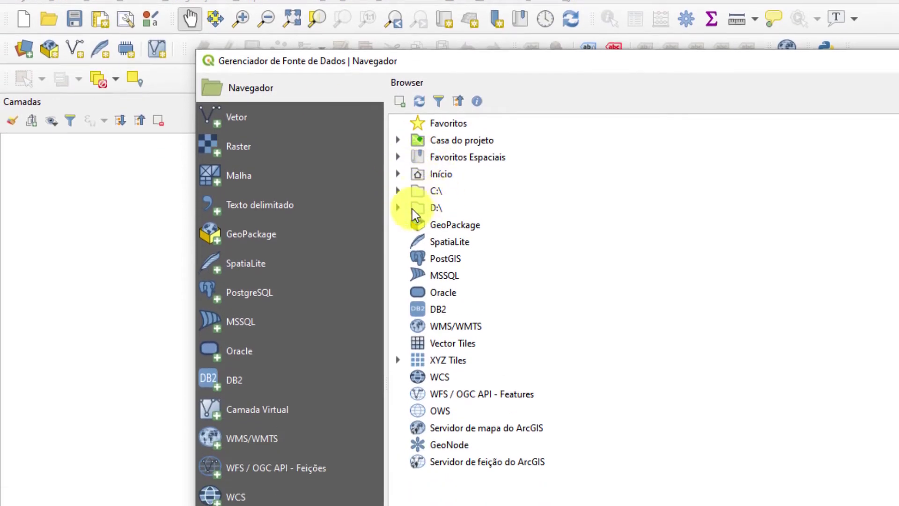
{"action": "left_click", "coordinate": [397, 208]}
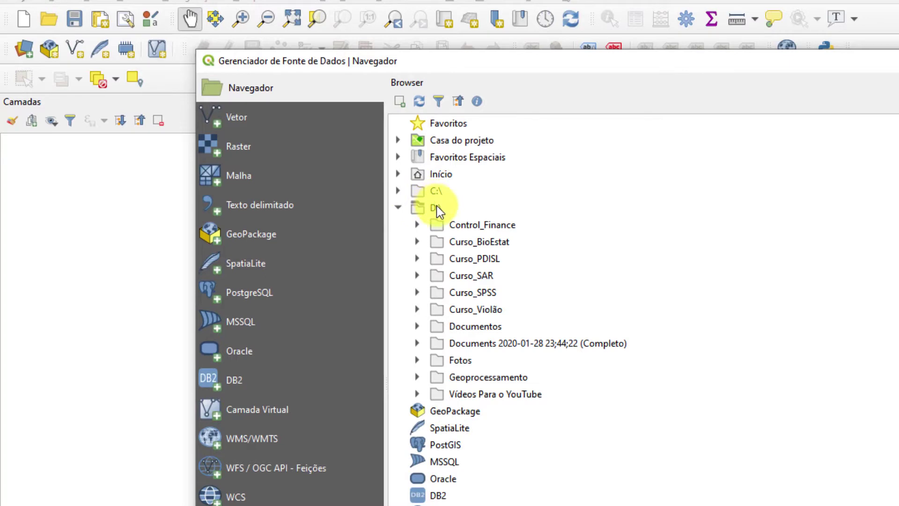
{"action": "left_click", "coordinate": [419, 374]}
{"action": "scroll", "coordinate": [488, 386], "scroll_direction": "down", "scroll_amount": 1}
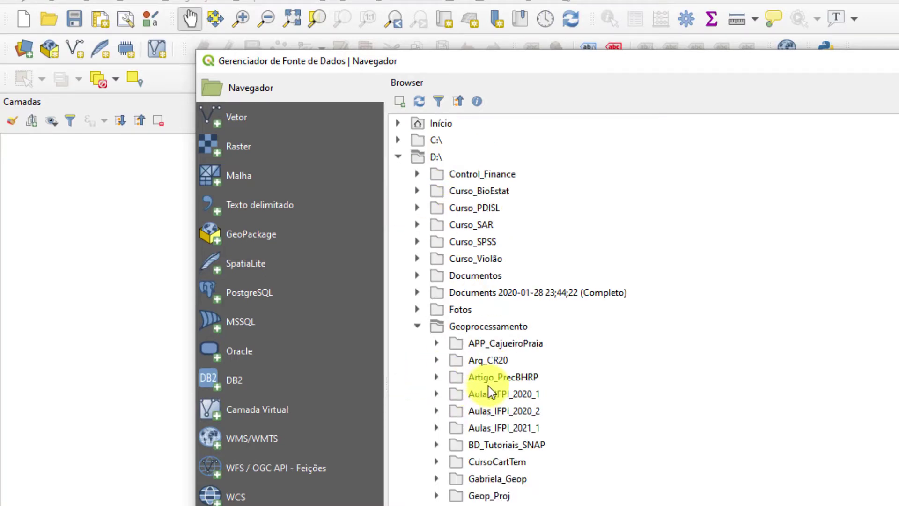
{"action": "left_click", "coordinate": [436, 496]}
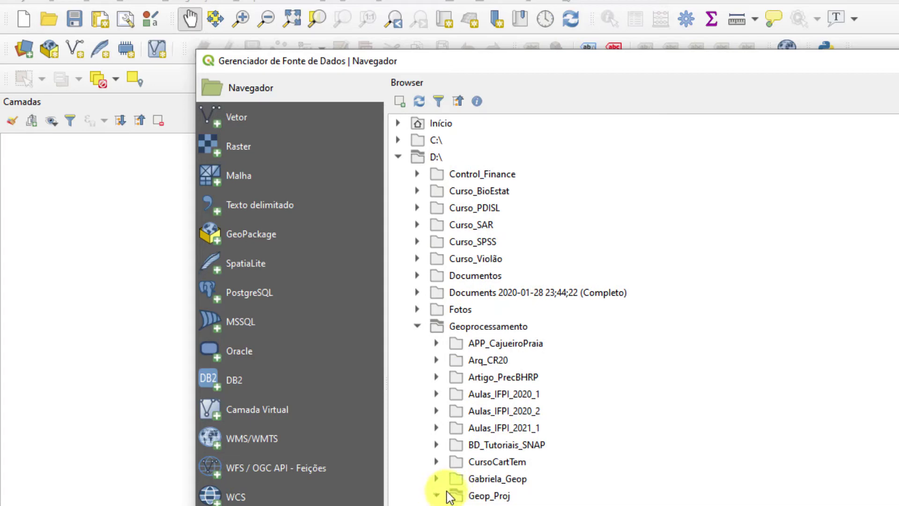
{"action": "scroll", "coordinate": [530, 480], "scroll_direction": "down", "scroll_amount": 2}
{"action": "scroll", "coordinate": [530, 480], "scroll_direction": "down", "scroll_amount": 4}
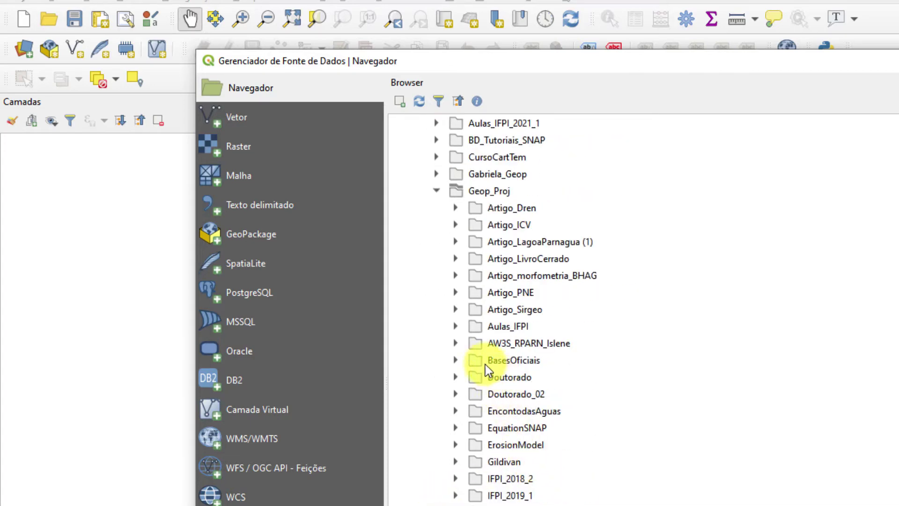
Add BR_UF_2019.shp from BasesOficiais, MalhaIBGE2019, br_unidades_da_federacao to the project as a layer.
{"action": "left_click", "coordinate": [456, 360], "text": "shift"}
{"action": "scroll", "coordinate": [554, 400], "scroll_direction": "down", "scroll_amount": 3}
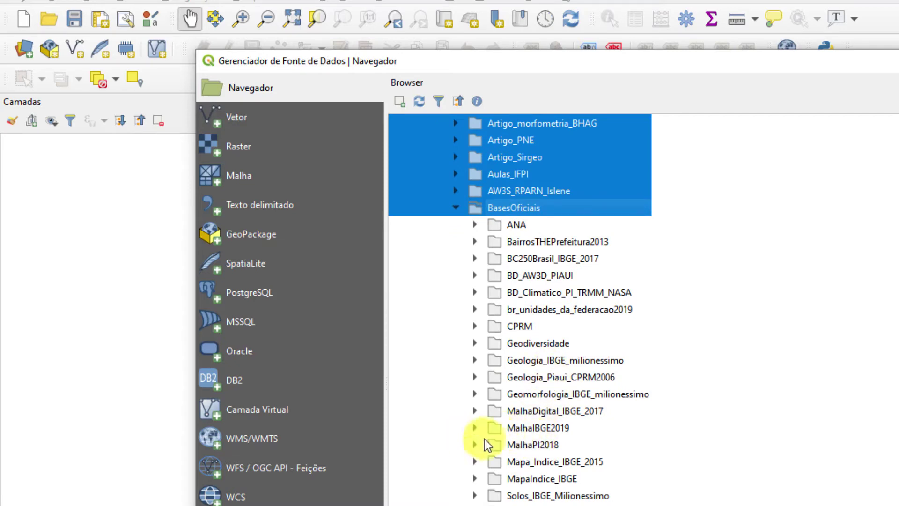
{"action": "left_click", "coordinate": [475, 428]}
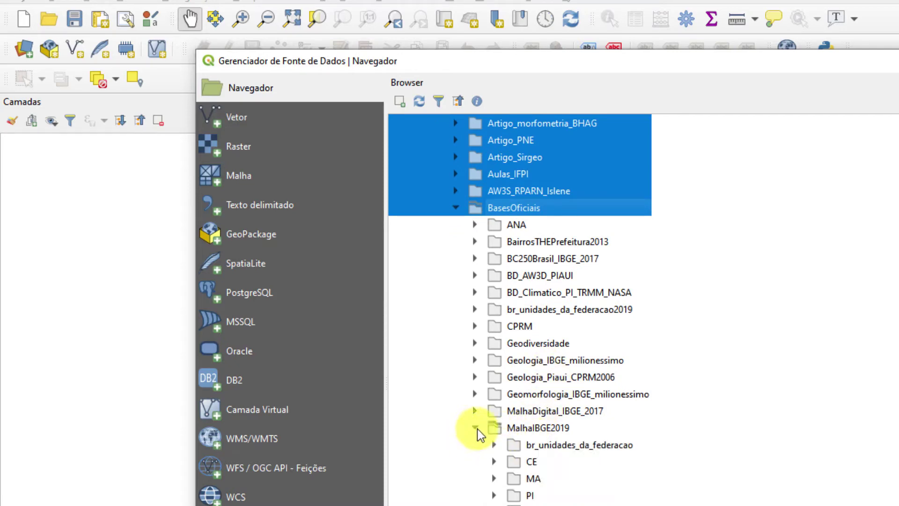
{"action": "scroll", "coordinate": [518, 427], "scroll_direction": "down", "scroll_amount": 1}
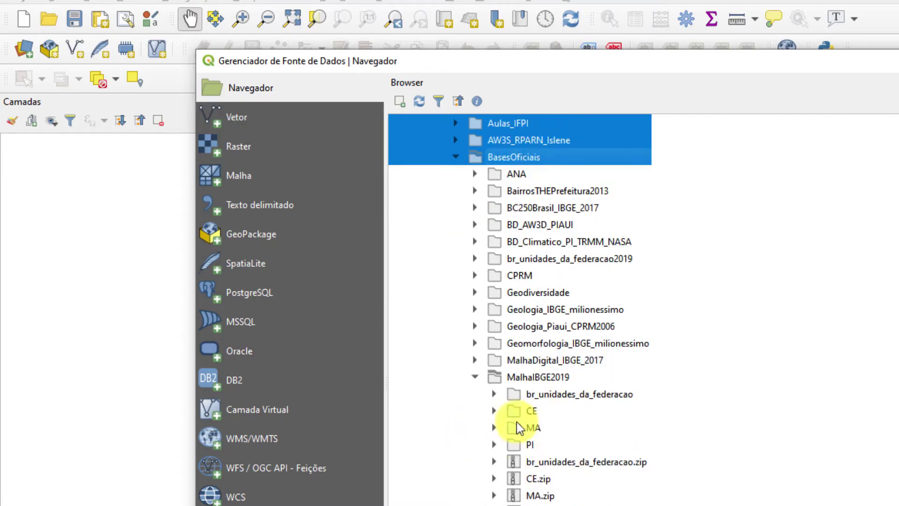
{"action": "left_click", "coordinate": [558, 394]}
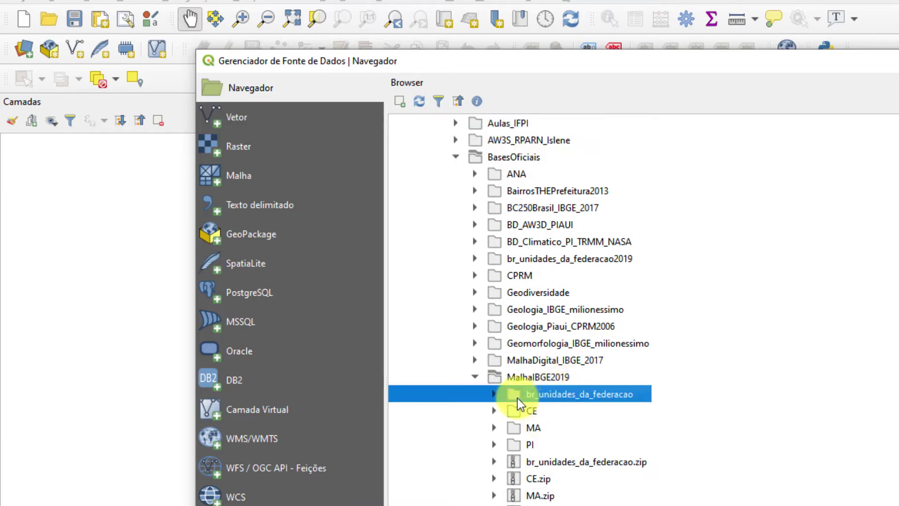
{"action": "left_click", "coordinate": [495, 394]}
{"action": "left_click", "coordinate": [583, 411]}
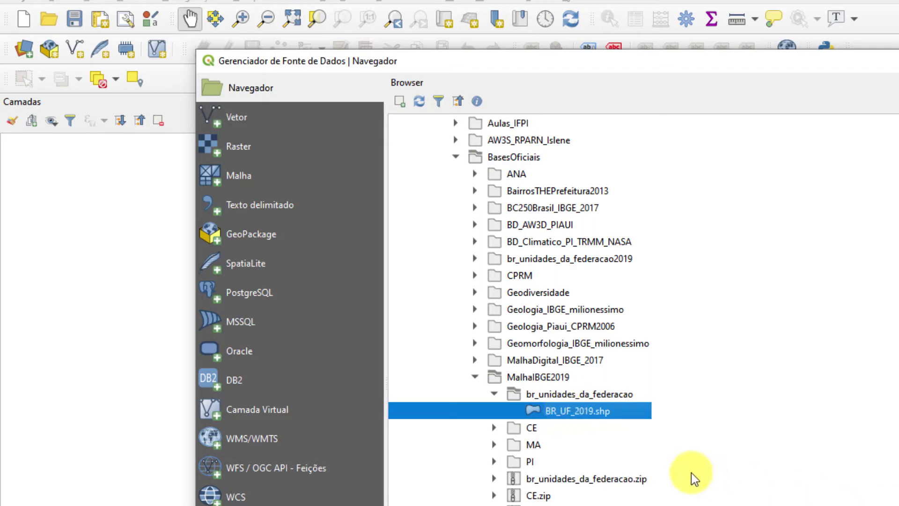
{"action": "double_click", "coordinate": [595, 410]}
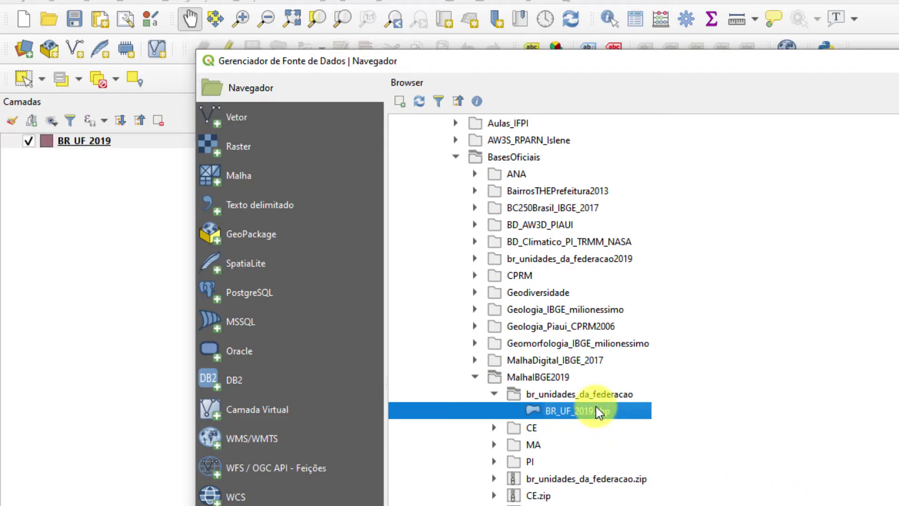
Look at the shapefiles in the PI folder, collapse the D:\ drive and close the data source manager.
{"action": "left_click_drag", "start_coordinate": [714, 64], "coordinate": [712, 28]}
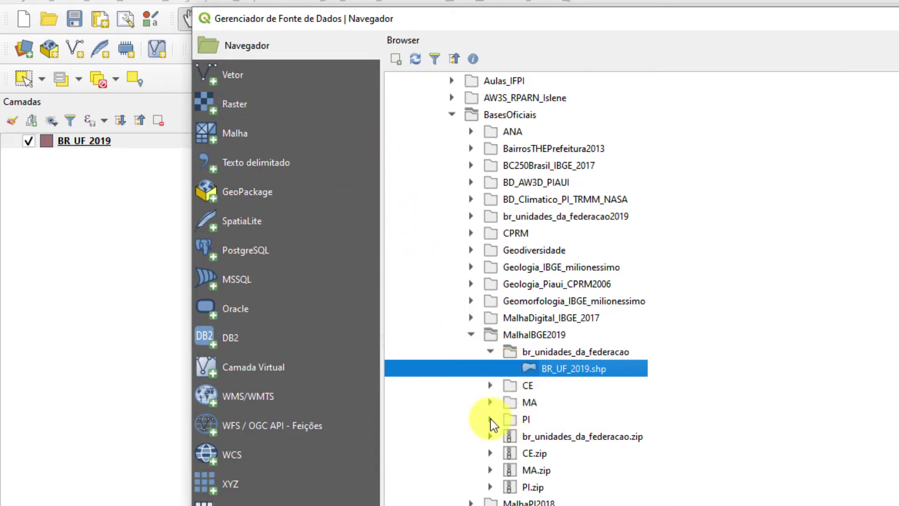
{"action": "left_click", "coordinate": [503, 422]}
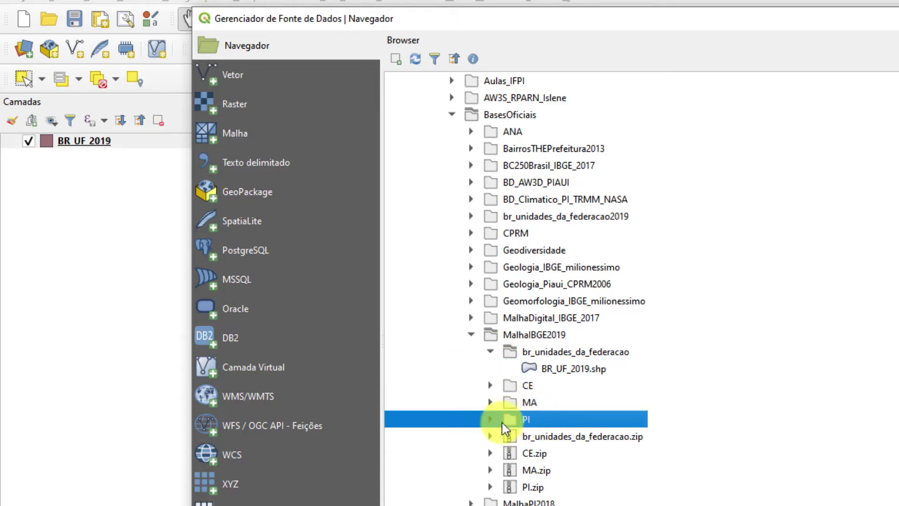
{"action": "left_click", "coordinate": [488, 419]}
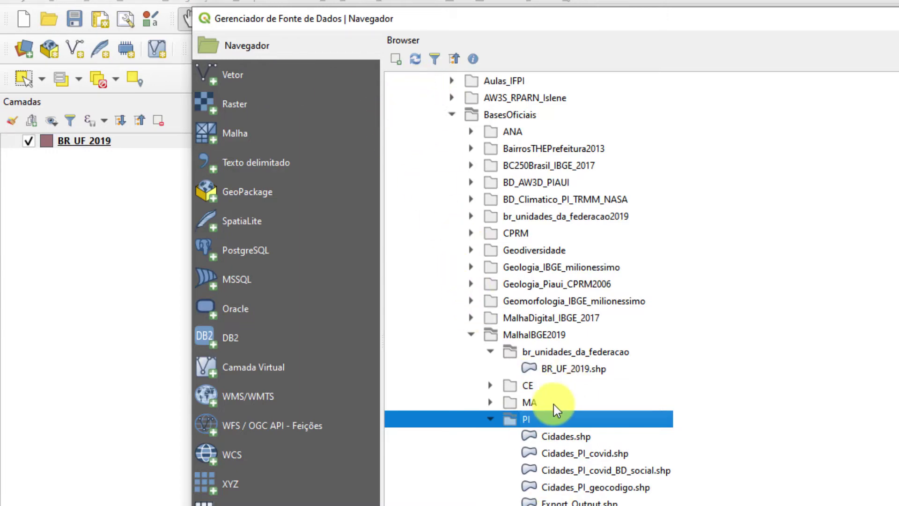
{"action": "scroll", "coordinate": [529, 323], "scroll_direction": "up", "scroll_amount": 9}
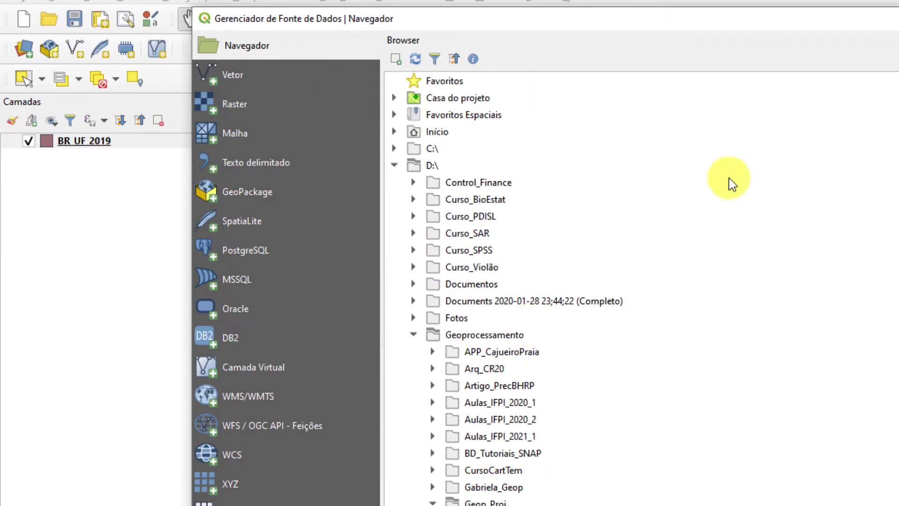
{"action": "left_click", "coordinate": [394, 166]}
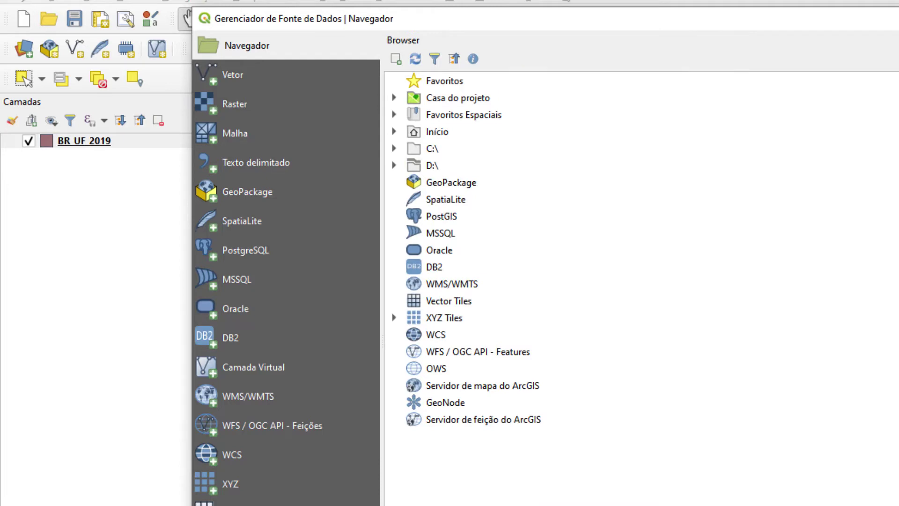
{"action": "key", "text": "Escape"}
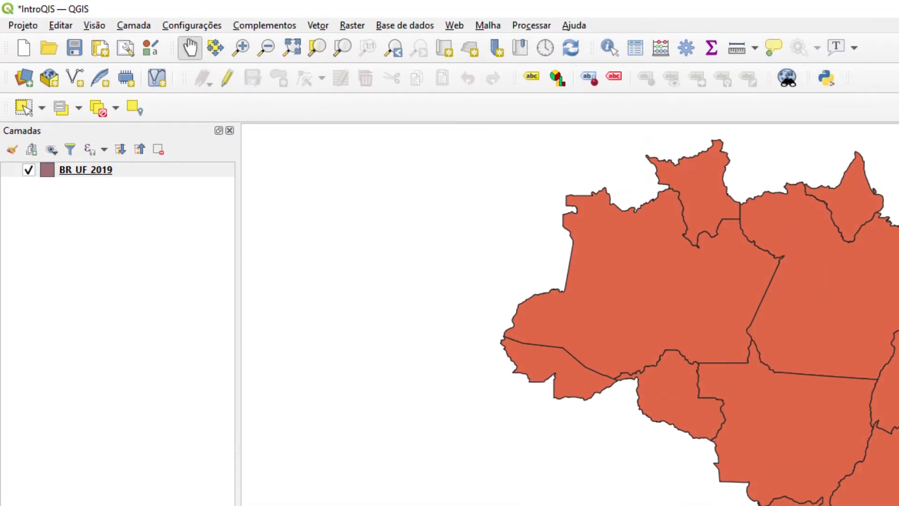
Start adding a vector layer, reposition the data source manager and compare its Navegador and Vetor pages.
{"action": "left_click", "coordinate": [142, 27]}
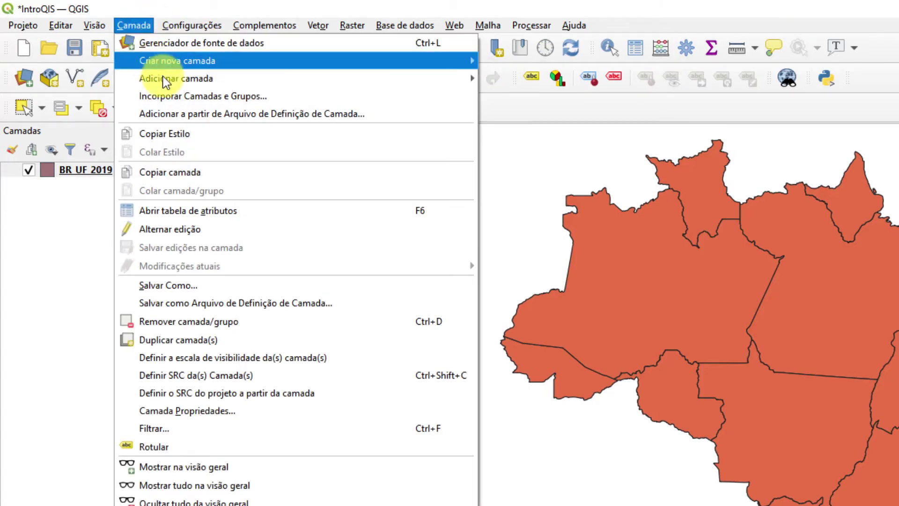
{"action": "mouse_move", "coordinate": [181, 77]}
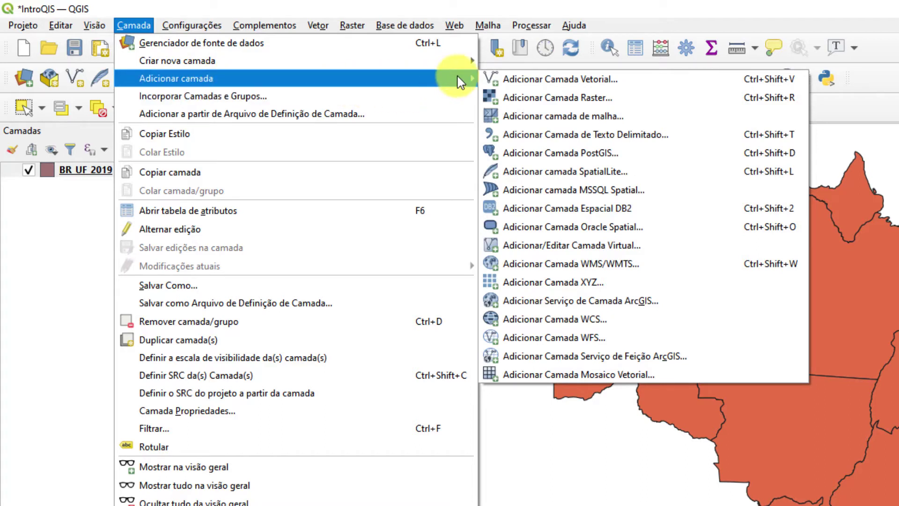
{"action": "left_click", "coordinate": [591, 77]}
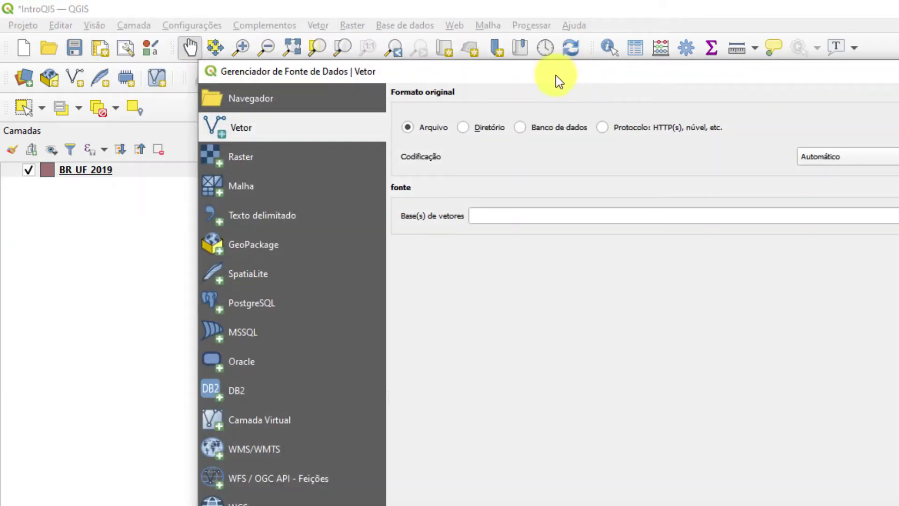
{"action": "left_click_drag", "start_coordinate": [555, 75], "coordinate": [529, 79]}
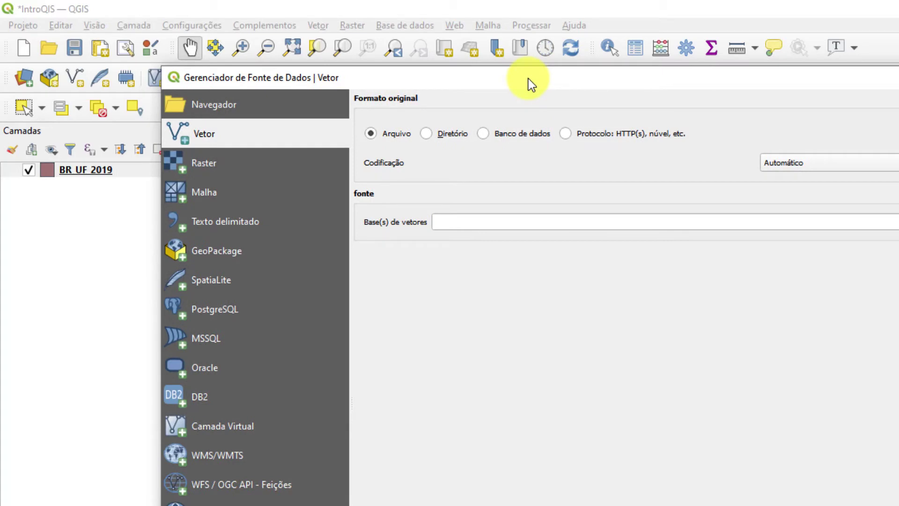
{"action": "left_click", "coordinate": [219, 103]}
{"action": "left_click", "coordinate": [202, 132]}
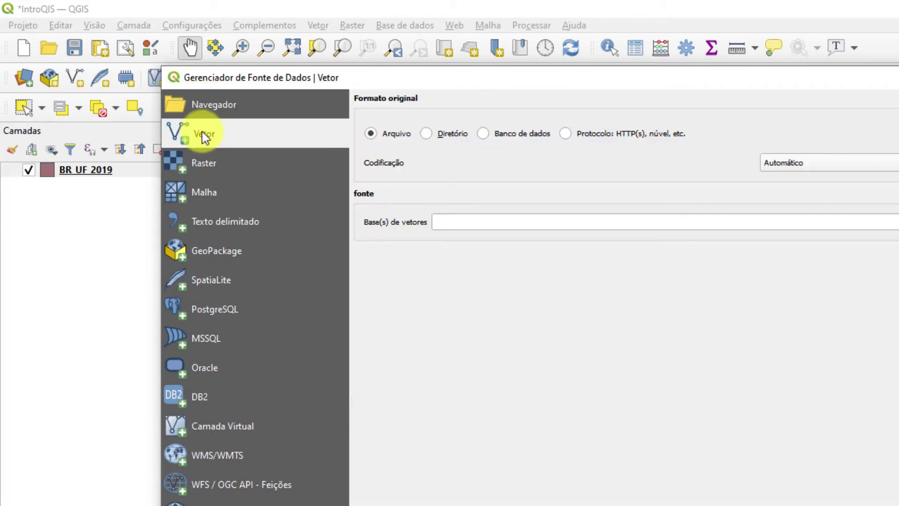
{"action": "left_click", "coordinate": [272, 104]}
{"action": "left_click", "coordinate": [276, 133]}
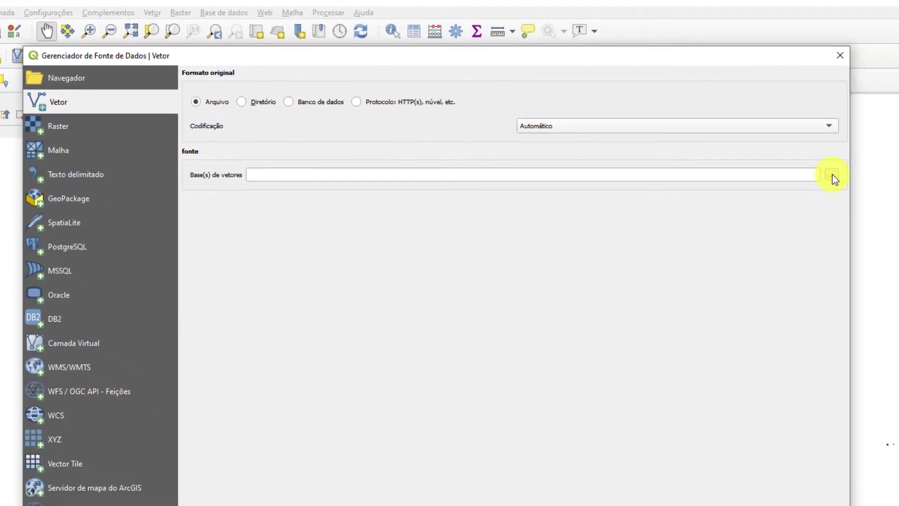
Browse for a vector dataset and look through the files in the PI folder under MalhaIBGE2019.
{"action": "left_click", "coordinate": [833, 174]}
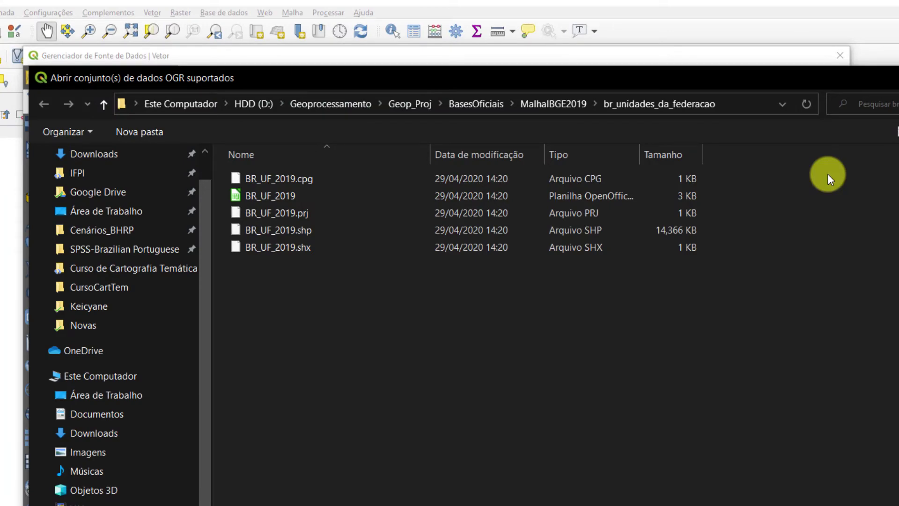
{"action": "left_click", "coordinate": [561, 96]}
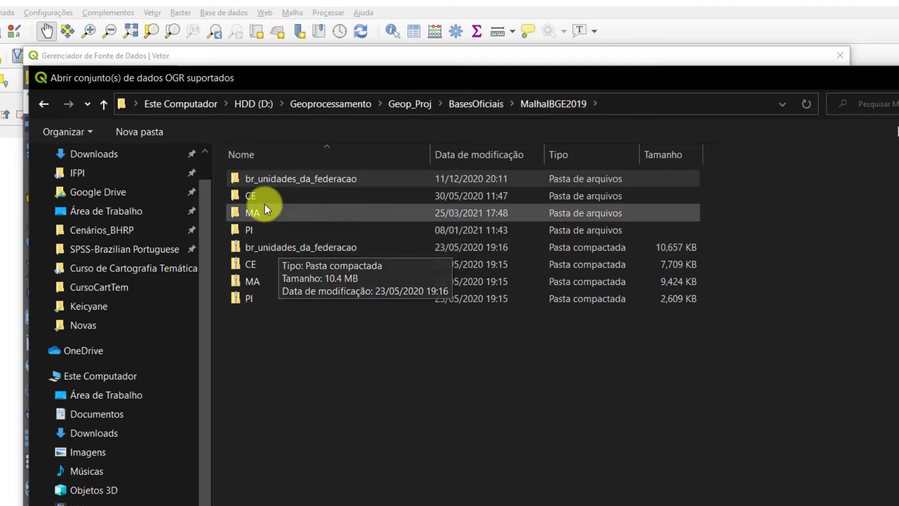
{"action": "double_click", "coordinate": [252, 229]}
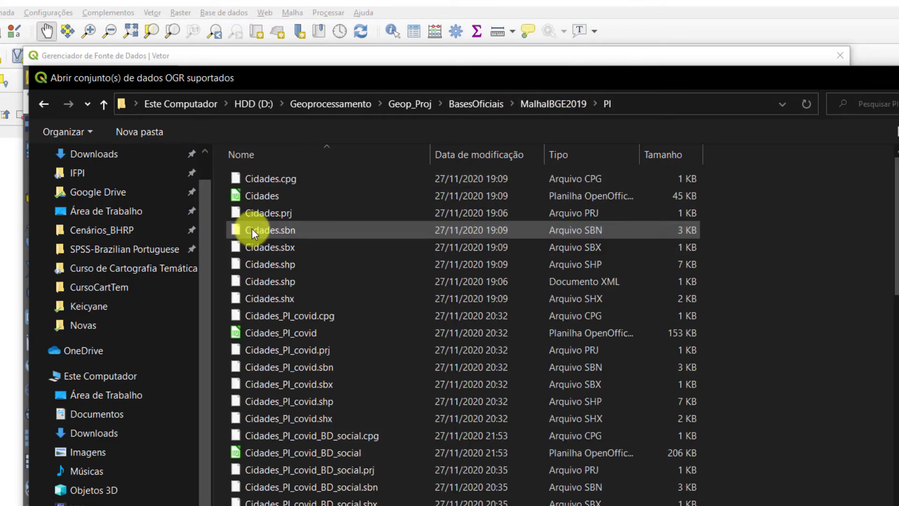
{"action": "scroll", "coordinate": [355, 249], "scroll_direction": "down", "scroll_amount": 9}
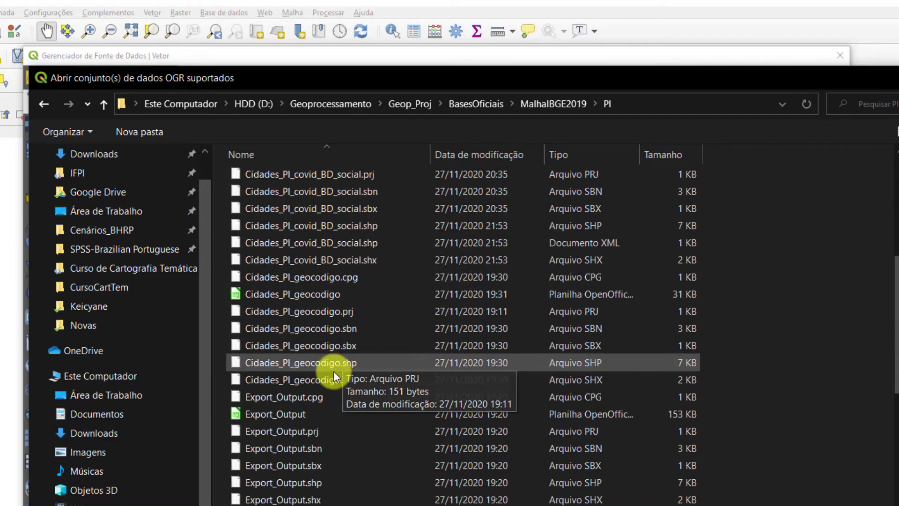
{"action": "scroll", "coordinate": [325, 342], "scroll_direction": "down", "scroll_amount": 2}
{"action": "scroll", "coordinate": [393, 302], "scroll_direction": "up", "scroll_amount": 4}
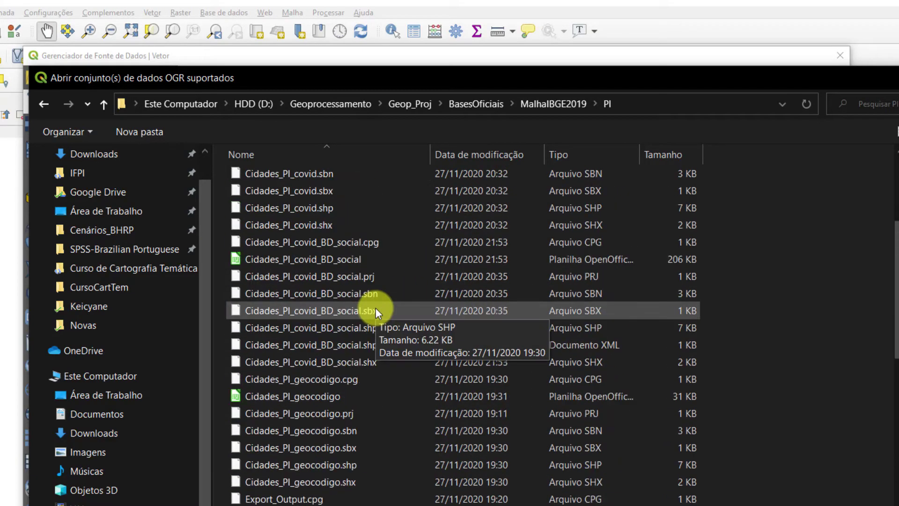
{"action": "scroll", "coordinate": [382, 316], "scroll_direction": "down", "scroll_amount": 8}
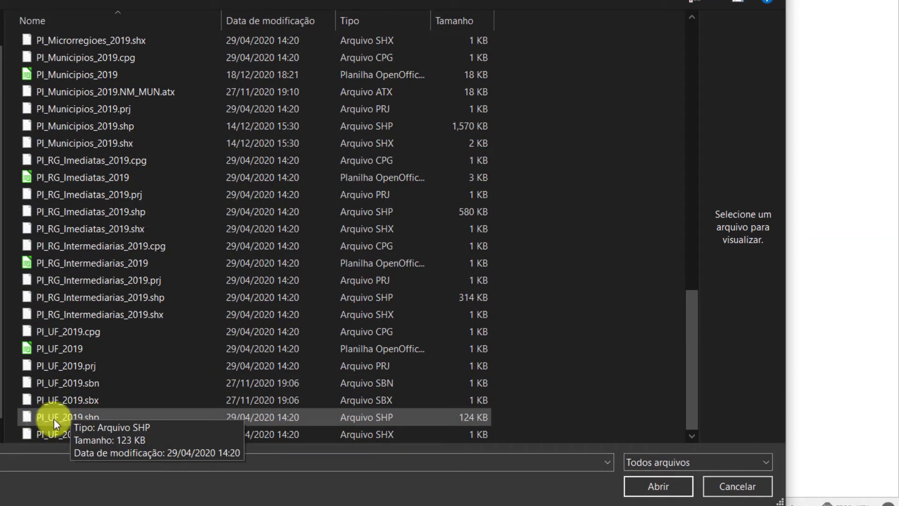
Limit the files listed for the vector source to the Shapefiles format.
{"action": "left_click", "coordinate": [80, 417]}
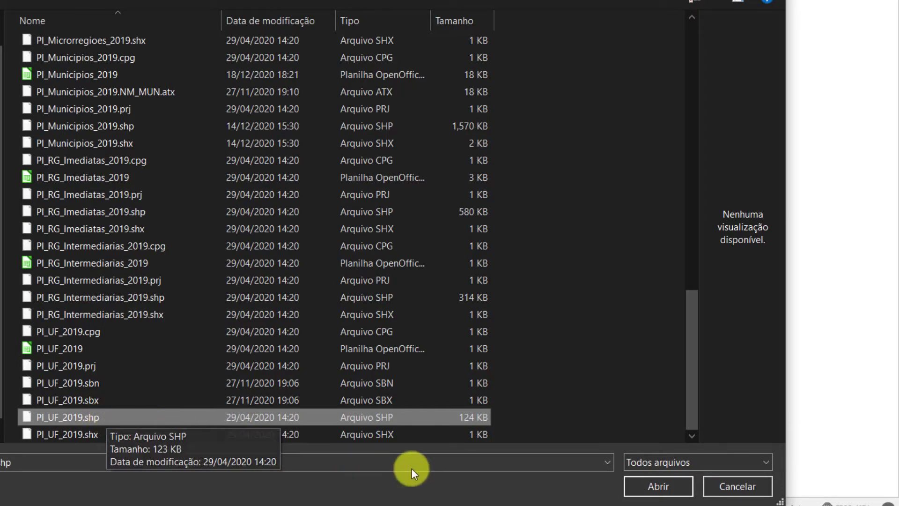
{"action": "left_click", "coordinate": [765, 459]}
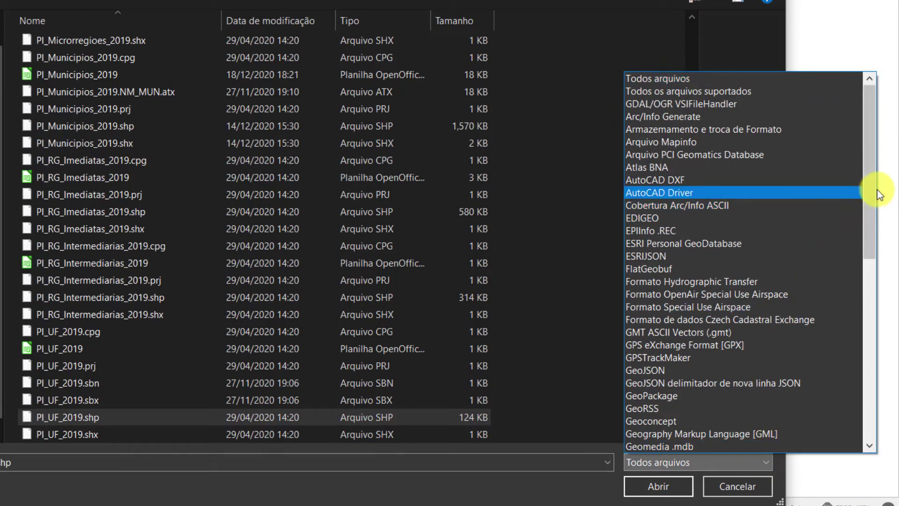
{"action": "left_click_drag", "start_coordinate": [871, 198], "coordinate": [823, 451]}
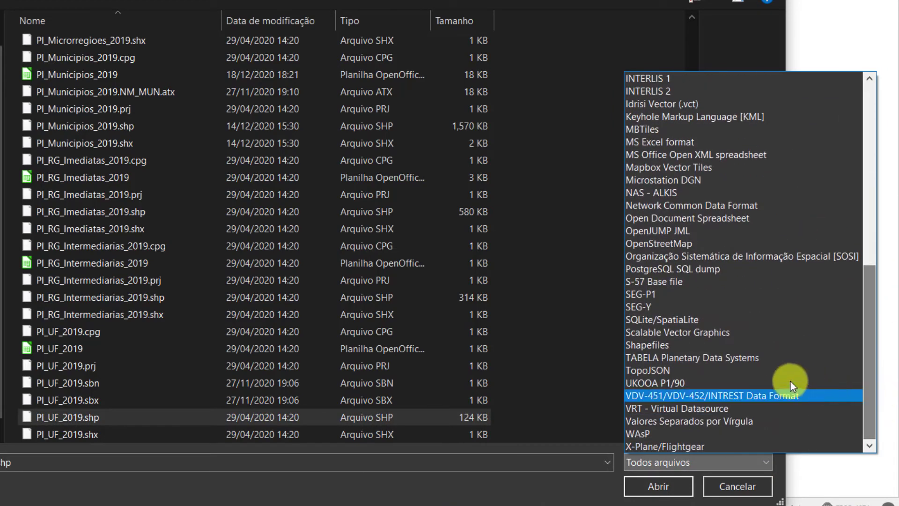
{"action": "left_click", "coordinate": [667, 343]}
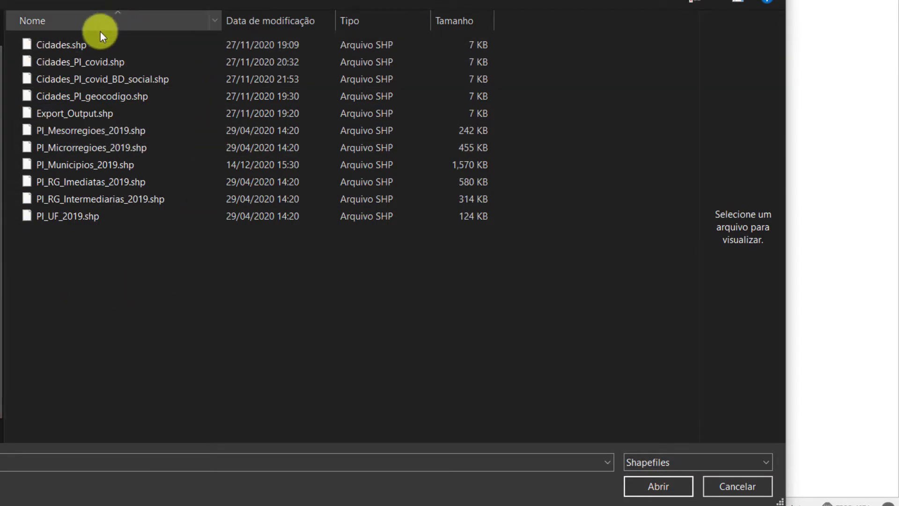
Add PI_UF_2019.shp to the project as a vector layer and close the data source manager.
{"action": "left_click", "coordinate": [78, 217]}
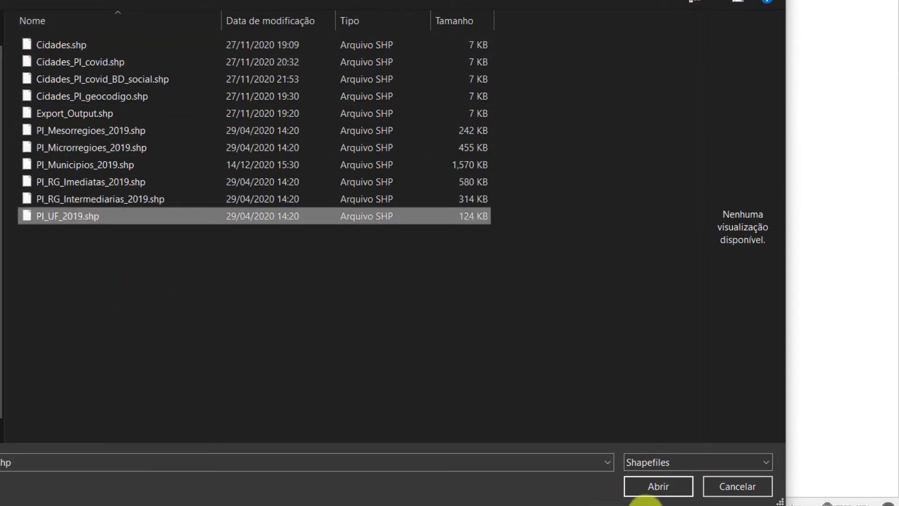
{"action": "left_click", "coordinate": [657, 487]}
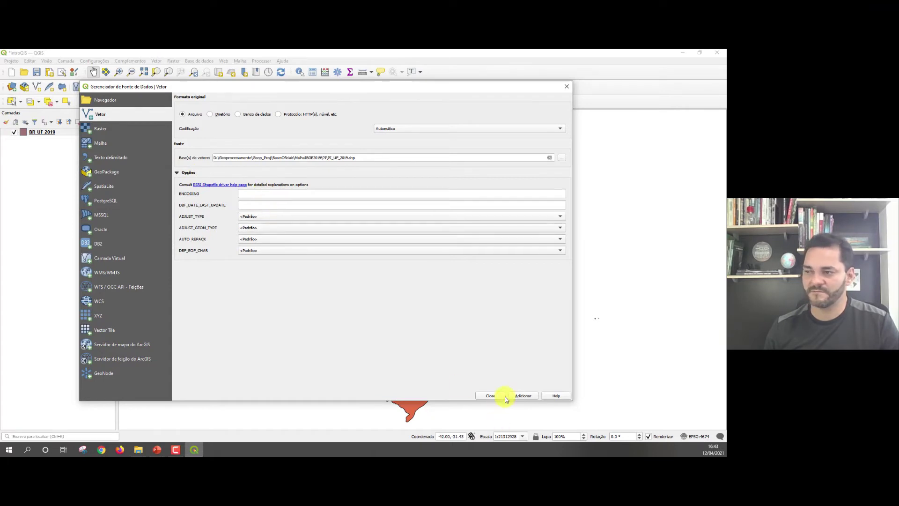
{"action": "left_click", "coordinate": [521, 396]}
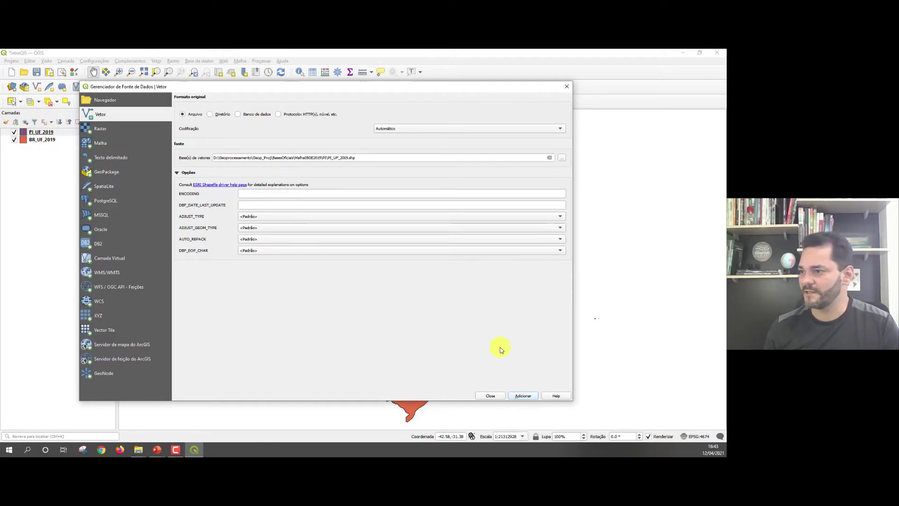
{"action": "left_click", "coordinate": [491, 395]}
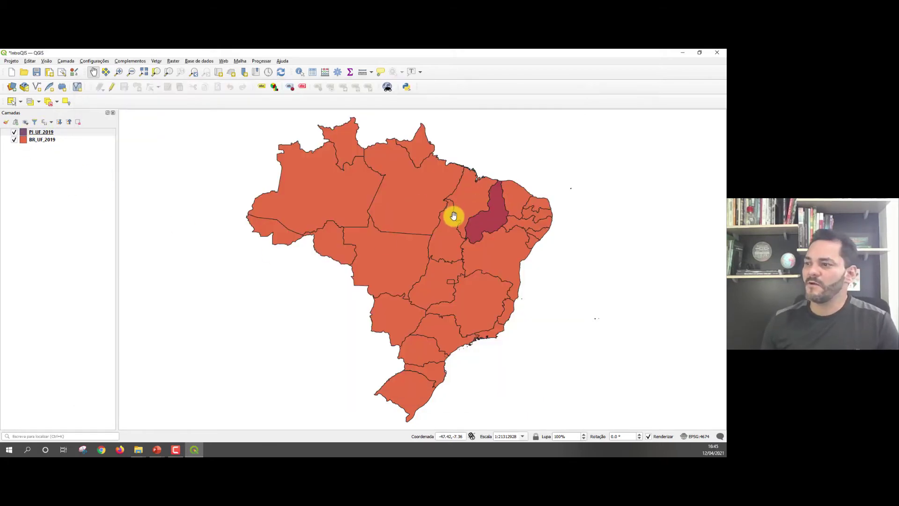
Pan the map of Brazil westward across the canvas with the Pan Map tool.
{"action": "left_click_drag", "start_coordinate": [453, 215], "coordinate": [426, 209]}
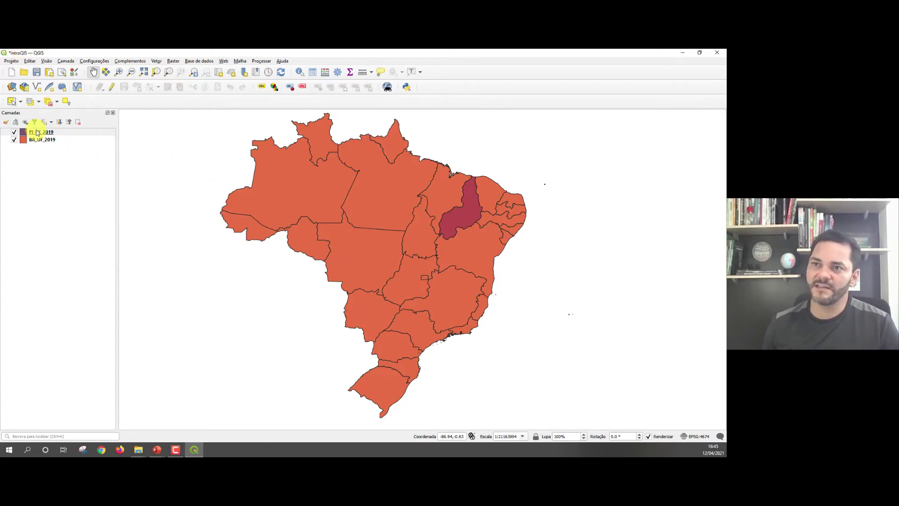
{"action": "mouse_move", "coordinate": [36, 143]}
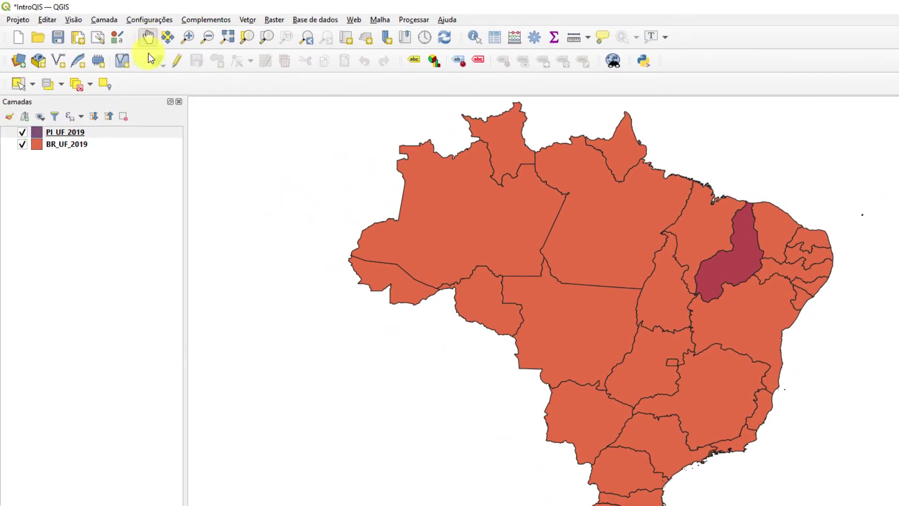
{"action": "left_click", "coordinate": [147, 39]}
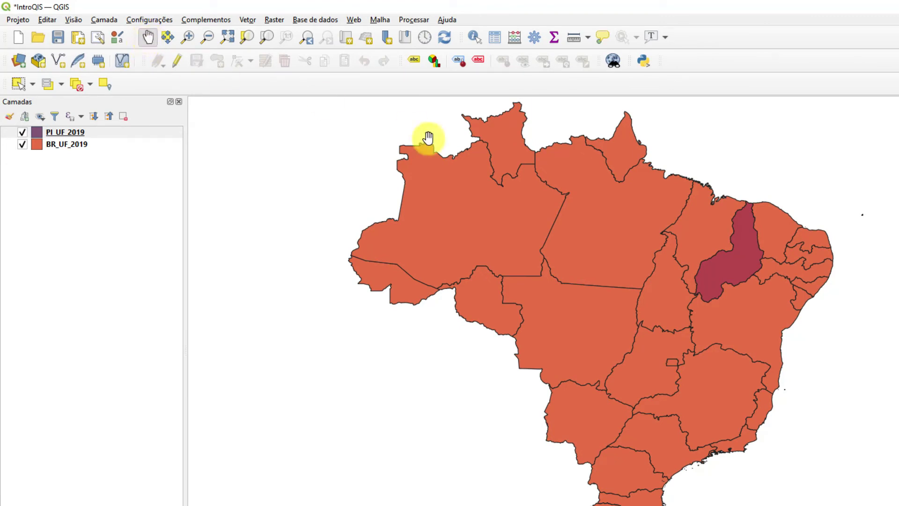
{"action": "left_click_drag", "start_coordinate": [627, 242], "coordinate": [561, 233]}
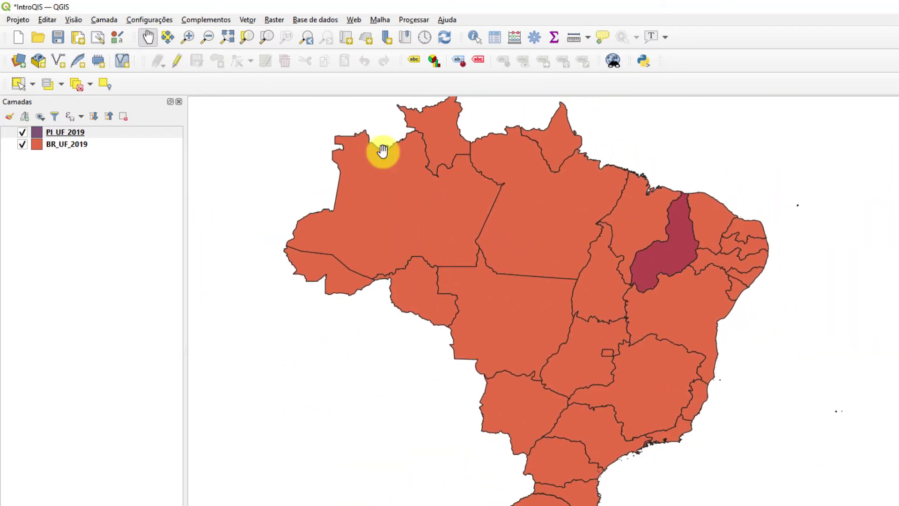
Zoom in on Piauí's southwestern boundary with successively smaller zoom rectangles.
{"action": "left_click", "coordinate": [188, 37]}
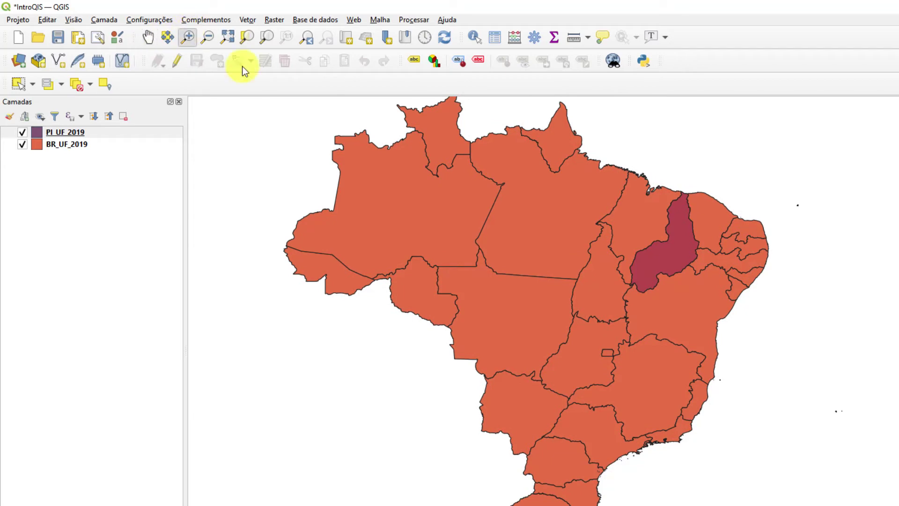
{"action": "left_click_drag", "start_coordinate": [500, 201], "coordinate": [677, 347]}
{"action": "left_click_drag", "start_coordinate": [561, 273], "coordinate": [887, 430]}
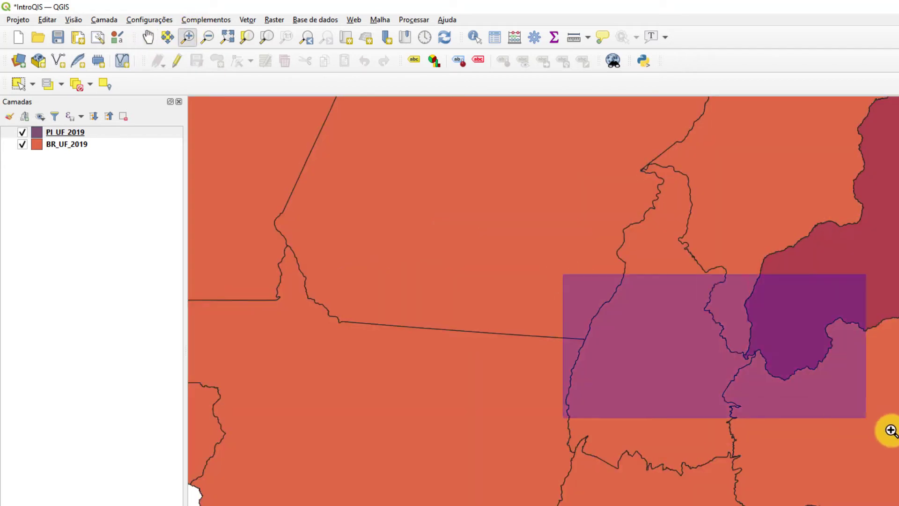
{"action": "left_click_drag", "start_coordinate": [644, 265], "coordinate": [897, 504]}
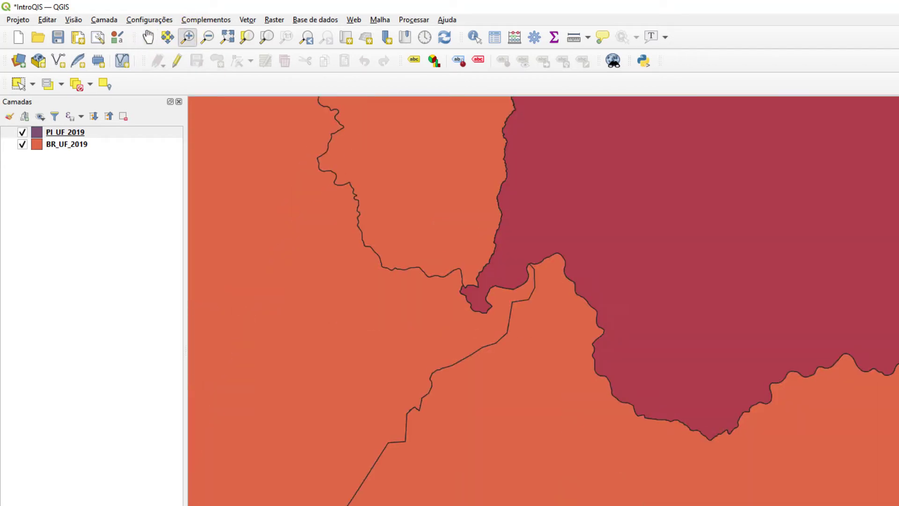
Zoom out until Brazil appears small on the canvas, and restore the full extent of all layers.
{"action": "left_click", "coordinate": [207, 37]}
{"action": "left_click_drag", "start_coordinate": [389, 186], "coordinate": [774, 453]}
{"action": "left_click_drag", "start_coordinate": [552, 255], "coordinate": [860, 481]}
{"action": "left_click_drag", "start_coordinate": [584, 252], "coordinate": [889, 462]}
{"action": "left_click_drag", "start_coordinate": [578, 251], "coordinate": [752, 411]}
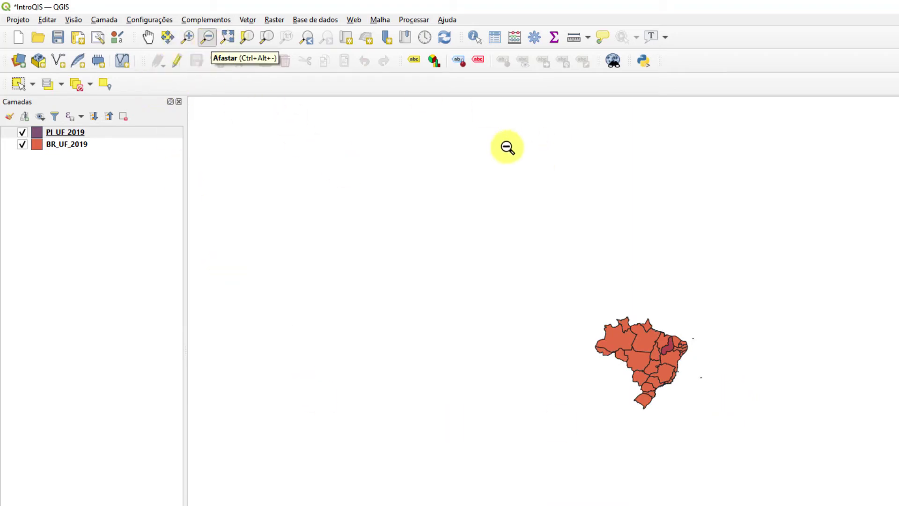
{"action": "left_click", "coordinate": [226, 38]}
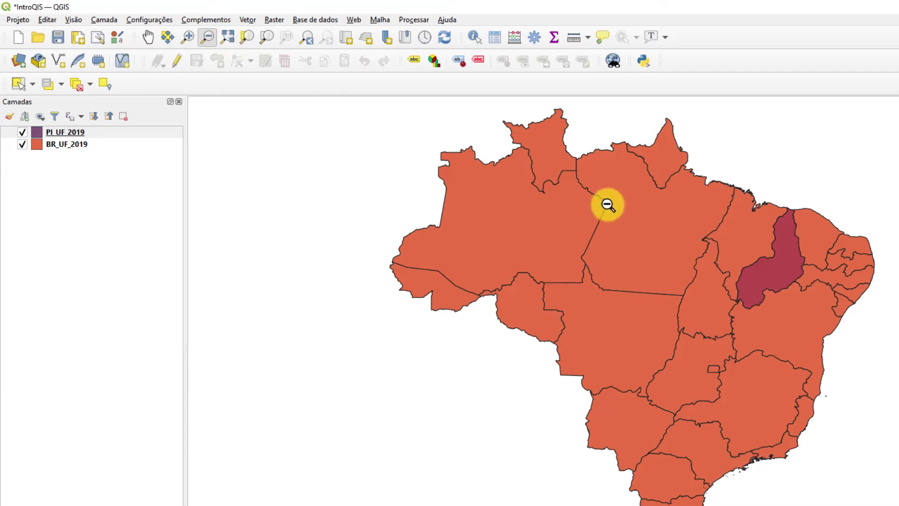
Zoom the map out repeatedly until Brazil shrinks to a dot, and fit all layers in view again.
{"action": "left_click_drag", "start_coordinate": [608, 211], "coordinate": [662, 304]}
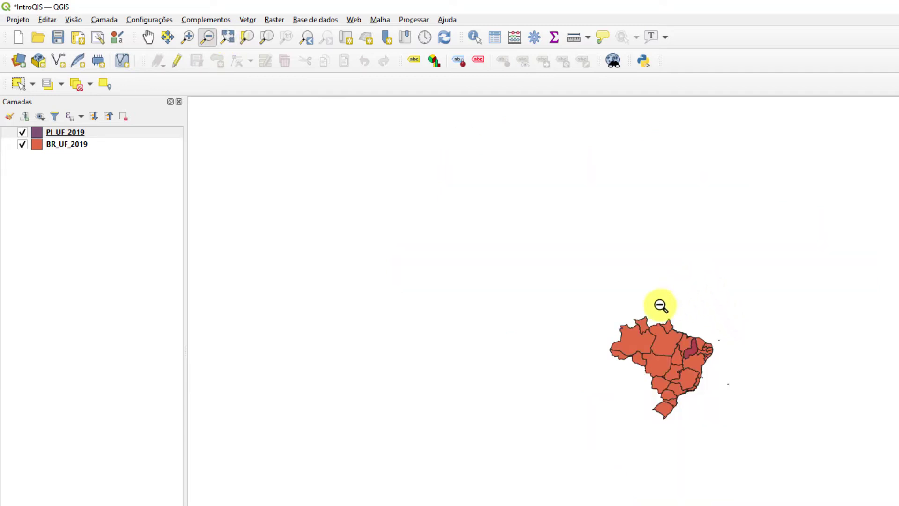
{"action": "left_click", "coordinate": [665, 327]}
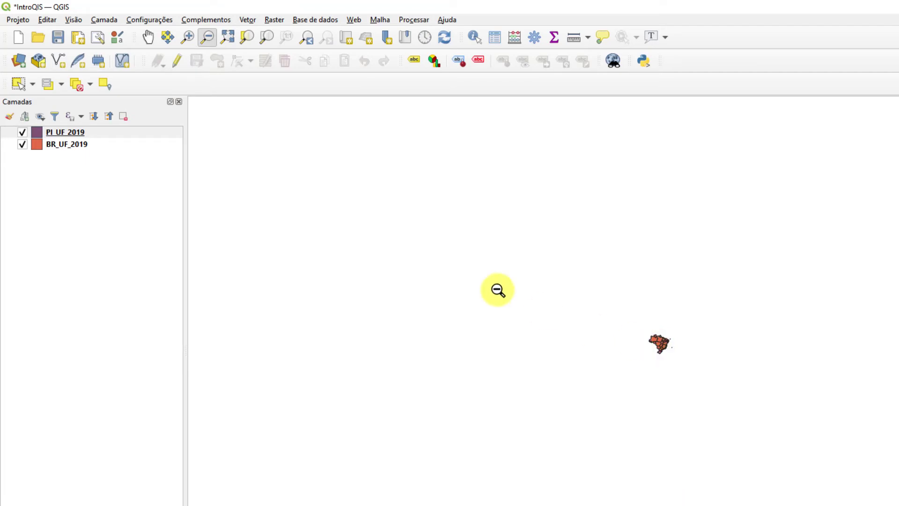
{"action": "scroll", "coordinate": [659, 348], "scroll_direction": "up", "scroll_amount": 5}
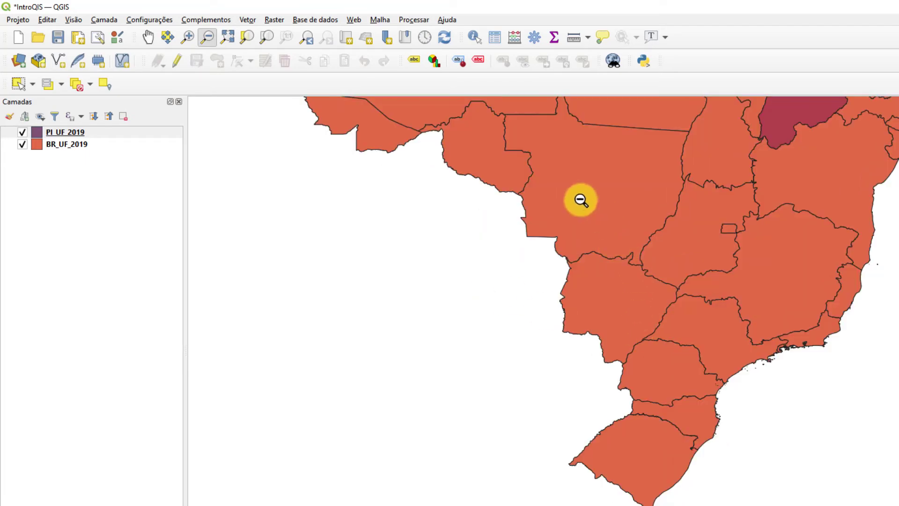
{"action": "left_click_drag", "start_coordinate": [593, 196], "coordinate": [554, 216]}
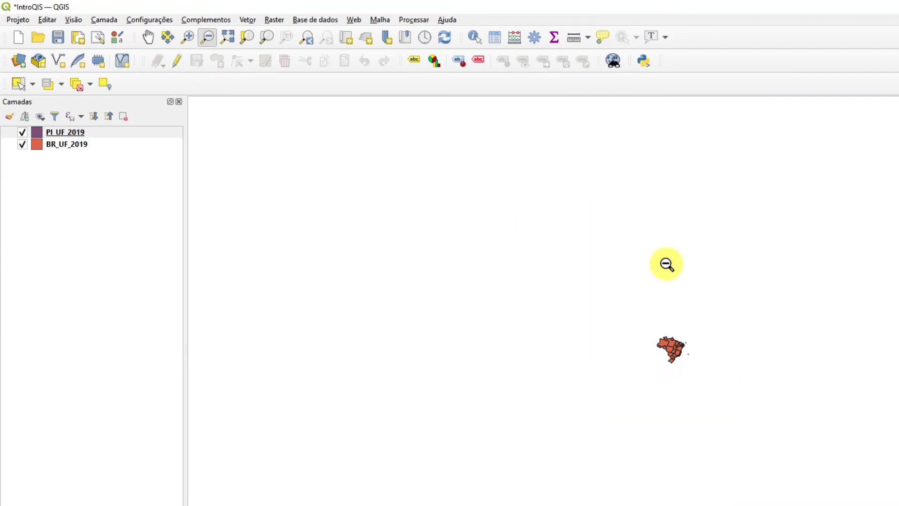
{"action": "left_click", "coordinate": [668, 327]}
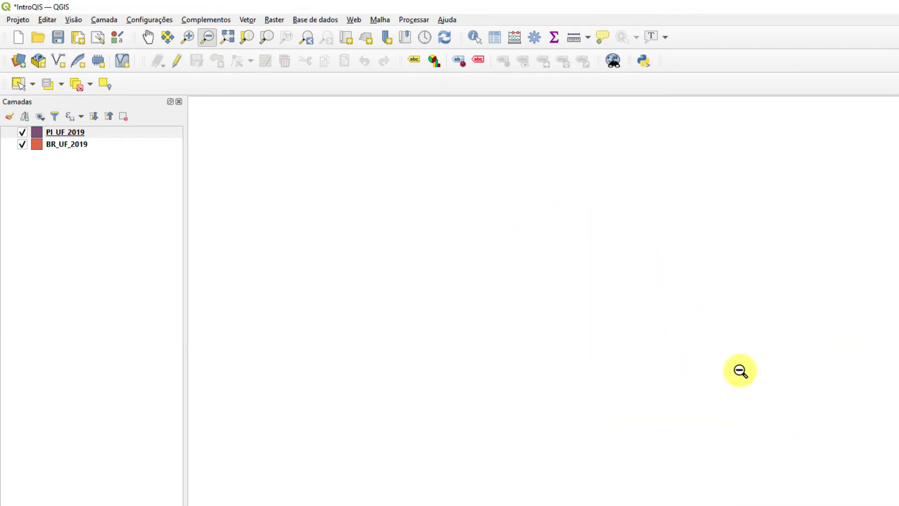
{"action": "left_click", "coordinate": [741, 370]}
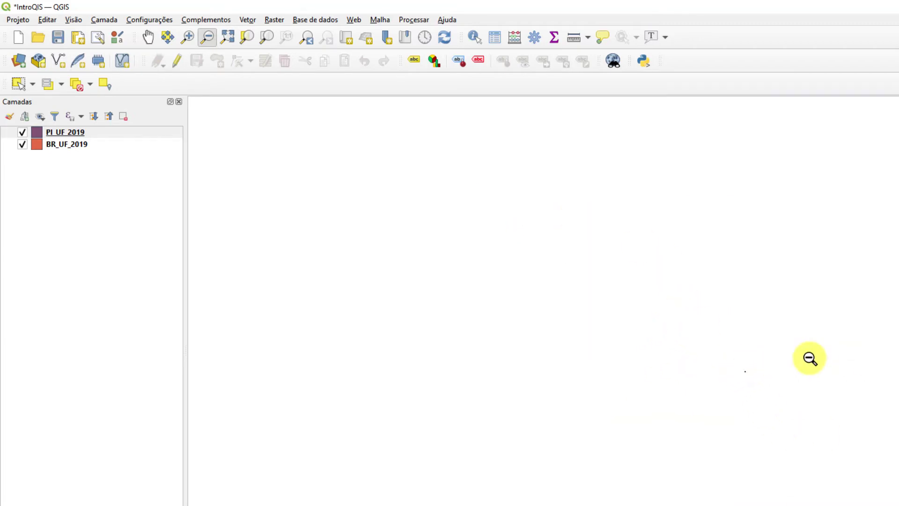
{"action": "left_click", "coordinate": [687, 365]}
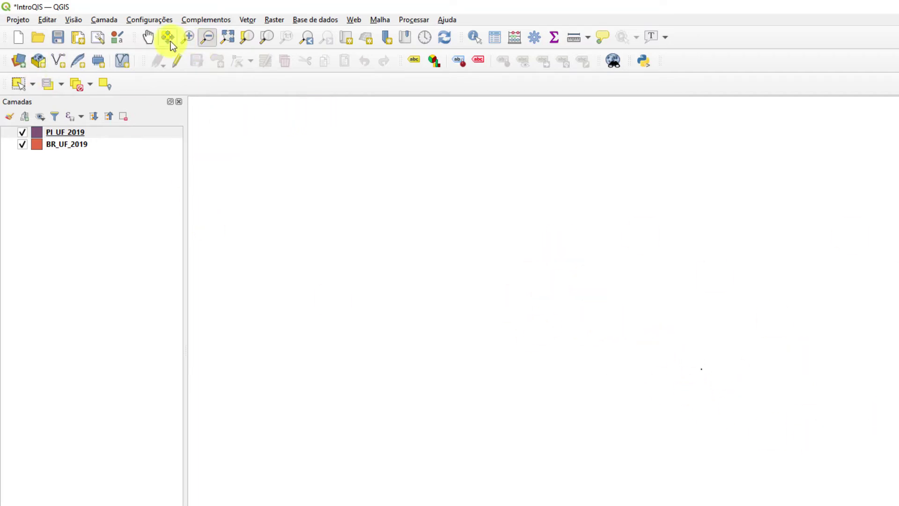
{"action": "left_click", "coordinate": [230, 42]}
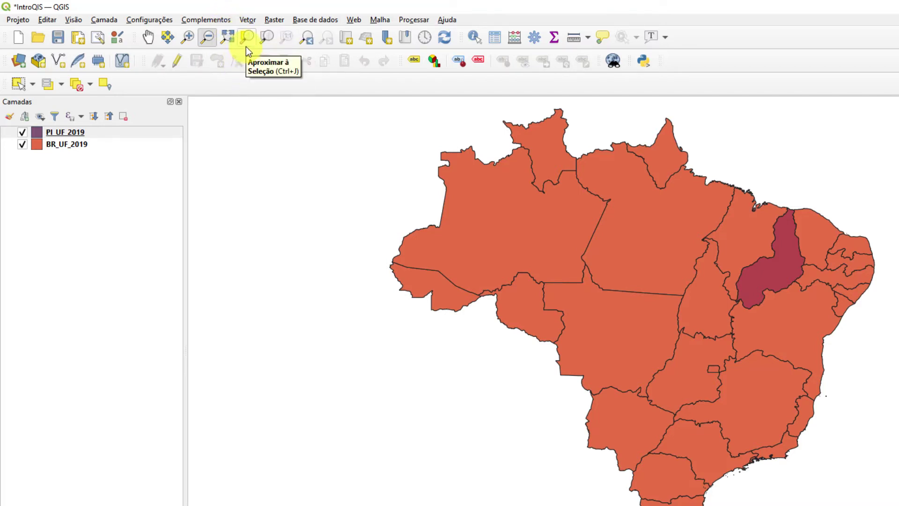
Zoom to the extent of the PI_UF_2019 layer and return to the full view of Brazil.
{"action": "left_click", "coordinate": [66, 145]}
{"action": "left_click", "coordinate": [19, 83]}
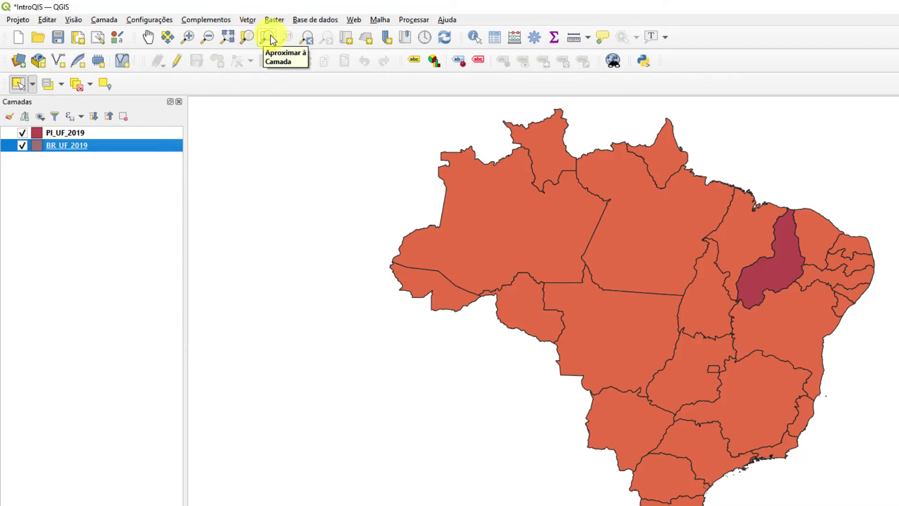
{"action": "left_click", "coordinate": [80, 133]}
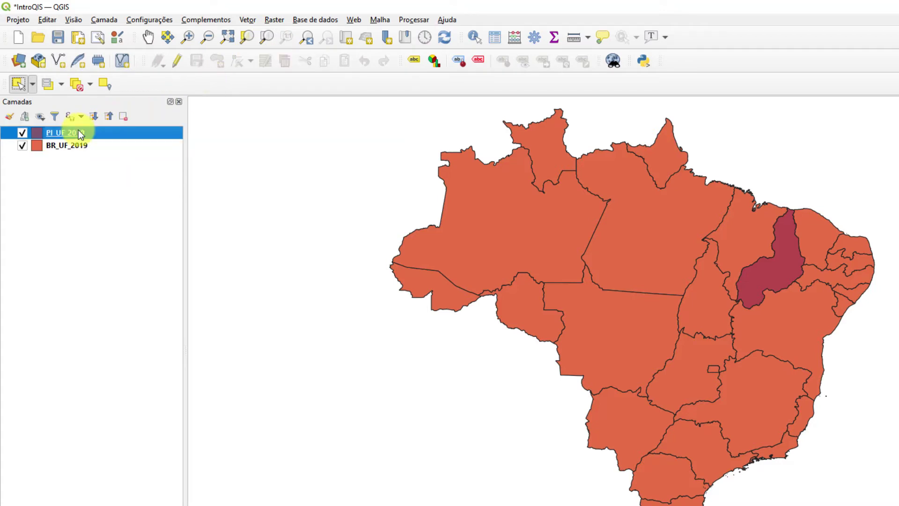
{"action": "left_click", "coordinate": [269, 36]}
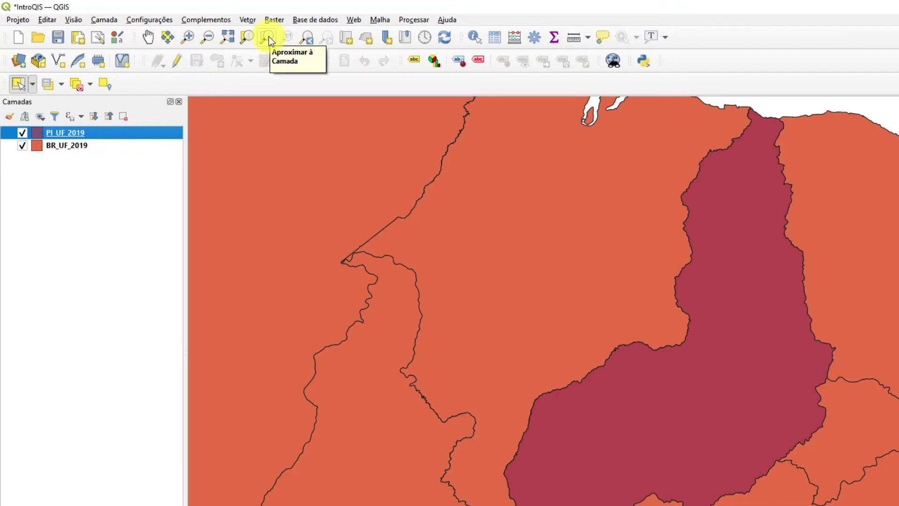
{"action": "left_click", "coordinate": [228, 37]}
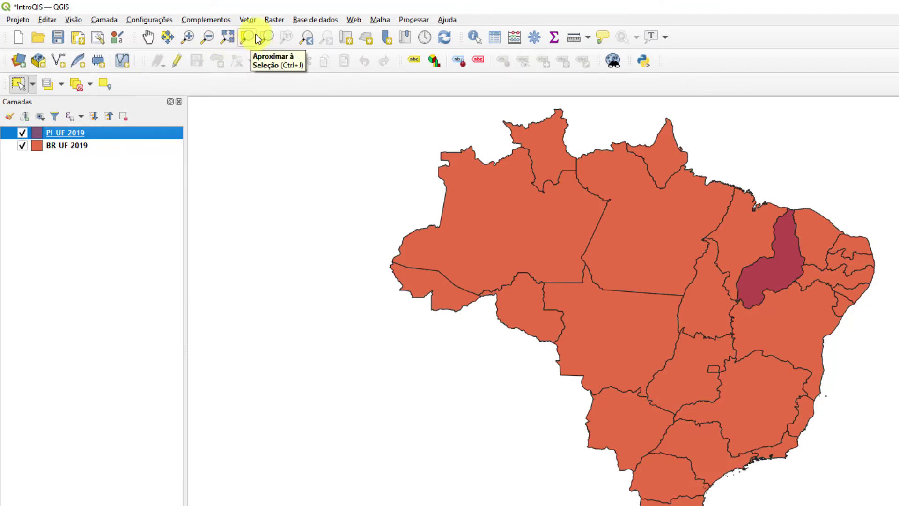
Switch back and forth between the previous close-up of Piauí and the full view of Brazil using the view history.
{"action": "left_click", "coordinate": [304, 36]}
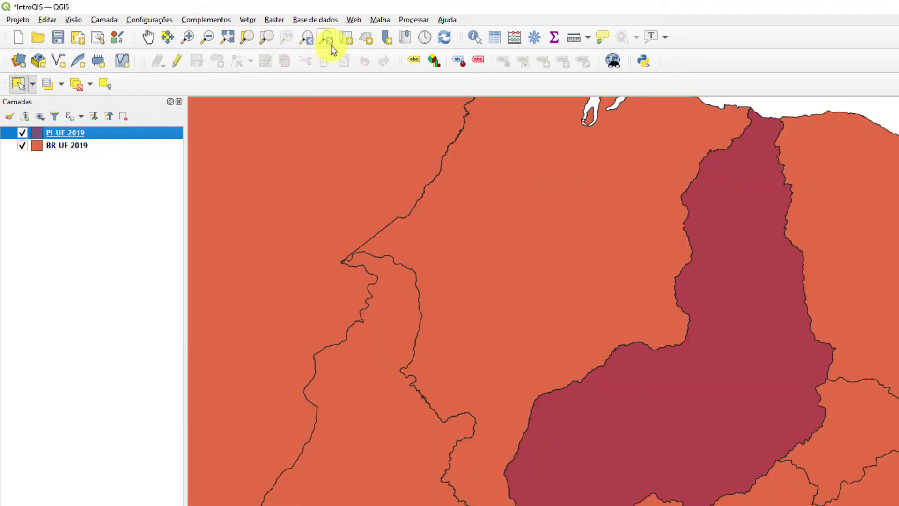
{"action": "left_click", "coordinate": [327, 38]}
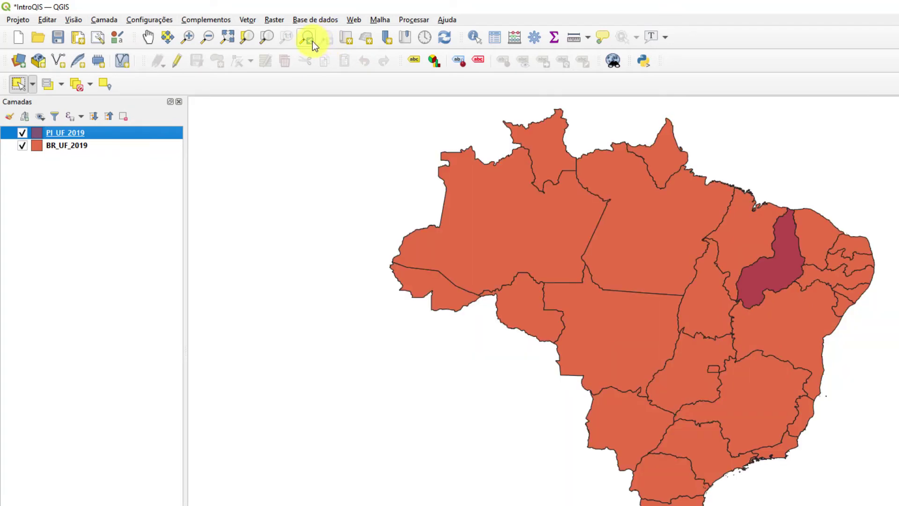
{"action": "left_click", "coordinate": [312, 40]}
{"action": "left_click", "coordinate": [326, 38]}
Select the state of Santa Catarina in the BR_UF_2019 layer.
{"action": "left_click", "coordinate": [19, 83]}
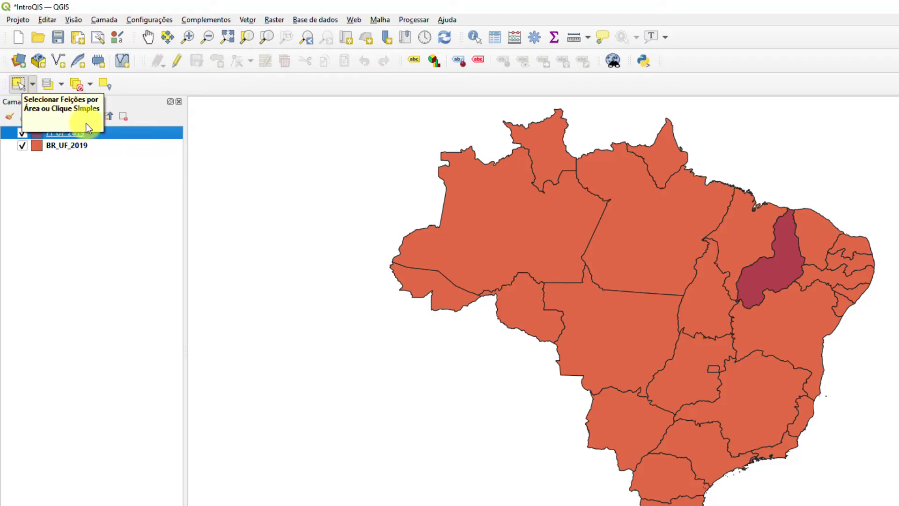
{"action": "left_click", "coordinate": [70, 148]}
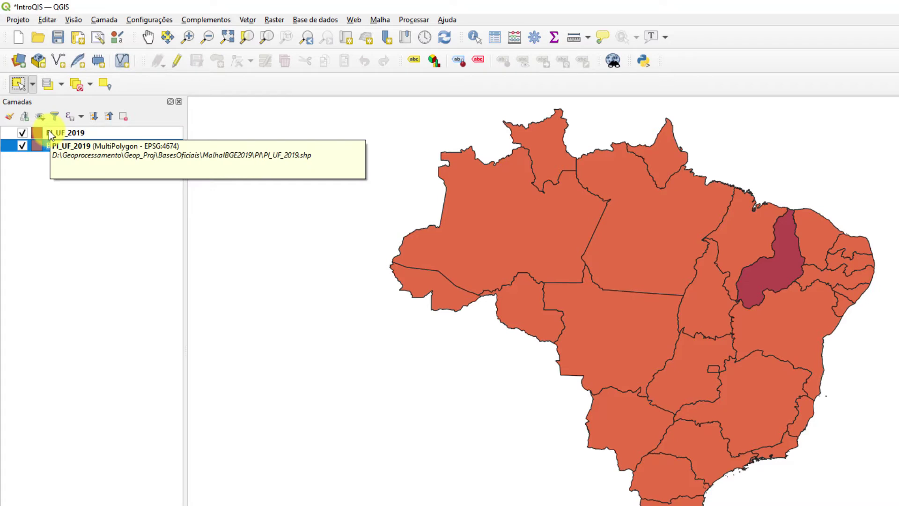
{"action": "left_click", "coordinate": [17, 85]}
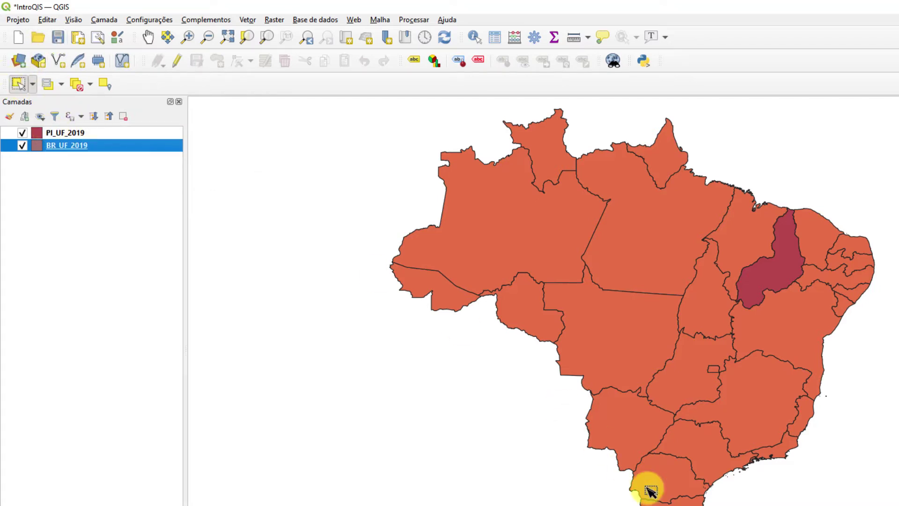
{"action": "left_click", "coordinate": [700, 499]}
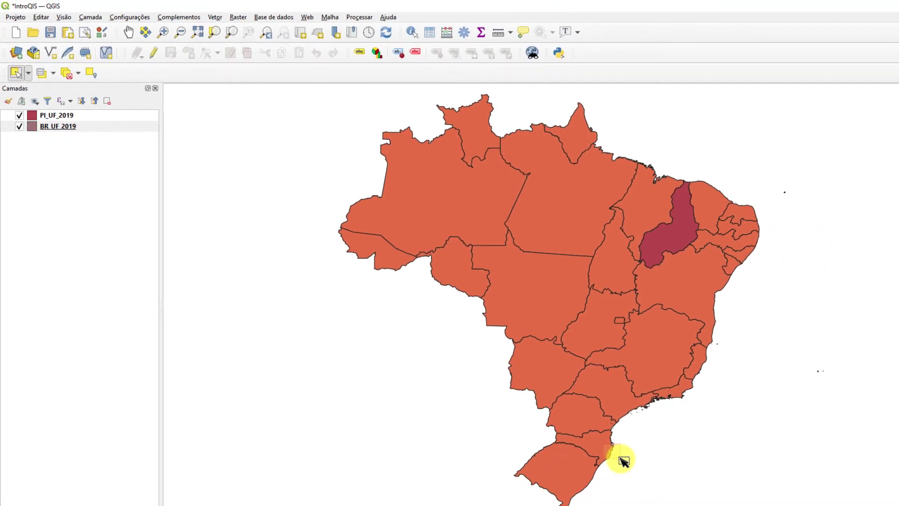
{"action": "left_click", "coordinate": [621, 459]}
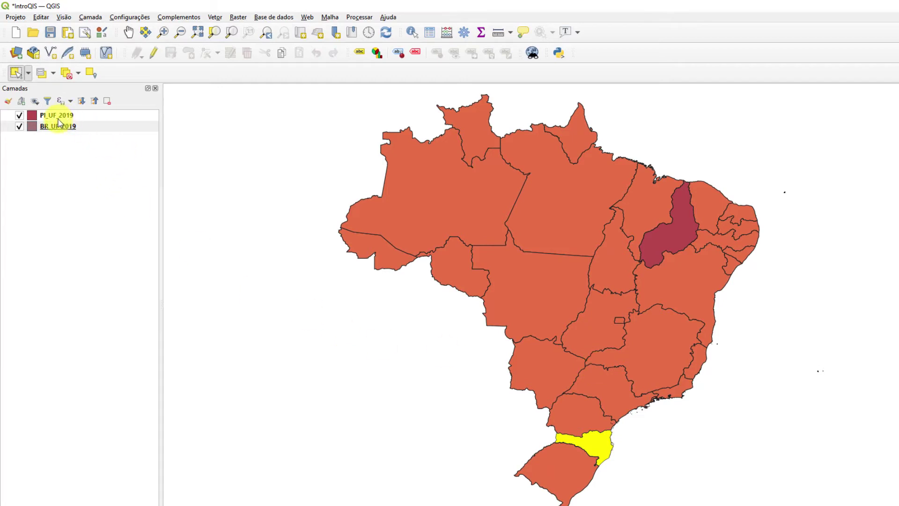
Zoom to the selected Santa Catarina feature, return to the full extent, and clear the selection.
{"action": "left_click", "coordinate": [217, 35]}
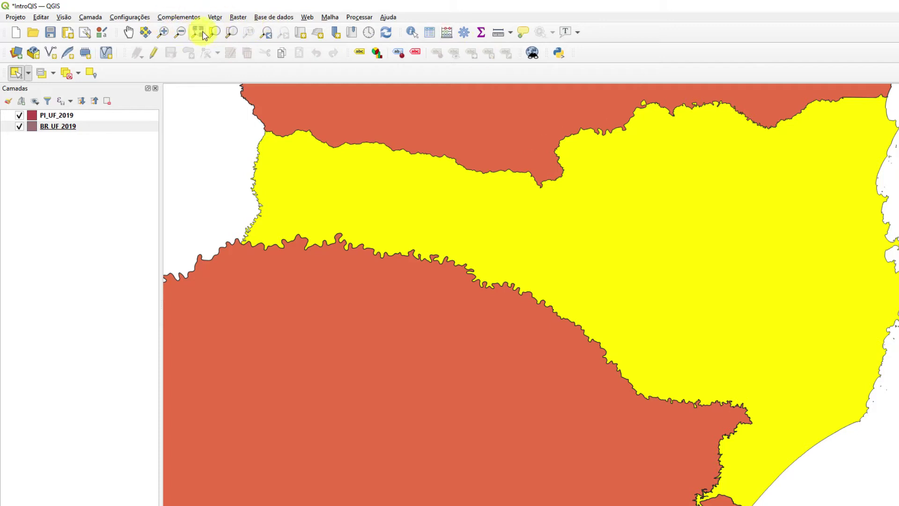
{"action": "left_click", "coordinate": [203, 34]}
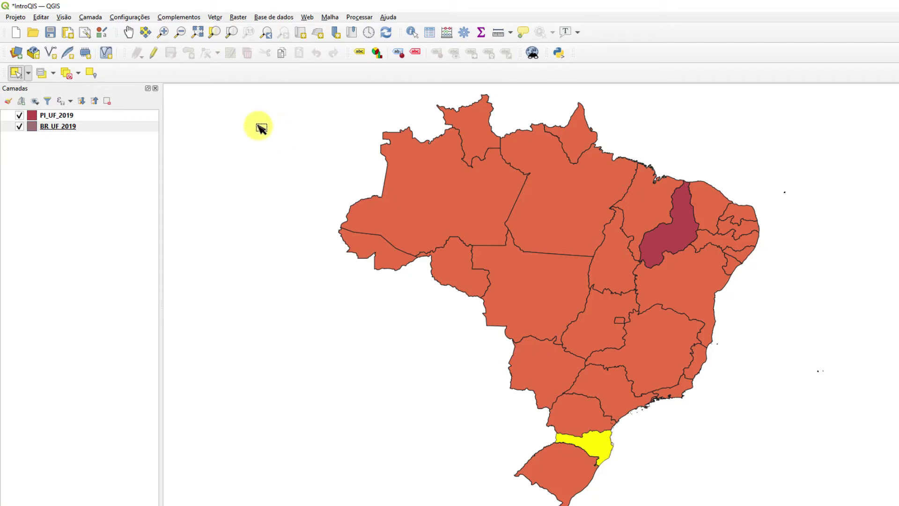
{"action": "left_click", "coordinate": [65, 72]}
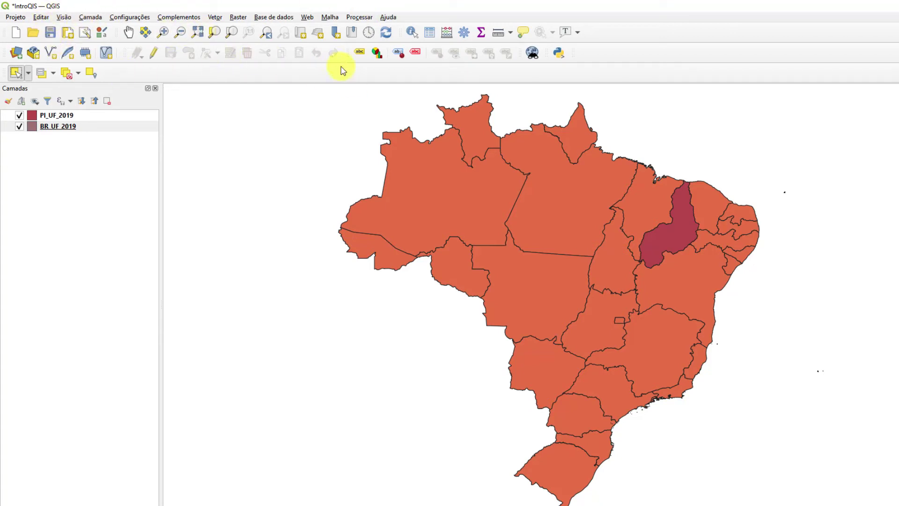
Select the state of Pará in the BR_UF_2019 layer, and clear the selection.
{"action": "left_click", "coordinate": [40, 18]}
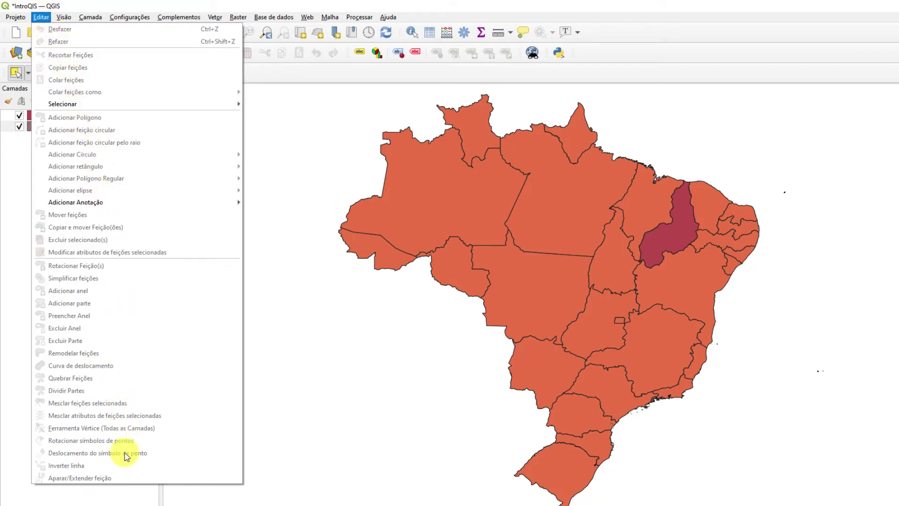
{"action": "mouse_move", "coordinate": [89, 104]}
{"action": "left_click", "coordinate": [527, 209]}
{"action": "left_click", "coordinate": [526, 208]}
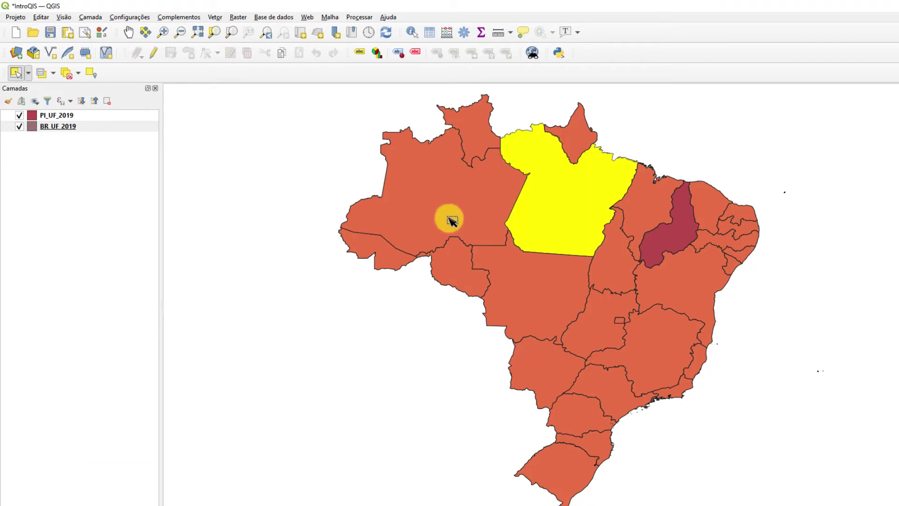
{"action": "left_click", "coordinate": [67, 74]}
Toggle editing of the BR_UF_2019 layer on and off, and review the feature editing commands available for it.
{"action": "left_click", "coordinate": [128, 32]}
{"action": "left_click_drag", "start_coordinate": [562, 222], "coordinate": [434, 208]}
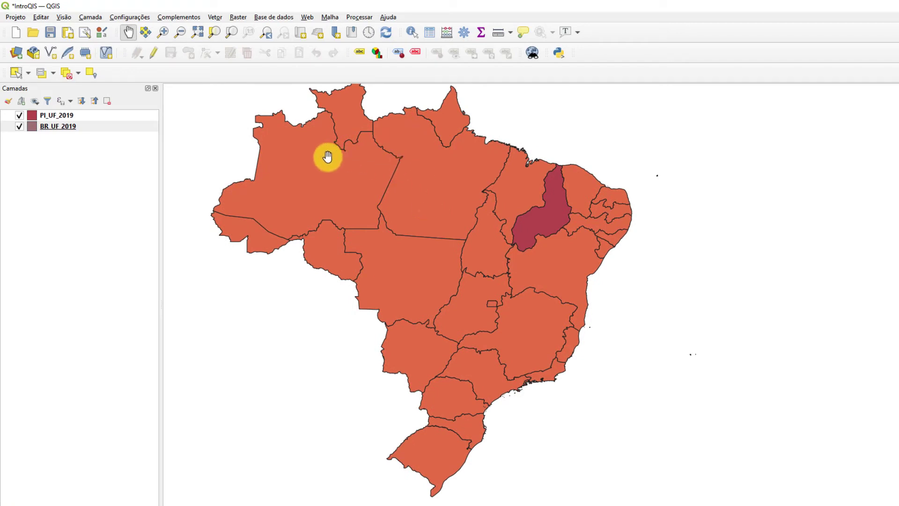
{"action": "left_click", "coordinate": [78, 126]}
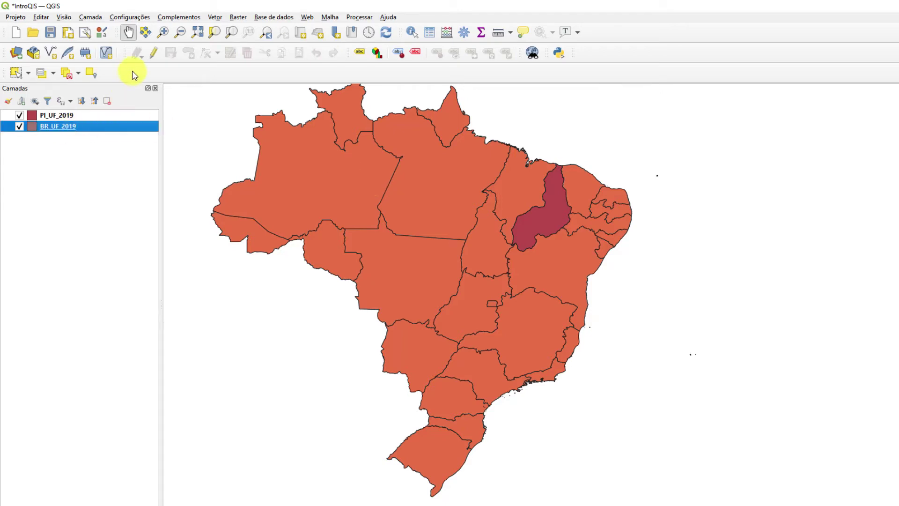
{"action": "left_click", "coordinate": [154, 55]}
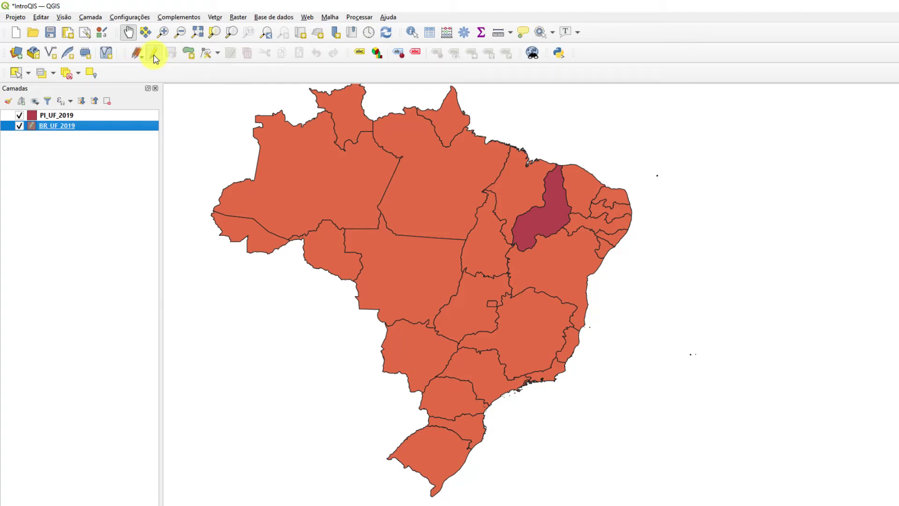
{"action": "left_click", "coordinate": [154, 55]}
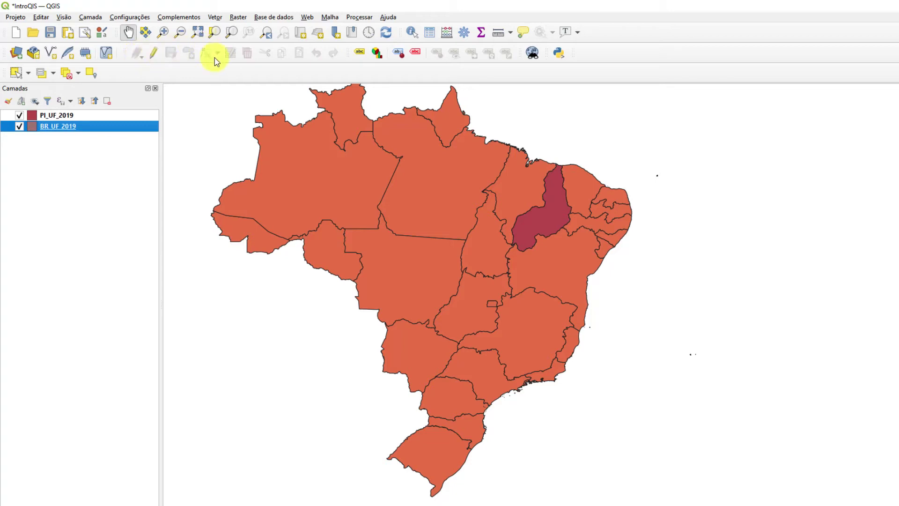
{"action": "left_click", "coordinate": [153, 54]}
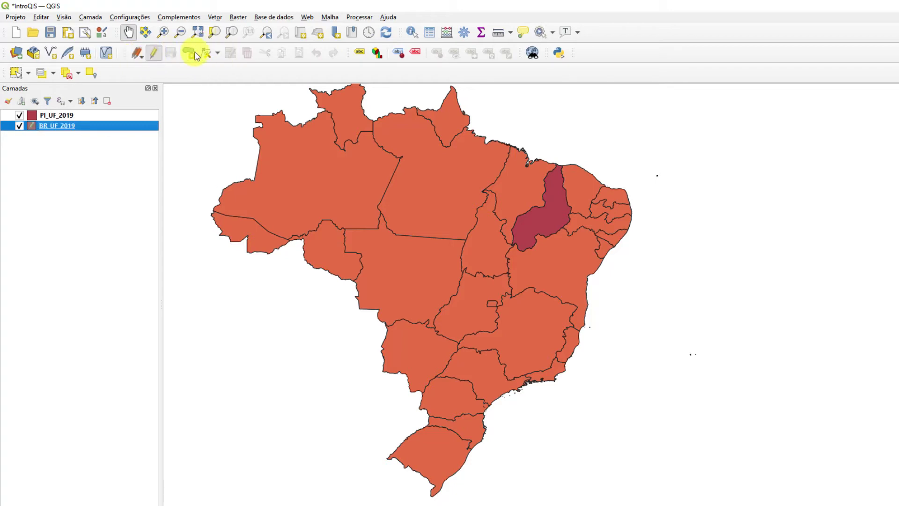
{"action": "left_click", "coordinate": [152, 55]}
{"action": "left_click", "coordinate": [153, 55]}
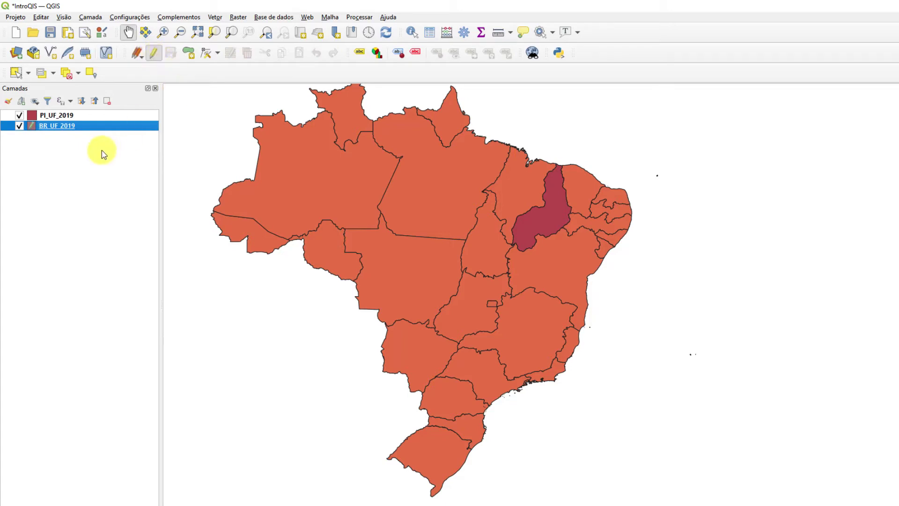
{"action": "left_click", "coordinate": [42, 18]}
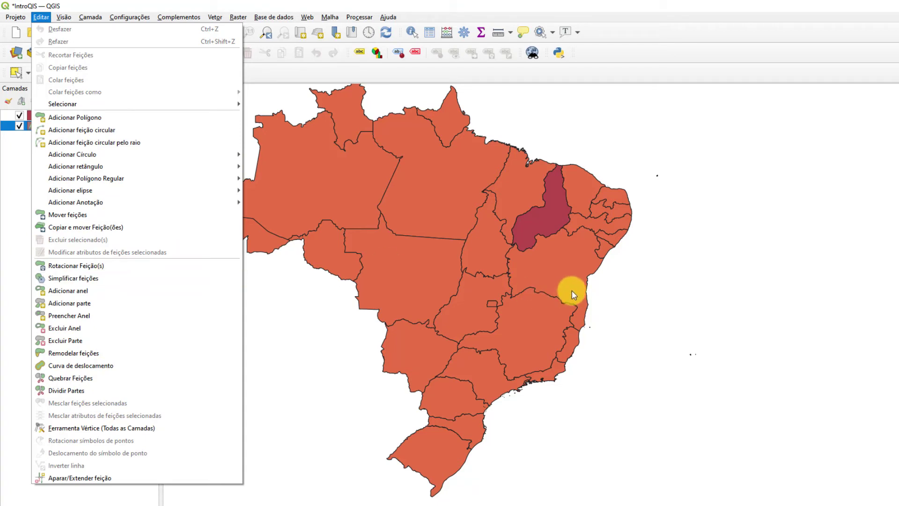
{"action": "left_click", "coordinate": [290, 76]}
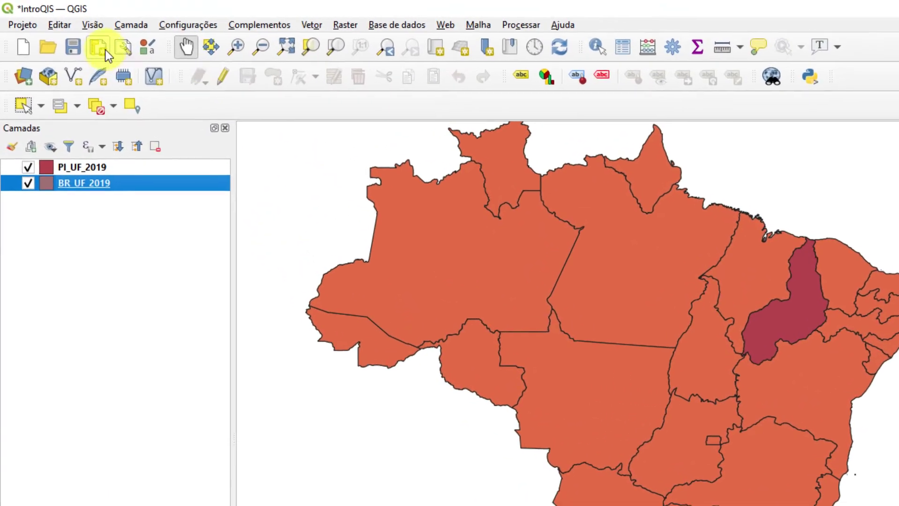
Close the Camadas panel to view the map at full width, and bring the panel back.
{"action": "left_click", "coordinate": [93, 25]}
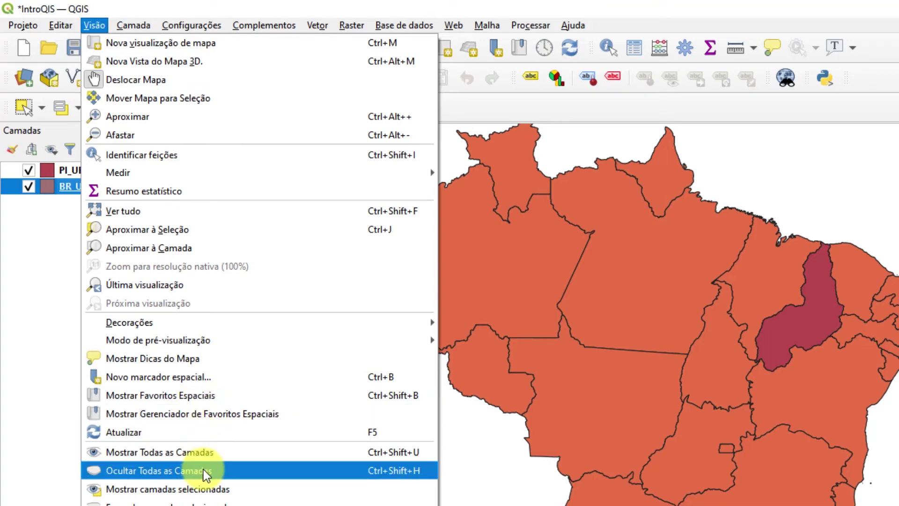
{"action": "left_click", "coordinate": [79, 278]}
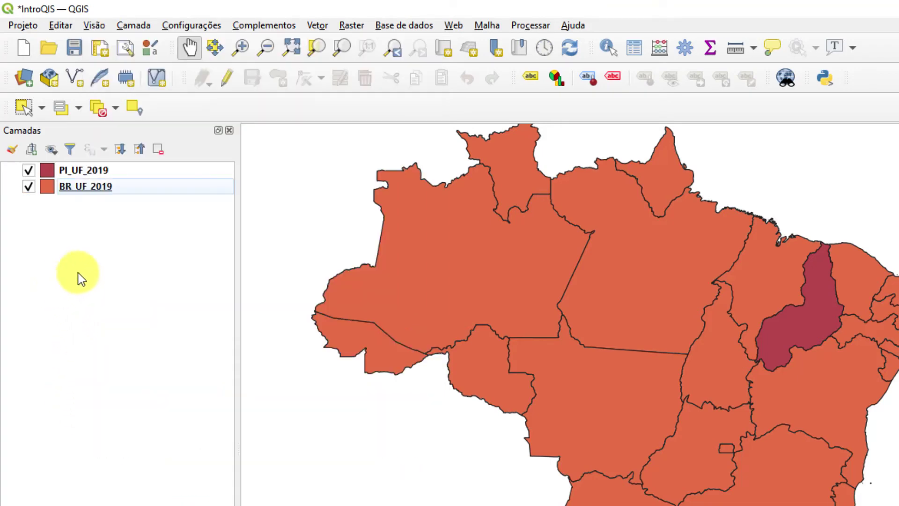
{"action": "left_click", "coordinate": [229, 130]}
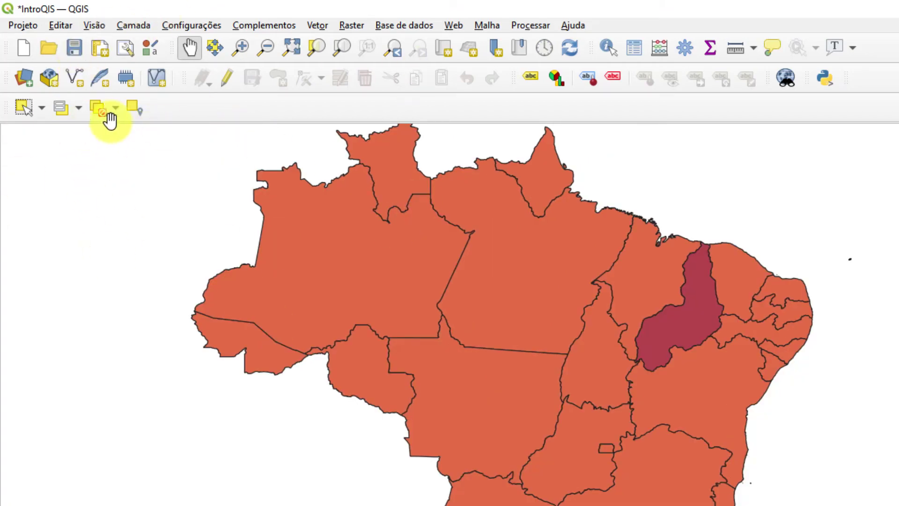
{"action": "left_click_drag", "start_coordinate": [307, 304], "coordinate": [790, 343]}
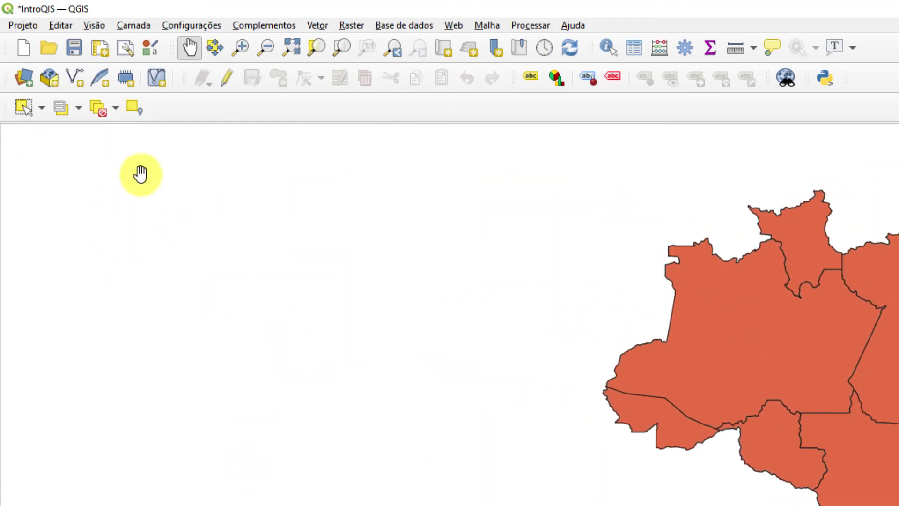
{"action": "left_click_drag", "start_coordinate": [841, 408], "coordinate": [694, 353]}
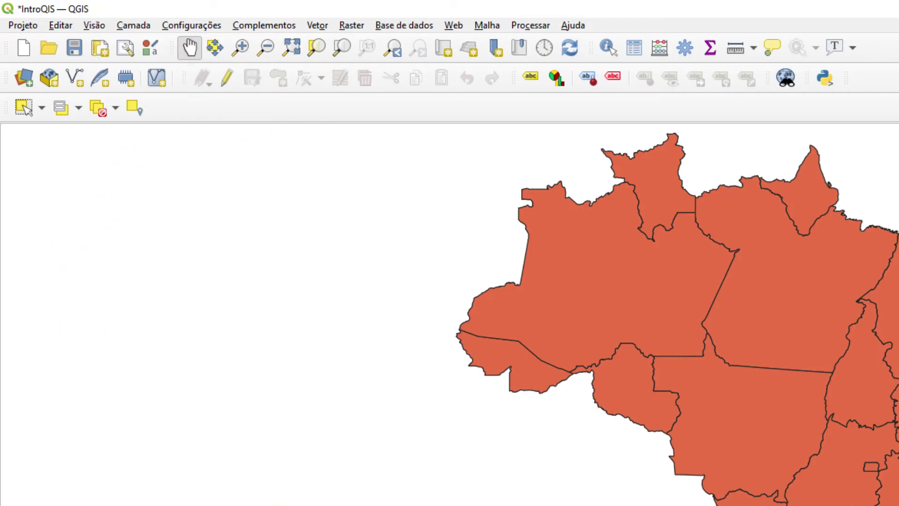
{"action": "left_click", "coordinate": [94, 26]}
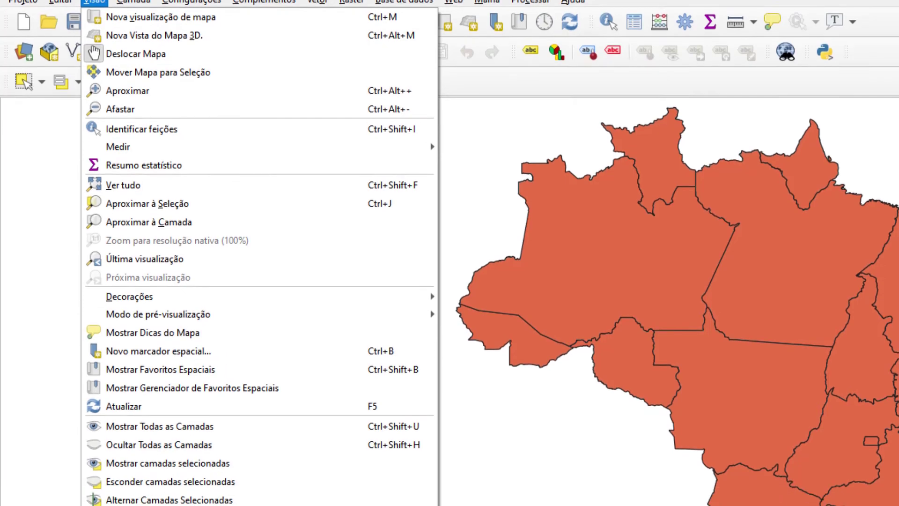
{"action": "mouse_move", "coordinate": [207, 505]}
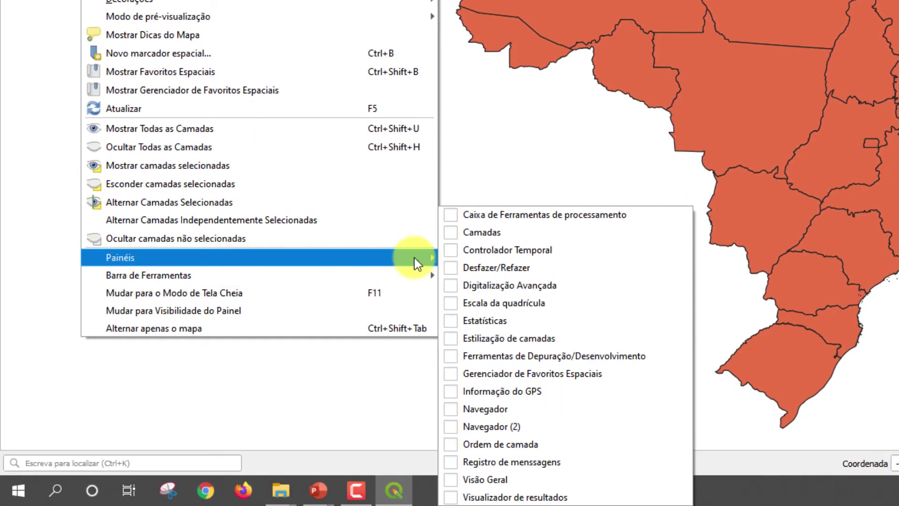
{"action": "left_click", "coordinate": [451, 232]}
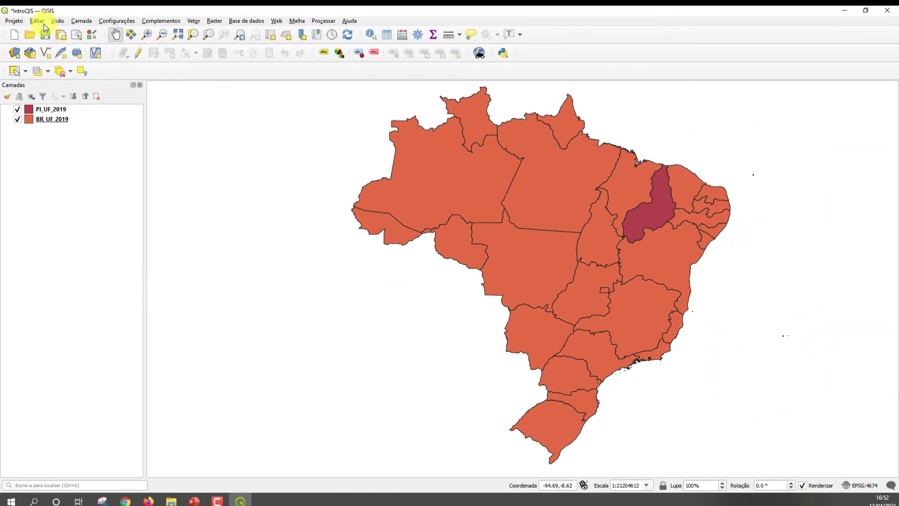
Show the Ordem de camada panel, and hide it again.
{"action": "left_click", "coordinate": [57, 22]}
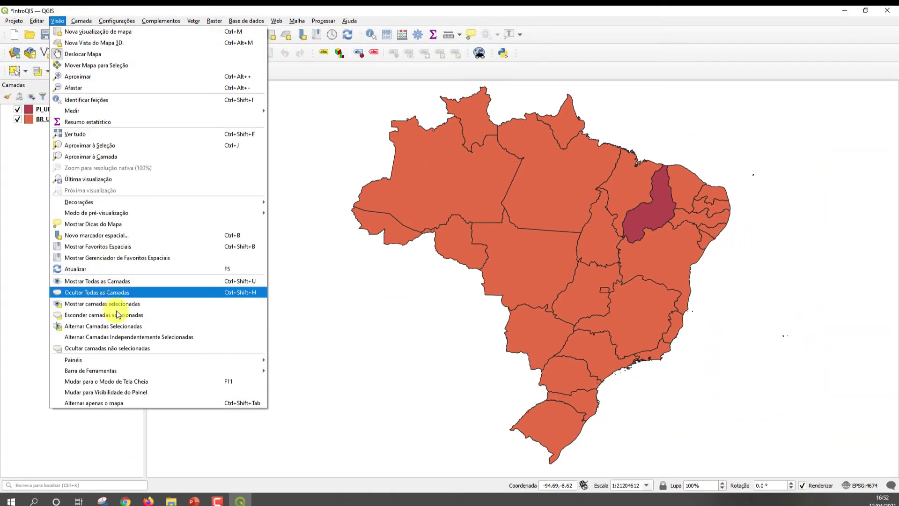
{"action": "mouse_move", "coordinate": [242, 361]}
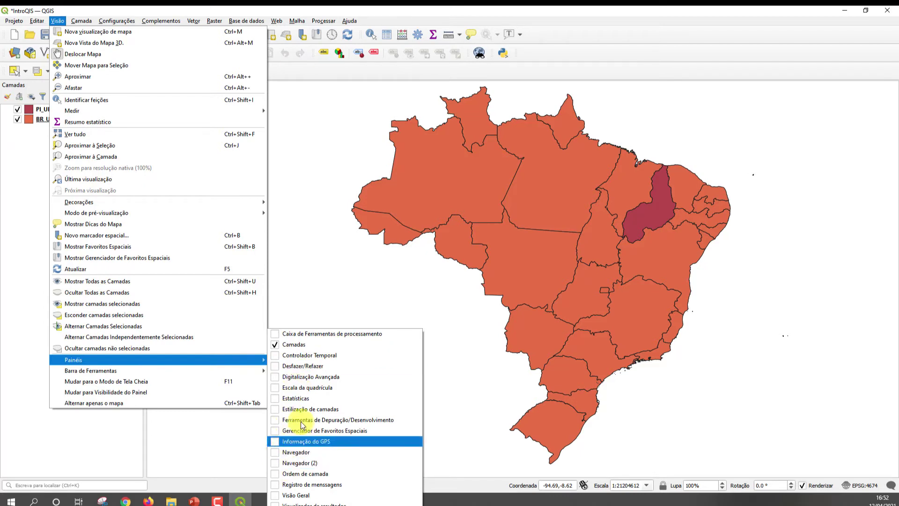
{"action": "left_click", "coordinate": [274, 473]}
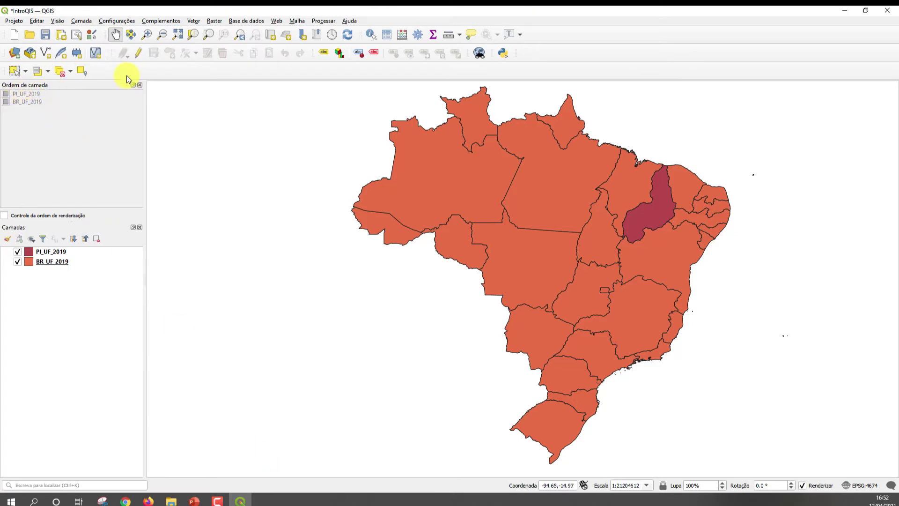
{"action": "left_click", "coordinate": [58, 21]}
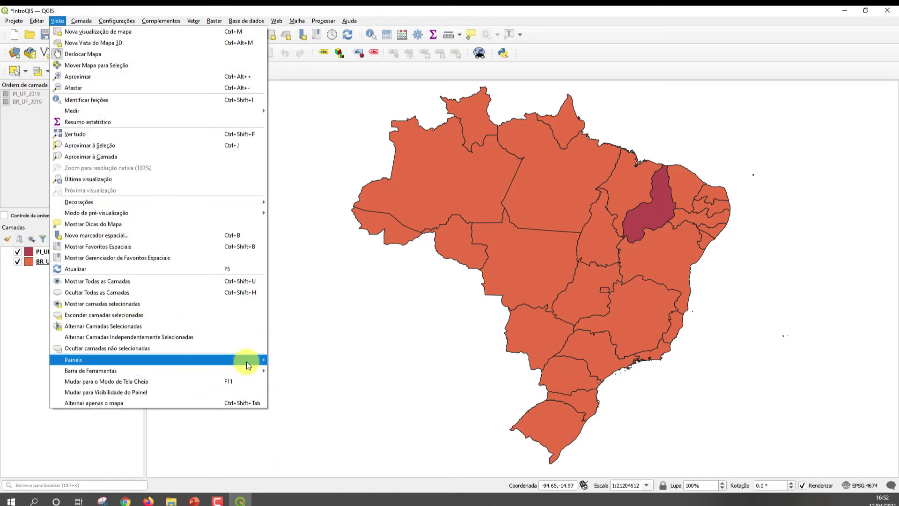
{"action": "left_click", "coordinate": [275, 472]}
{"action": "left_click", "coordinate": [58, 21]}
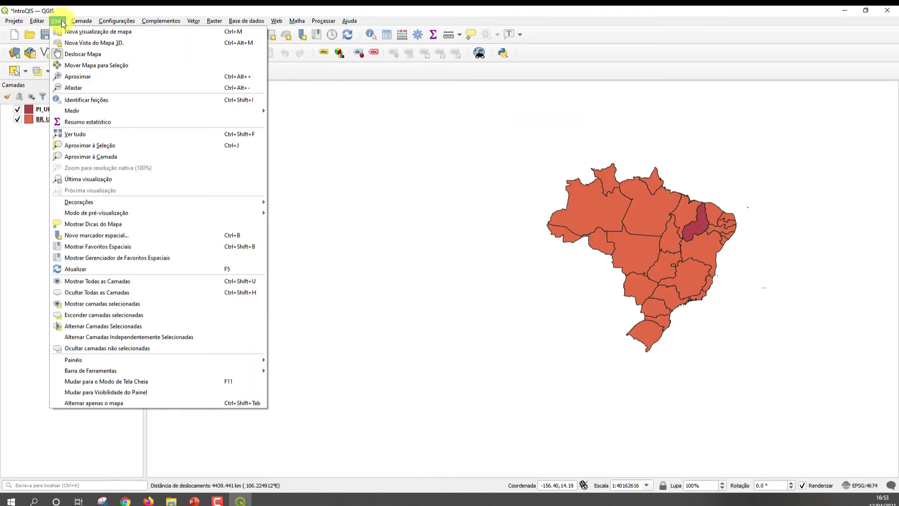
{"action": "mouse_move", "coordinate": [77, 23]}
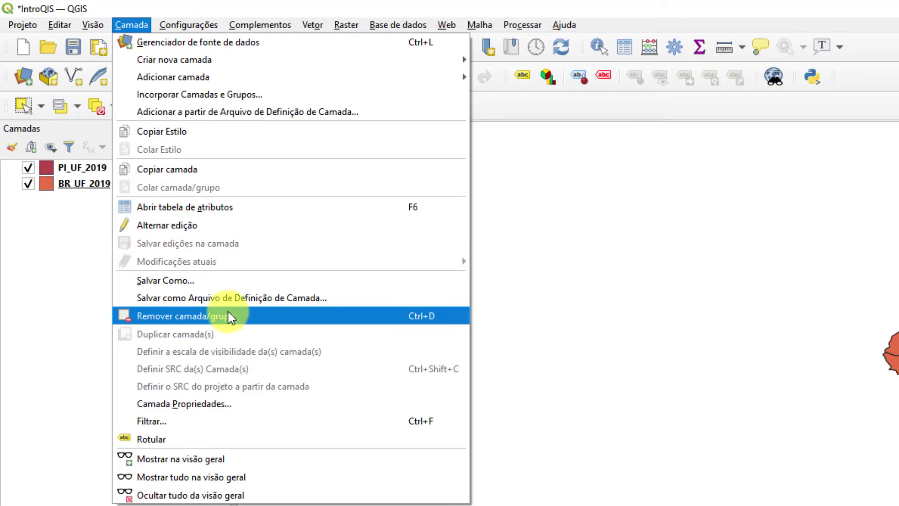
{"action": "mouse_move", "coordinate": [197, 18]}
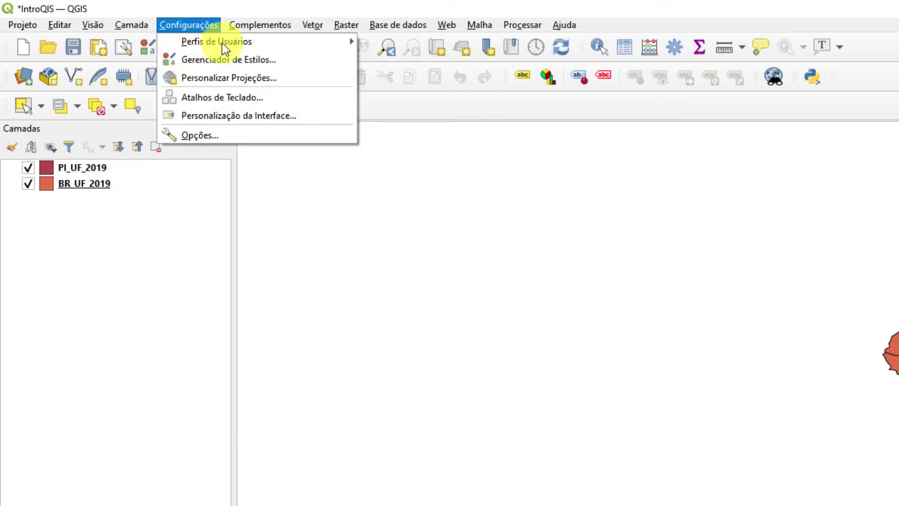
Review the user profile and plugin commands, and the vector geoprocessing, geometry and Investigar tools.
{"action": "mouse_move", "coordinate": [269, 44]}
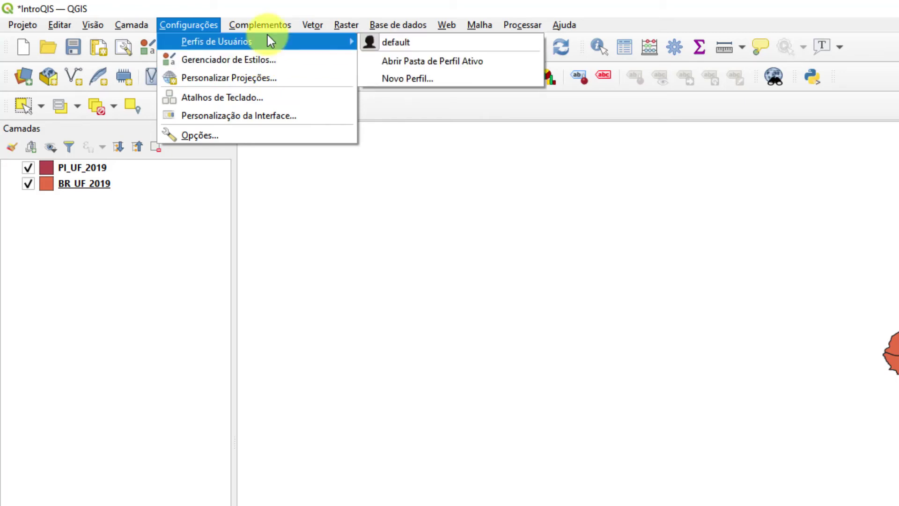
{"action": "mouse_move", "coordinate": [263, 28]}
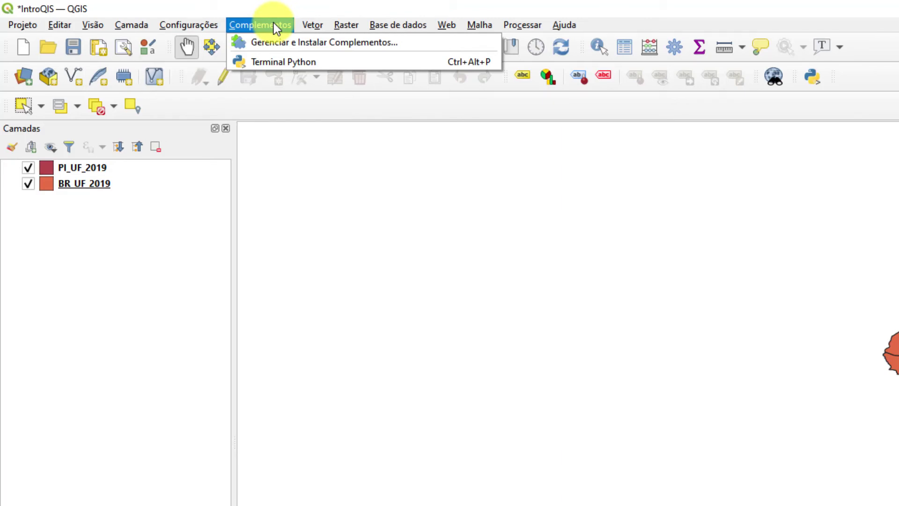
{"action": "mouse_move", "coordinate": [311, 21]}
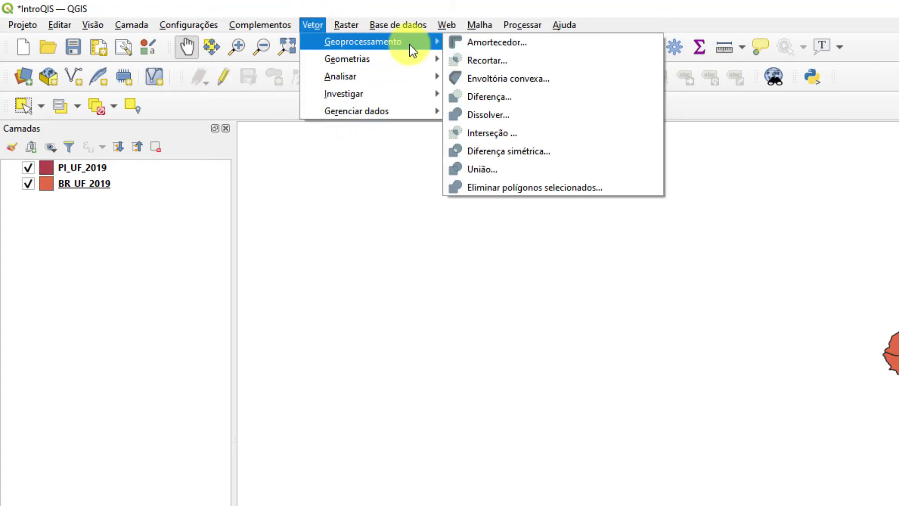
{"action": "mouse_move", "coordinate": [418, 43]}
{"action": "mouse_move", "coordinate": [420, 61]}
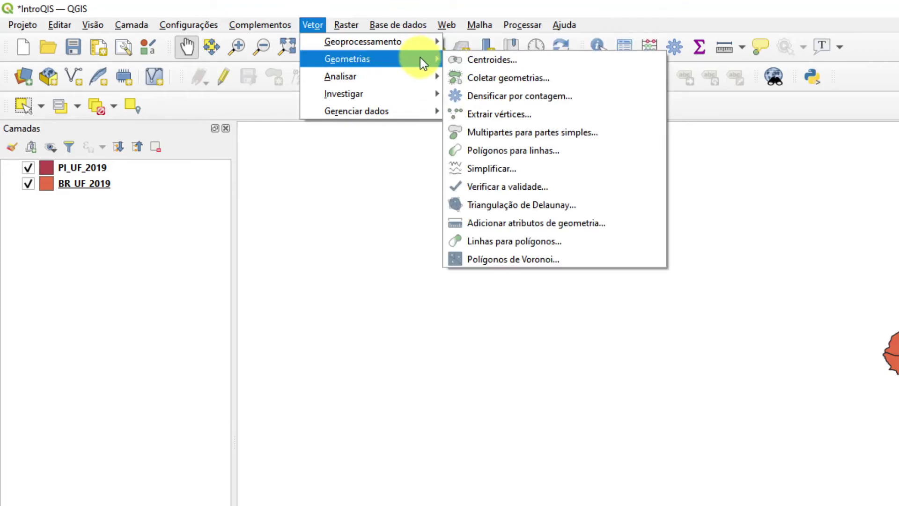
{"action": "mouse_move", "coordinate": [427, 92]}
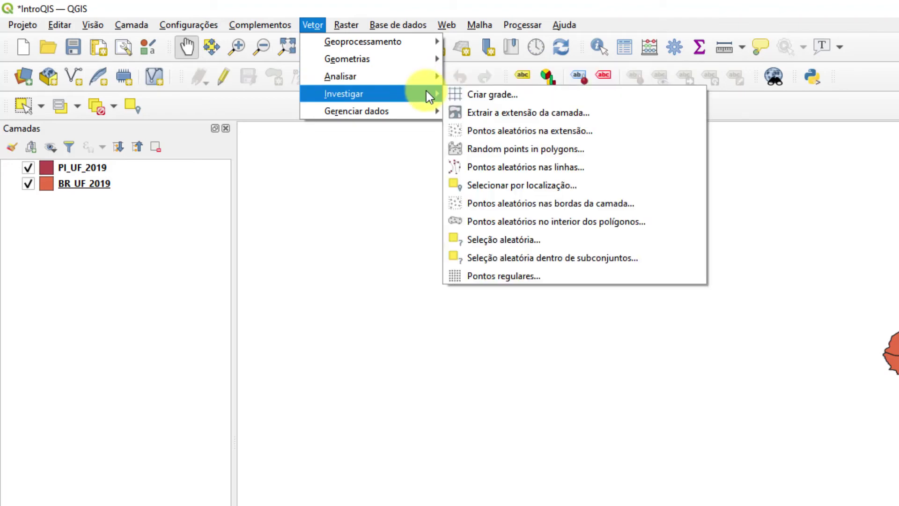
Review the raster extraction tools, the database manager entry and the MetaSearch web commands.
{"action": "mouse_move", "coordinate": [336, 29]}
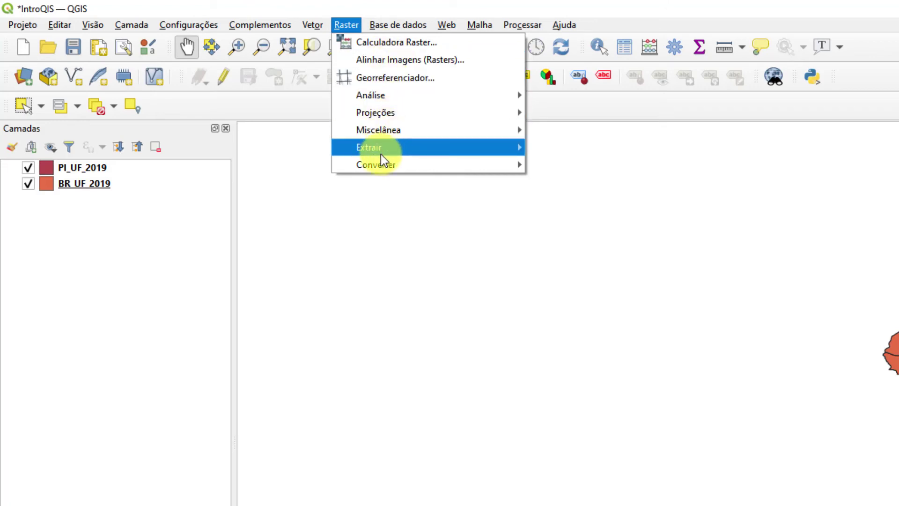
{"action": "mouse_move", "coordinate": [381, 154]}
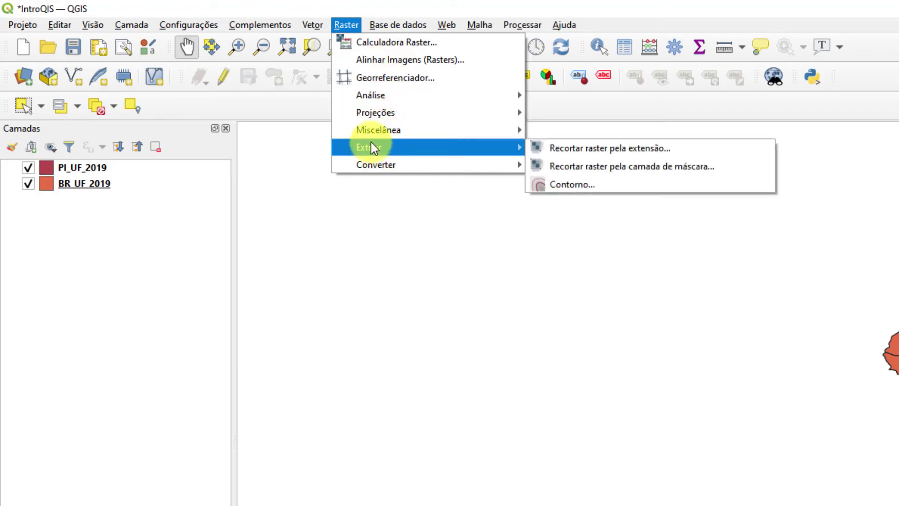
{"action": "mouse_move", "coordinate": [399, 29]}
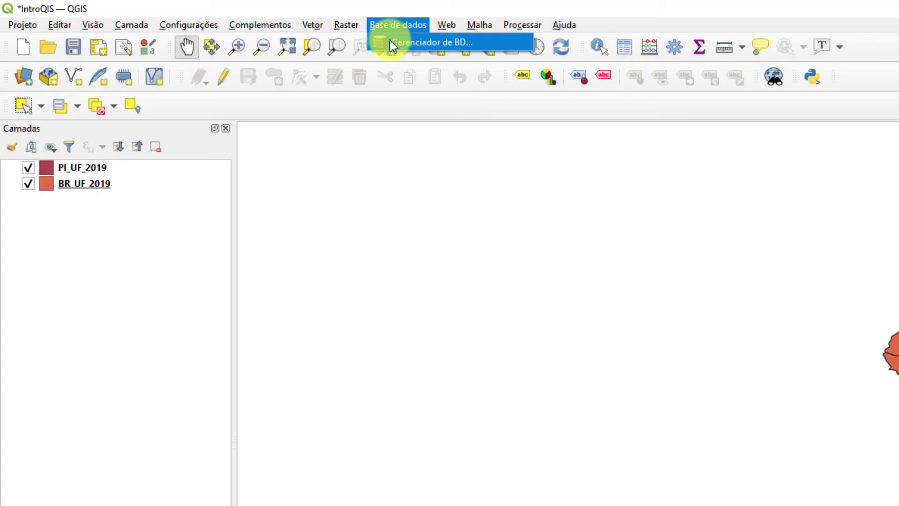
{"action": "mouse_move", "coordinate": [450, 24]}
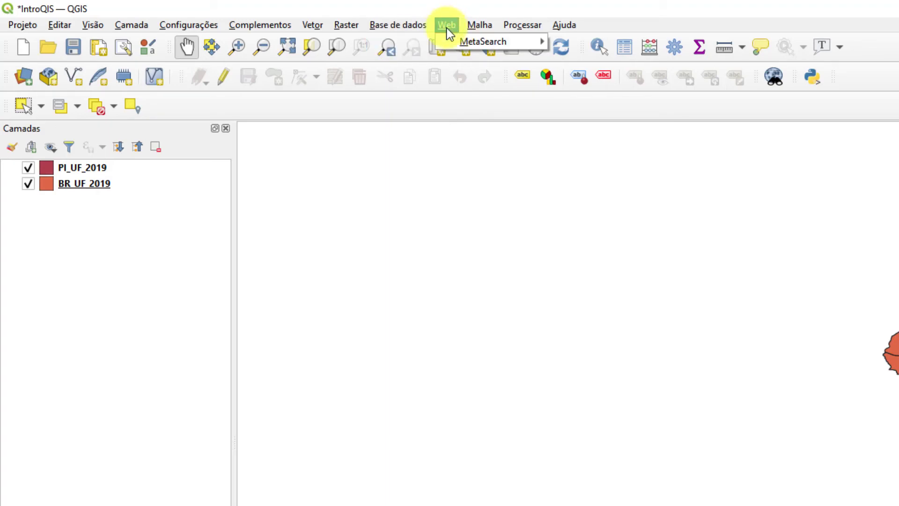
{"action": "mouse_move", "coordinate": [456, 41]}
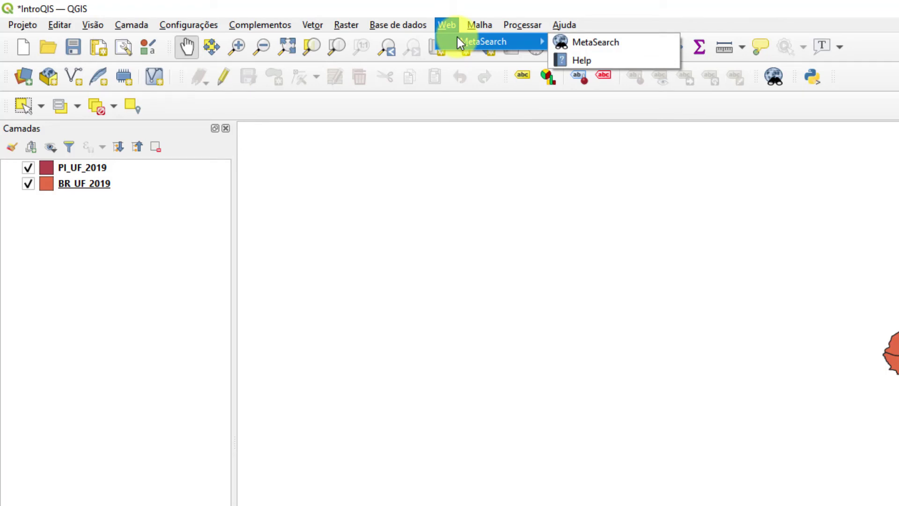
Open the mesh calculator (Calculadora de malha) to view its options, and close it without calculating anything.
{"action": "mouse_move", "coordinate": [480, 26]}
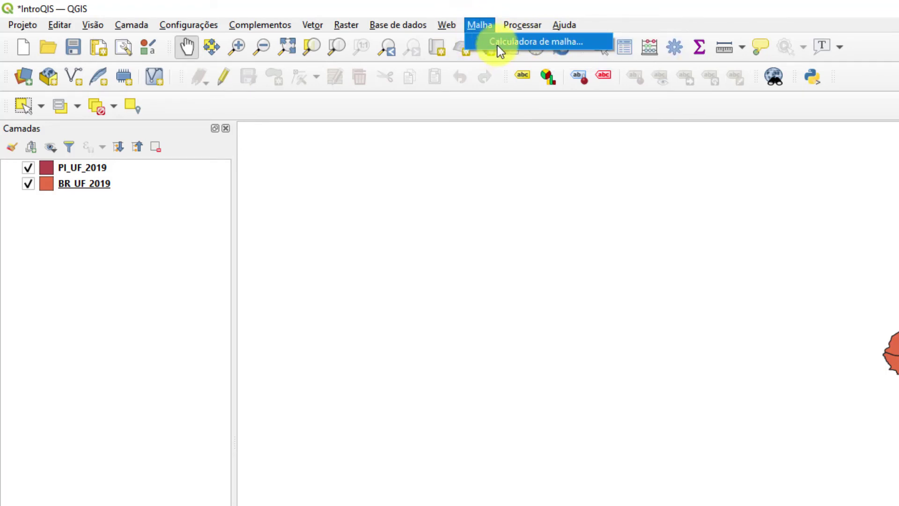
{"action": "left_click", "coordinate": [499, 42]}
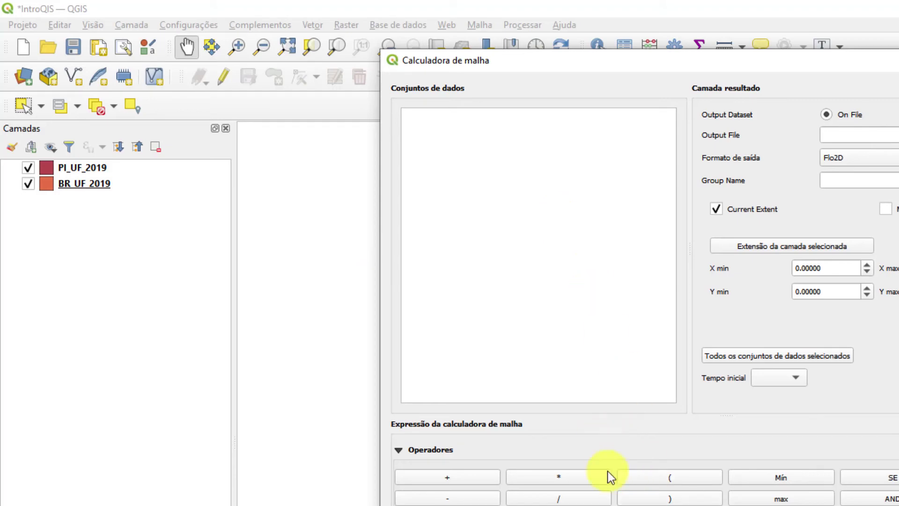
{"action": "key", "text": "Escape"}
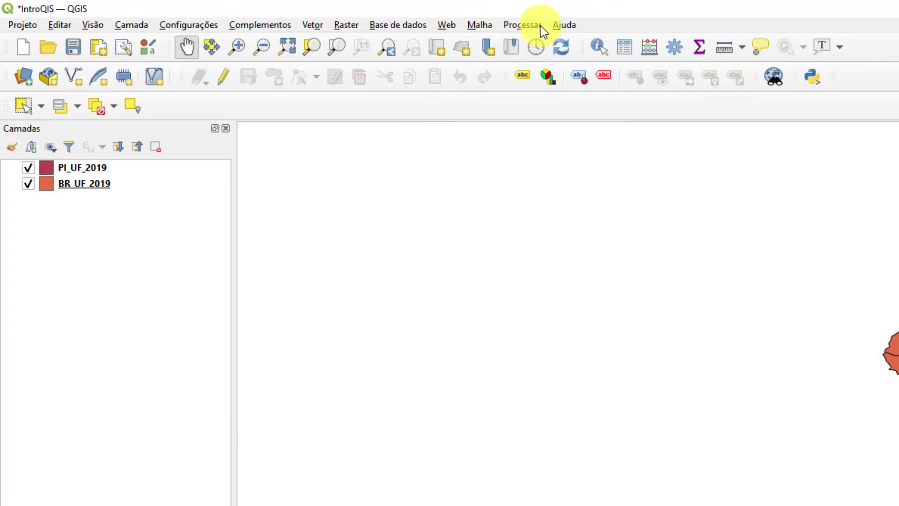
Show the processing toolbox, and expand and collapse its GRASS group to examine the available algorithm categories.
{"action": "left_click", "coordinate": [523, 24]}
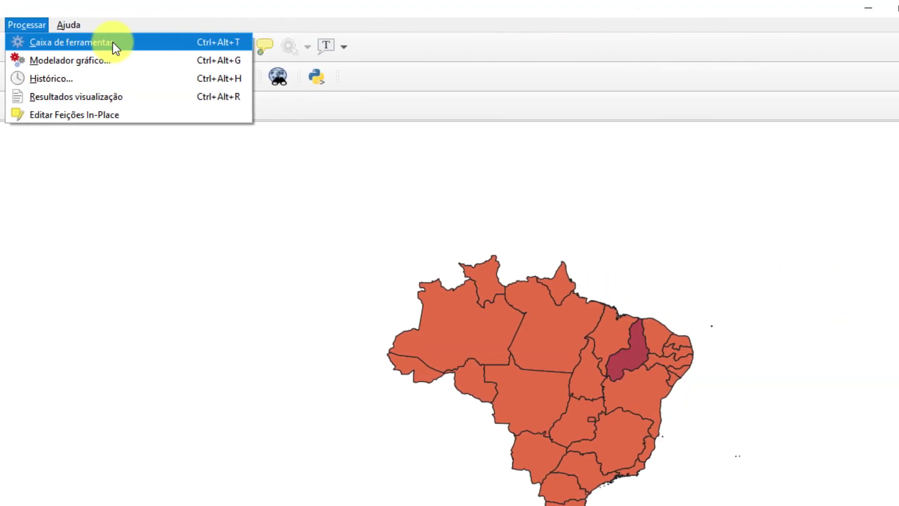
{"action": "left_click", "coordinate": [112, 42]}
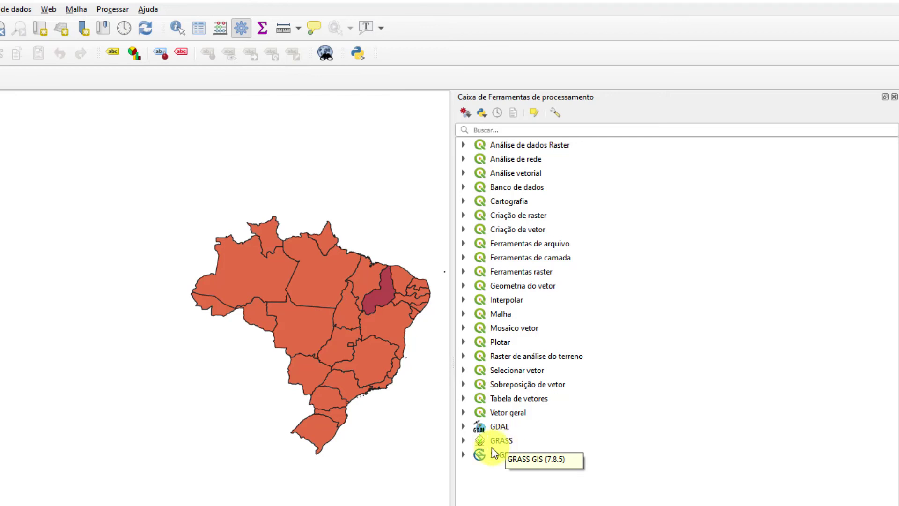
{"action": "left_click", "coordinate": [465, 441]}
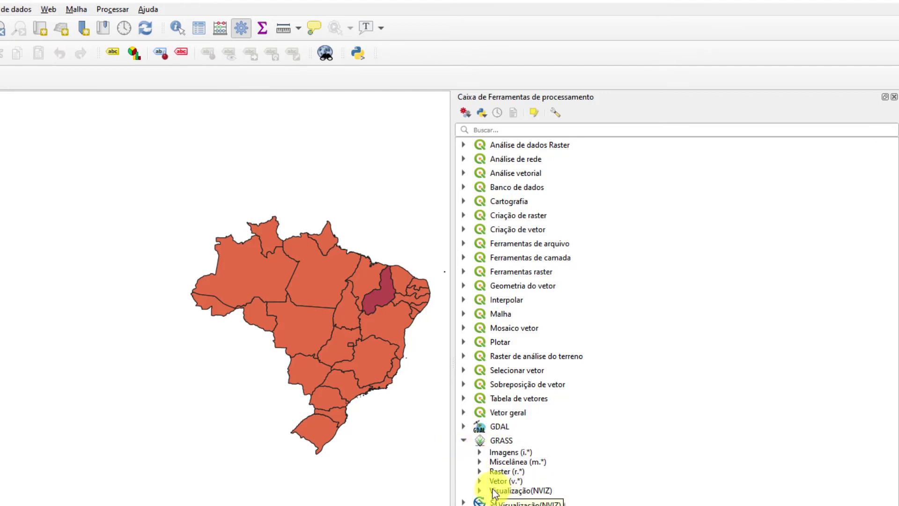
{"action": "left_click", "coordinate": [463, 442]}
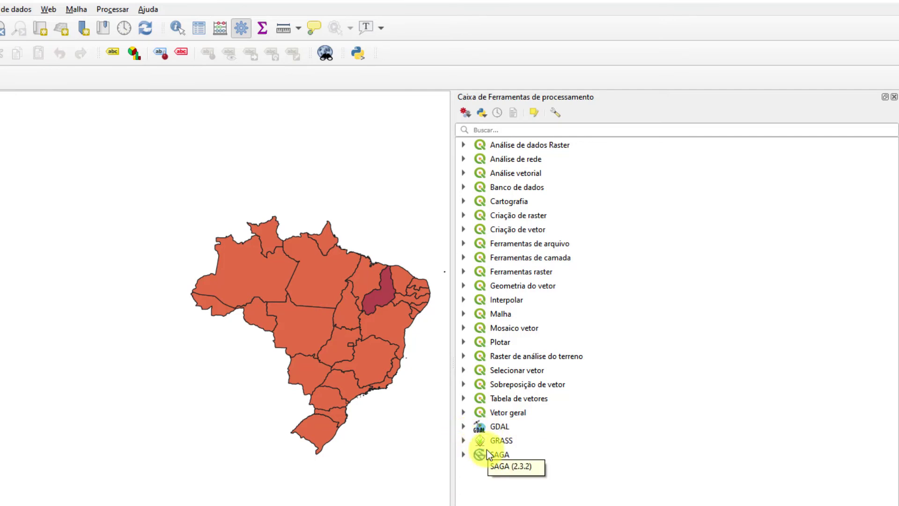
{"action": "left_click", "coordinate": [511, 128]}
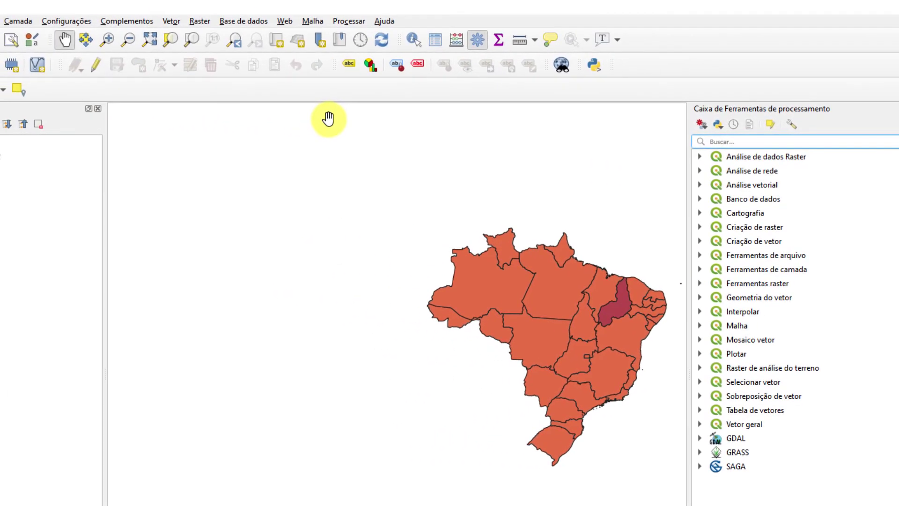
Open the plugin manager, widen its window, and browse the list of plugins that are not installed.
{"action": "left_click", "coordinate": [137, 22]}
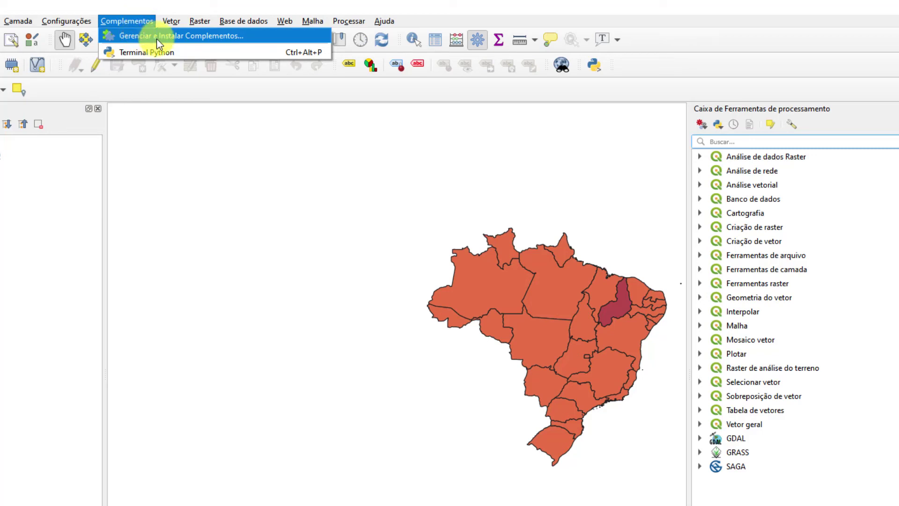
{"action": "left_click", "coordinate": [181, 35]}
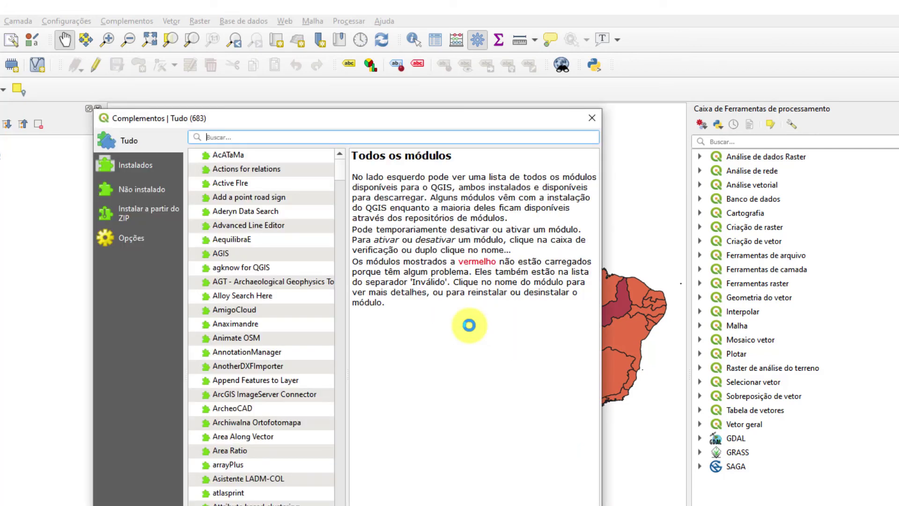
{"action": "left_click_drag", "start_coordinate": [601, 328], "coordinate": [898, 330]}
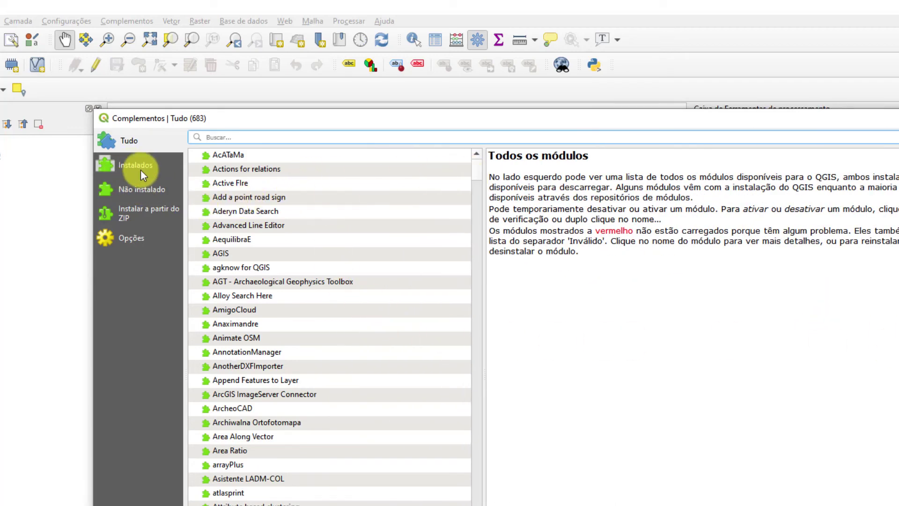
{"action": "left_click", "coordinate": [142, 189]}
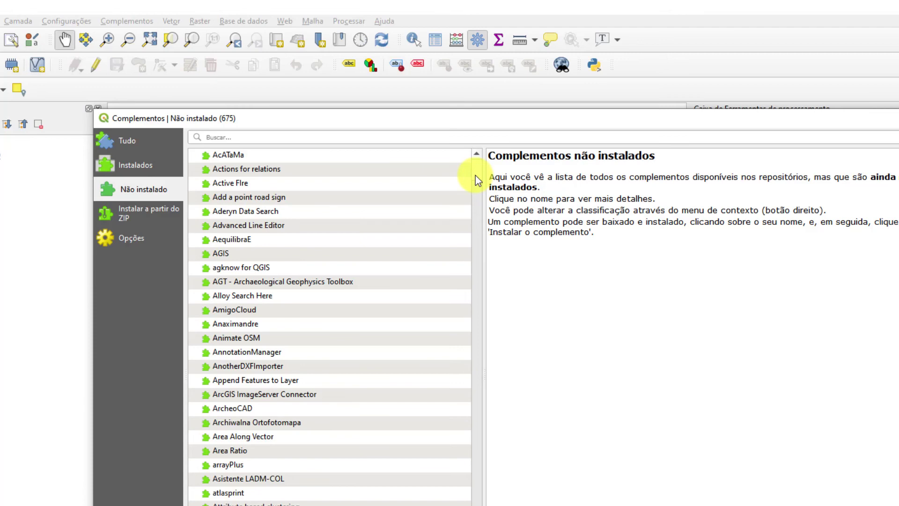
{"action": "left_click_drag", "start_coordinate": [476, 175], "coordinate": [511, 145]}
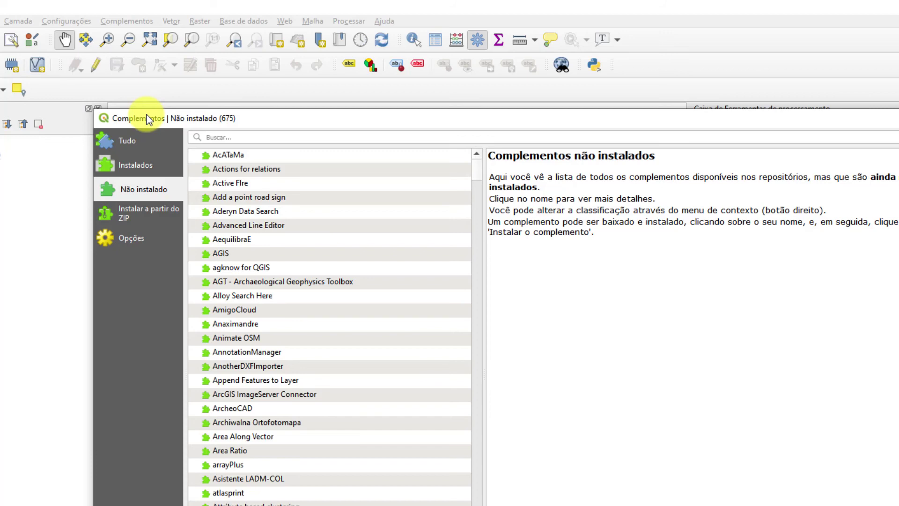
Enable Verificador de topologia among the installed plugins, leave Ferramentas de GPS disabled, and close the plugin manager.
{"action": "left_click", "coordinate": [144, 172]}
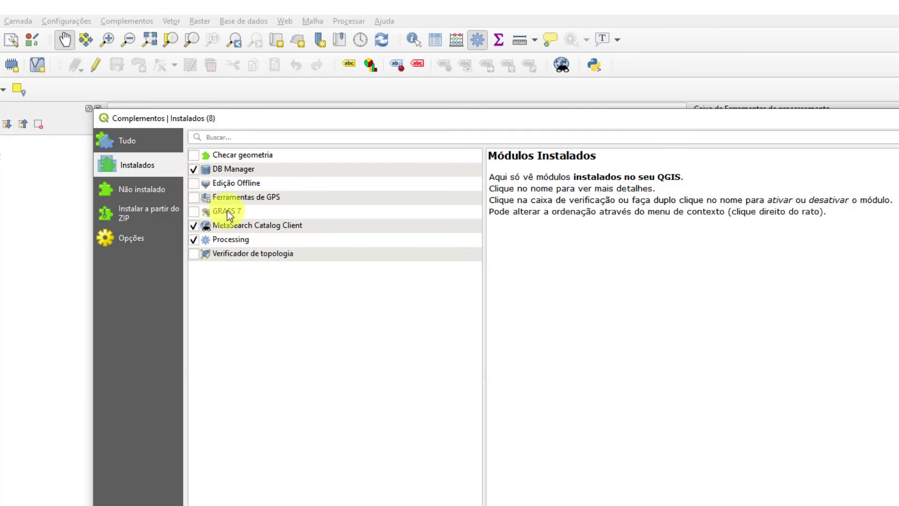
{"action": "left_click", "coordinate": [195, 213]}
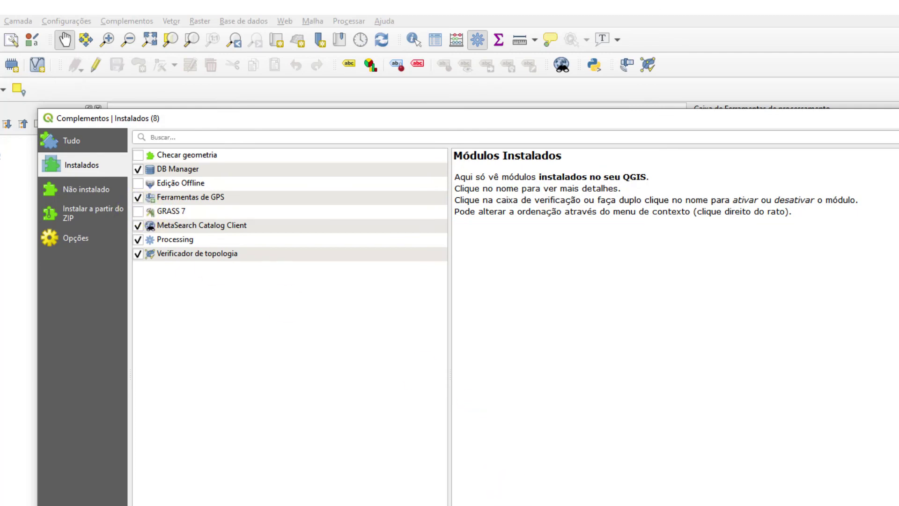
{"action": "left_click", "coordinate": [137, 197]}
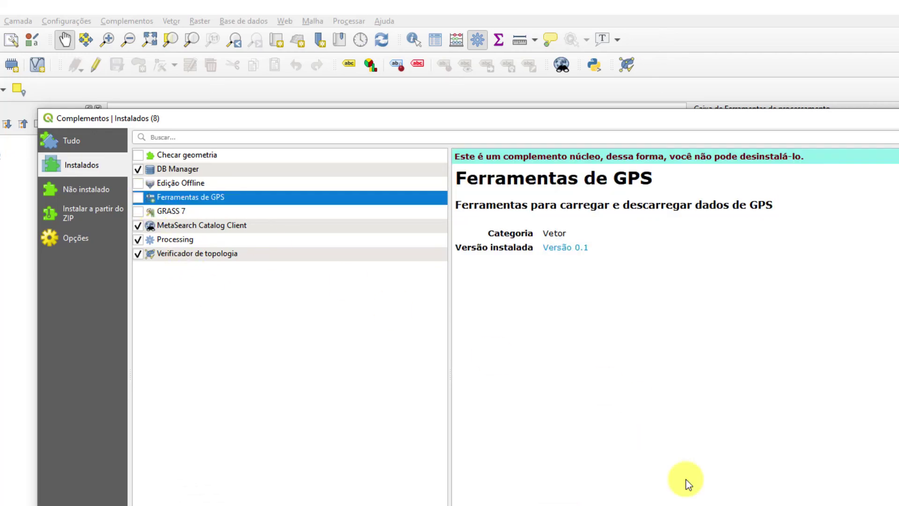
{"action": "left_click", "coordinate": [688, 501]}
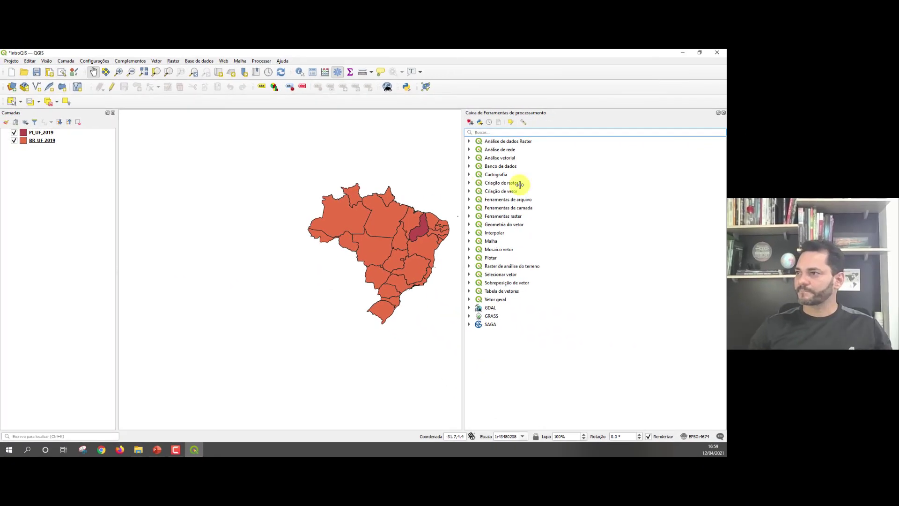
Narrow the processing toolbox panel to enlarge the map area, and fit the whole of Brazil in the view.
{"action": "left_click_drag", "start_coordinate": [562, 183], "coordinate": [787, 176]}
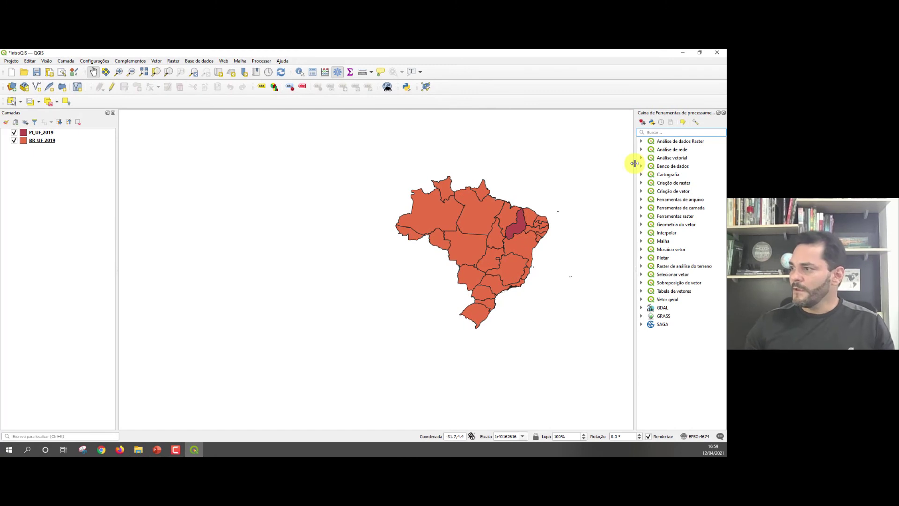
{"action": "left_click_drag", "start_coordinate": [473, 215], "coordinate": [350, 204]}
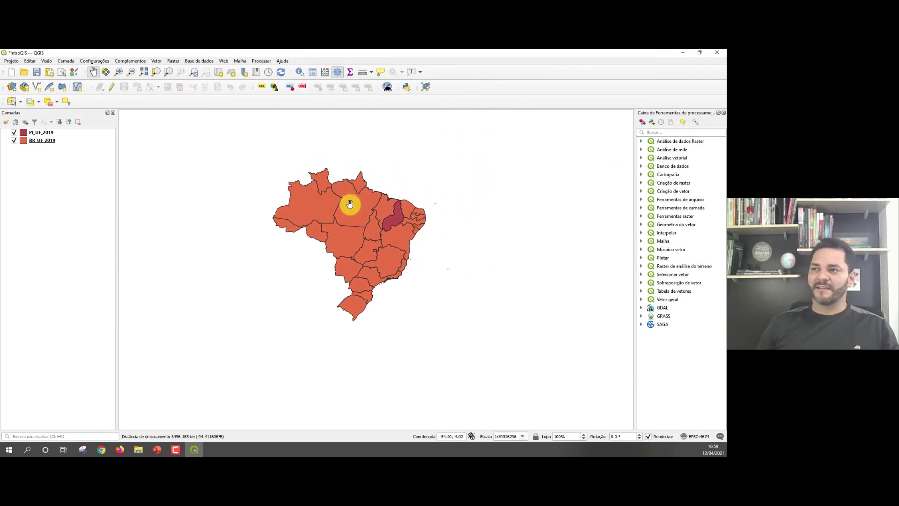
{"action": "scroll", "coordinate": [350, 204], "scroll_direction": "up", "scroll_amount": 1}
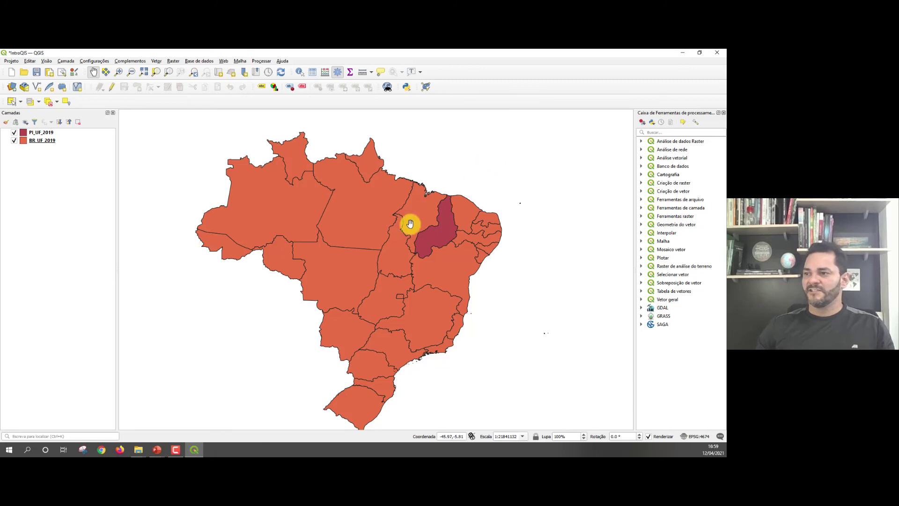
{"action": "left_click_drag", "start_coordinate": [402, 236], "coordinate": [401, 222]}
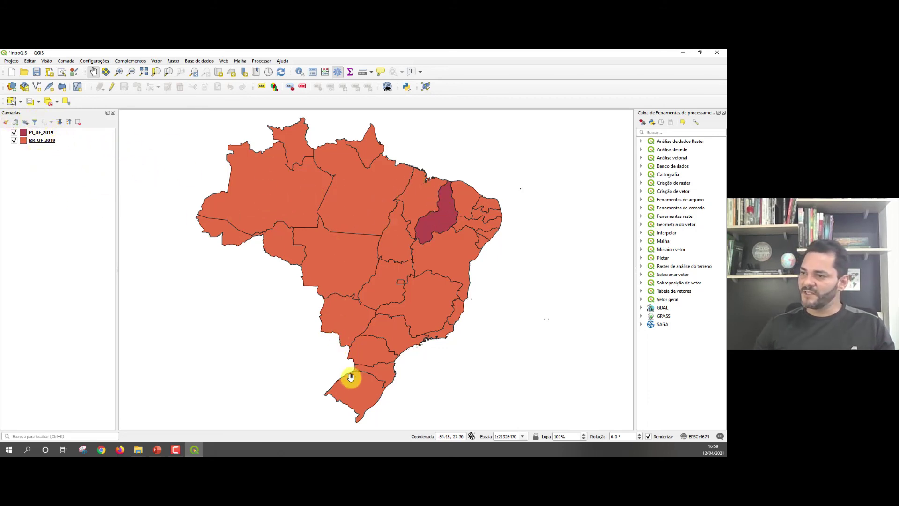
Move the PI_UF_2019 layer below BR_UF_2019 in the layer order, and return it above.
{"action": "left_click", "coordinate": [49, 134]}
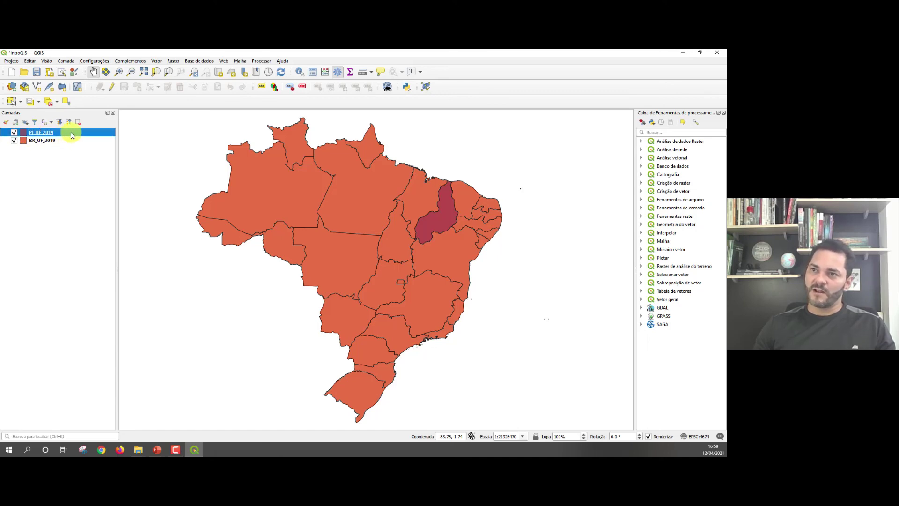
{"action": "mouse_move", "coordinate": [71, 135]}
{"action": "left_mouse_down"}
{"action": "mouse_move", "coordinate": [93, 153]}
{"action": "mouse_move", "coordinate": [77, 155]}
{"action": "mouse_move", "coordinate": [66, 147]}
{"action": "mouse_move", "coordinate": [107, 140]}
{"action": "left_mouse_up"}
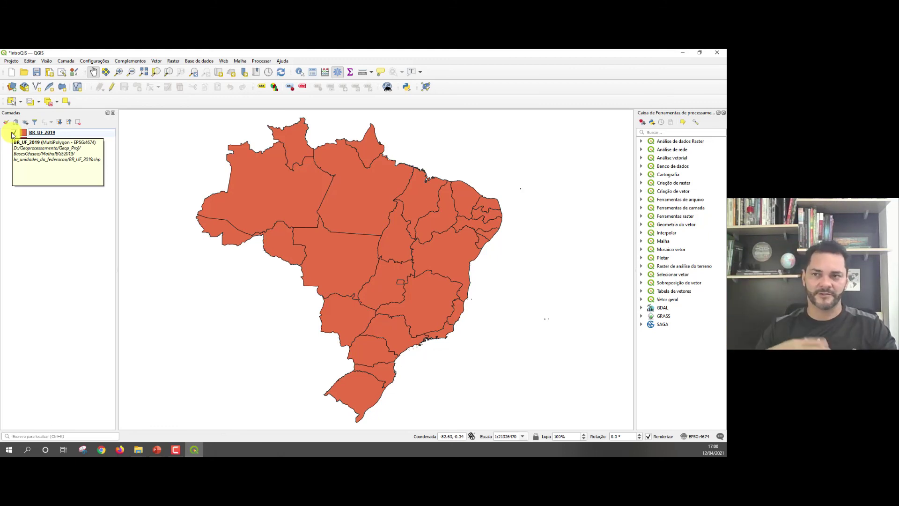
{"action": "left_click", "coordinate": [53, 133]}
{"action": "left_click_drag", "start_coordinate": [65, 137], "coordinate": [79, 144]}
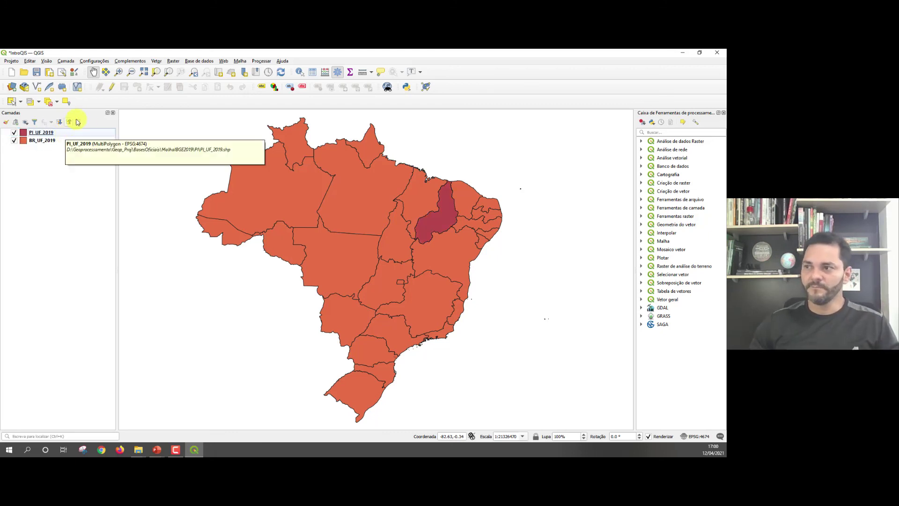
{"action": "scroll", "coordinate": [437, 225], "scroll_direction": "up", "scroll_amount": 1}
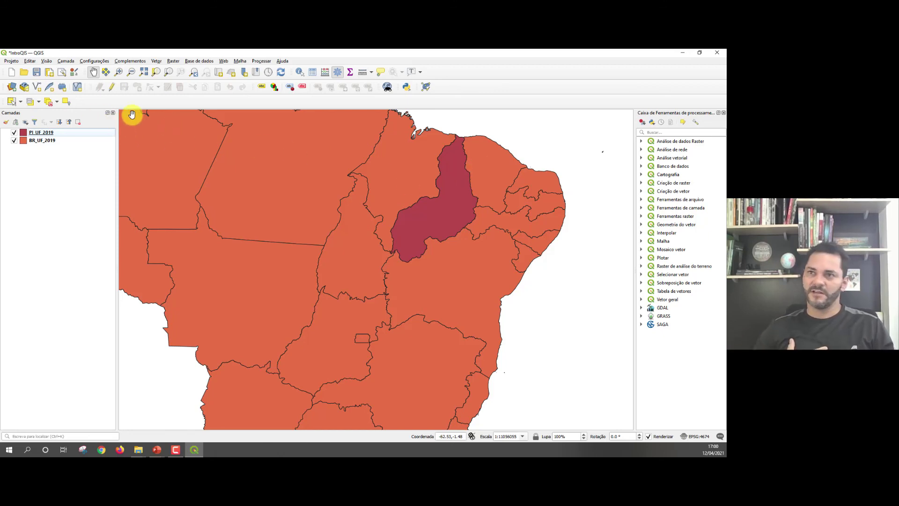
Add PI_Municipios_2019.shp from the PI folder of MalhaIBGE2019 using the data source manager's browser, and close the manager.
{"action": "left_click", "coordinate": [66, 61]}
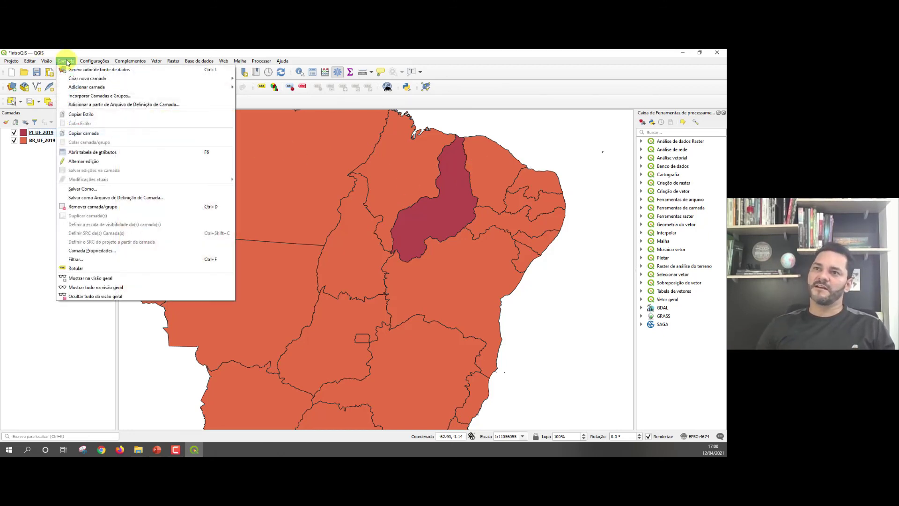
{"action": "mouse_move", "coordinate": [139, 79]}
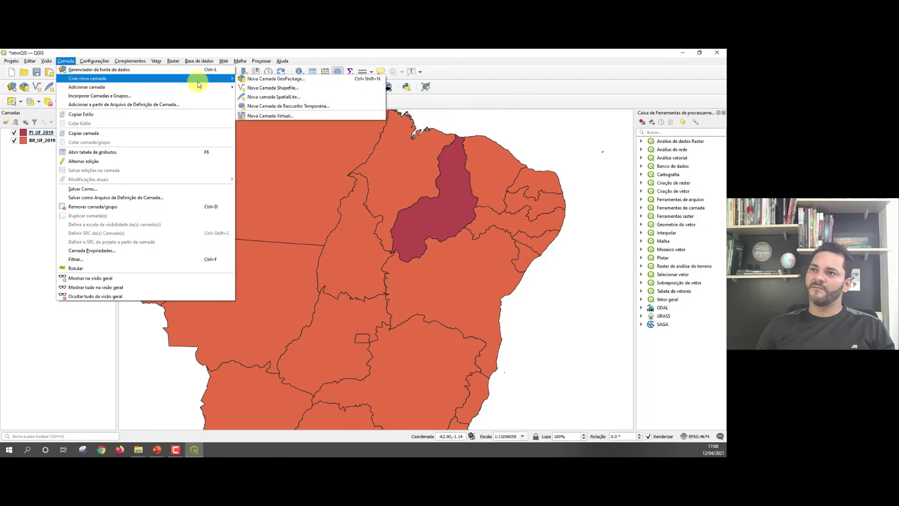
{"action": "mouse_move", "coordinate": [212, 87]}
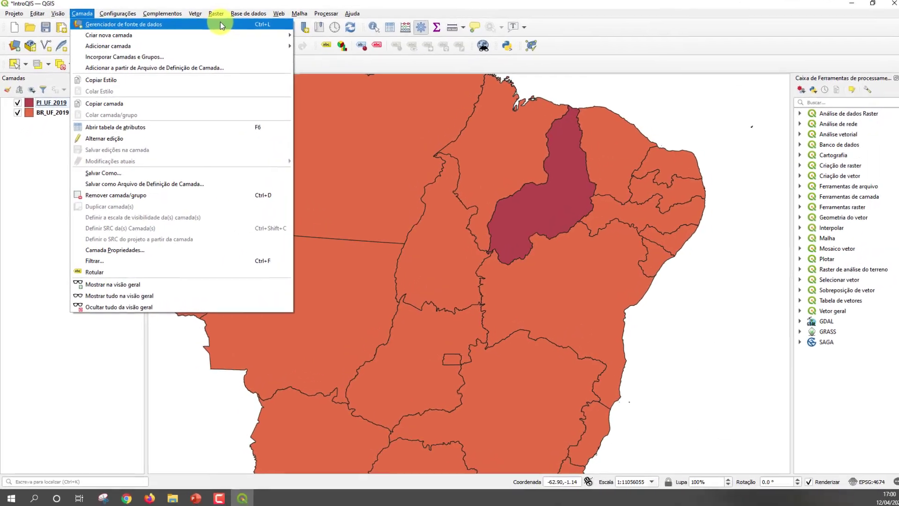
{"action": "left_click", "coordinate": [220, 23]}
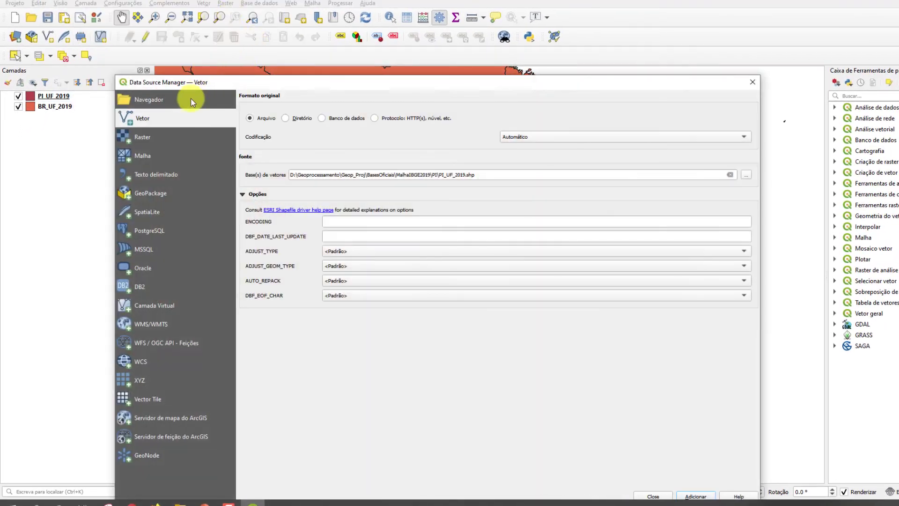
{"action": "left_click", "coordinate": [192, 102]}
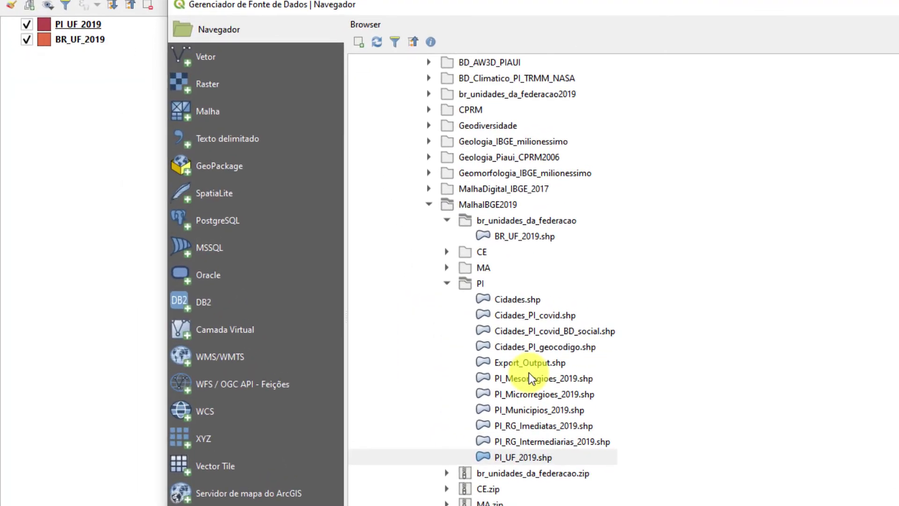
{"action": "left_click", "coordinate": [567, 409]}
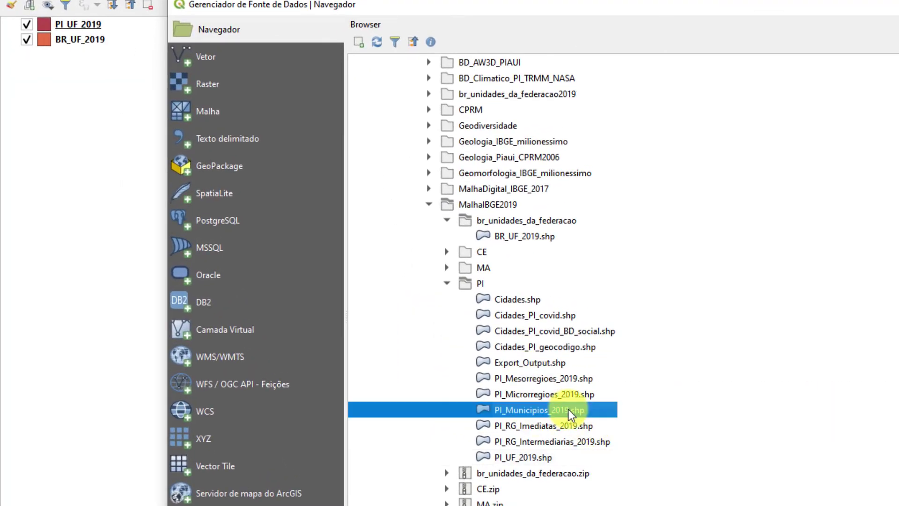
{"action": "left_click_drag", "start_coordinate": [684, 3], "coordinate": [674, 0]}
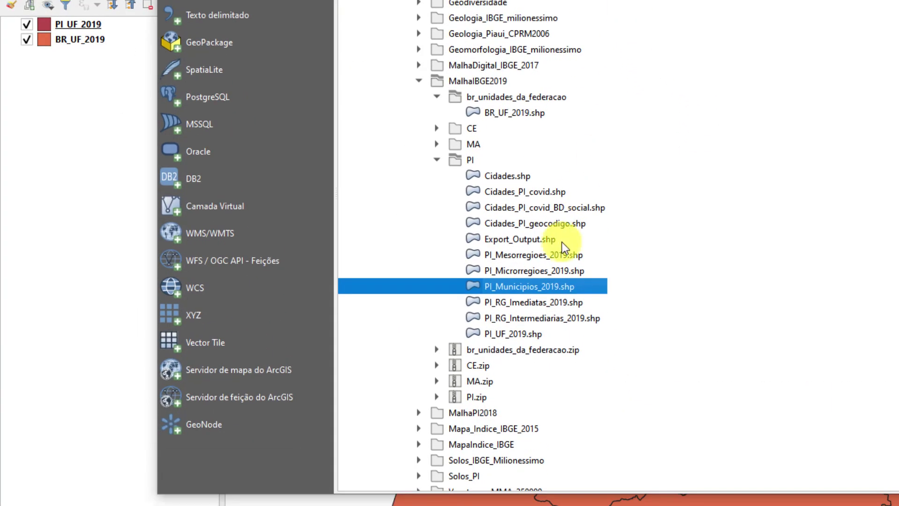
{"action": "double_click", "coordinate": [544, 288]}
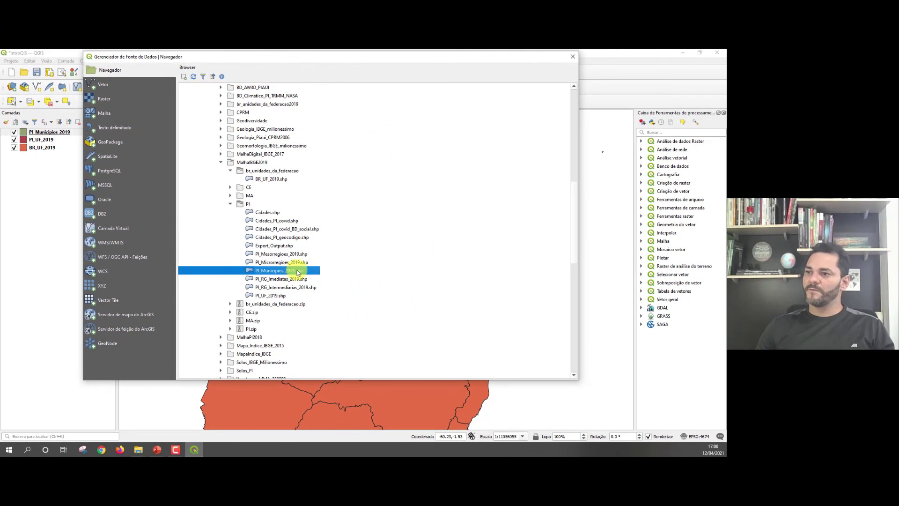
{"action": "left_click", "coordinate": [39, 137]}
{"action": "left_click", "coordinate": [573, 56]}
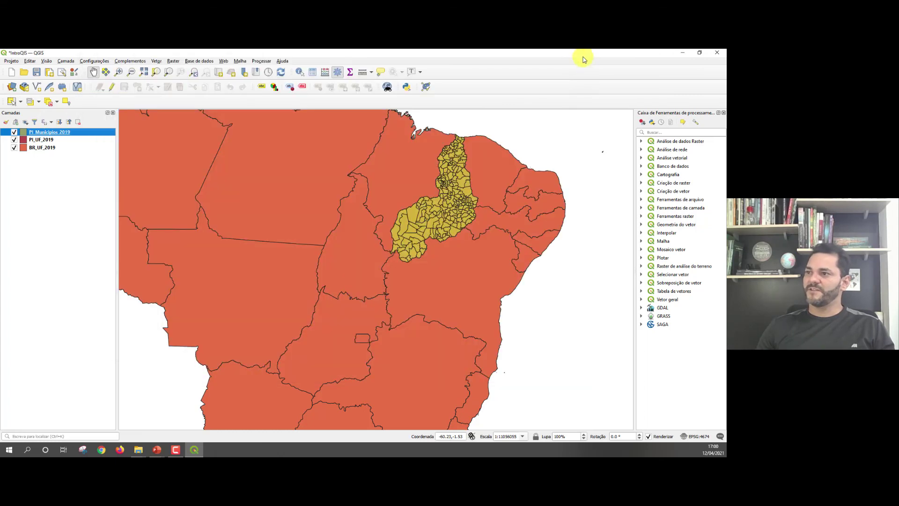
Hide the PI_Municipios_2019 and PI_UF_2019 layers, leaving BR_UF_2019 visible with the whole of Brazil centred in the map.
{"action": "scroll", "coordinate": [482, 161], "scroll_direction": "up", "scroll_amount": 1}
{"action": "left_click_drag", "start_coordinate": [451, 191], "coordinate": [412, 210]}
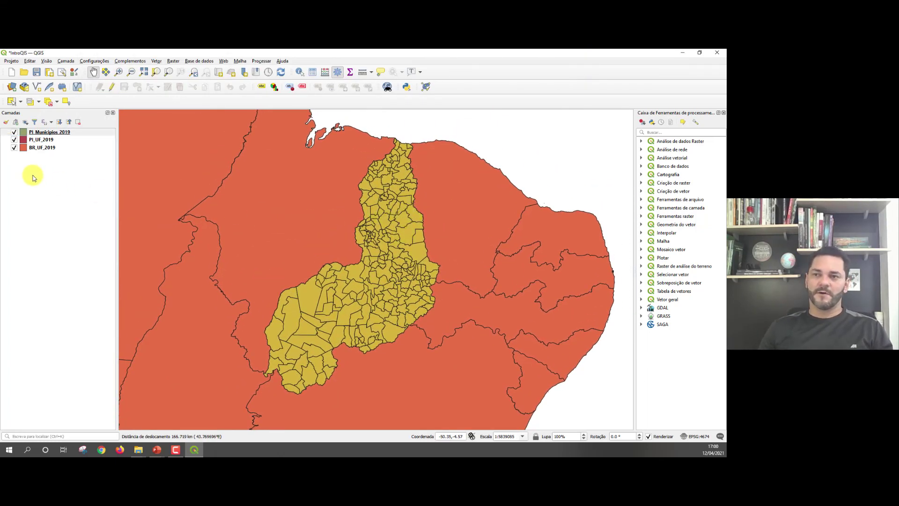
{"action": "left_click", "coordinate": [52, 133]}
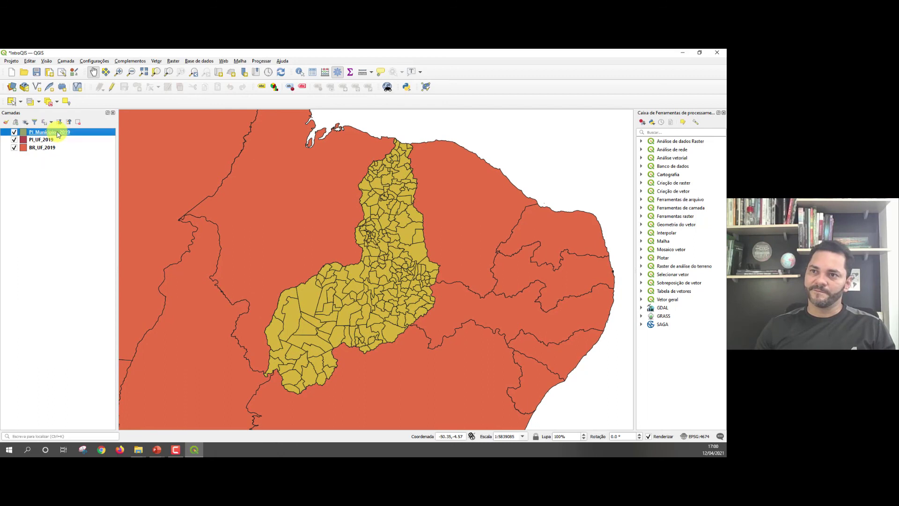
{"action": "left_click", "coordinate": [14, 132]}
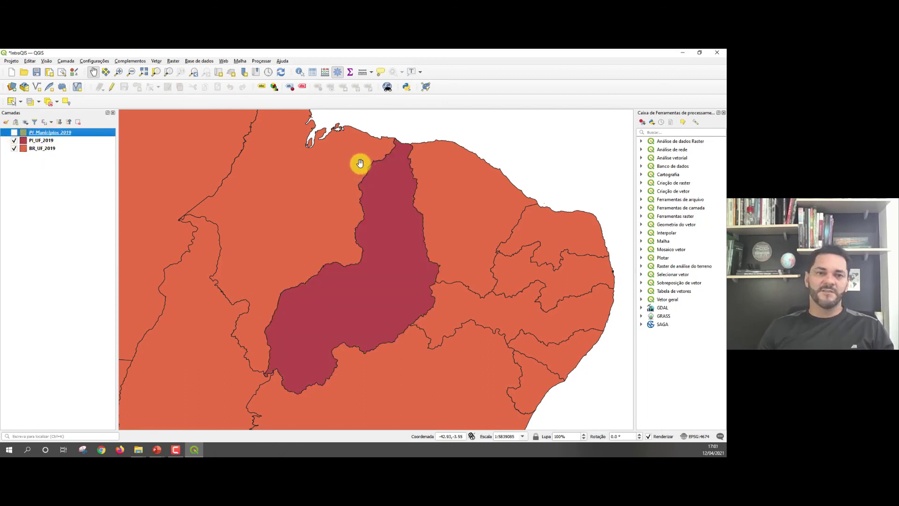
{"action": "left_click", "coordinate": [14, 140]}
{"action": "scroll", "coordinate": [323, 199], "scroll_direction": "down", "scroll_amount": 3}
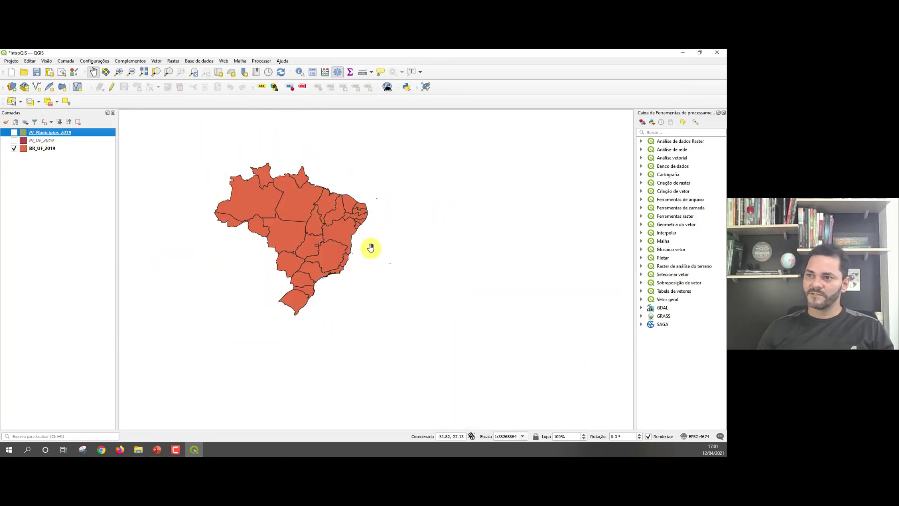
{"action": "left_click_drag", "start_coordinate": [255, 206], "coordinate": [308, 221]}
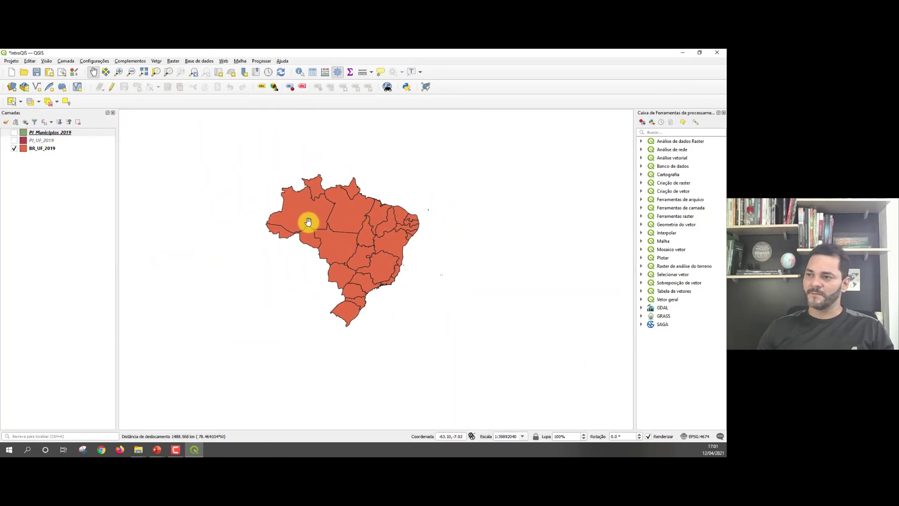
{"action": "scroll", "coordinate": [327, 222], "scroll_direction": "up", "scroll_amount": 1}
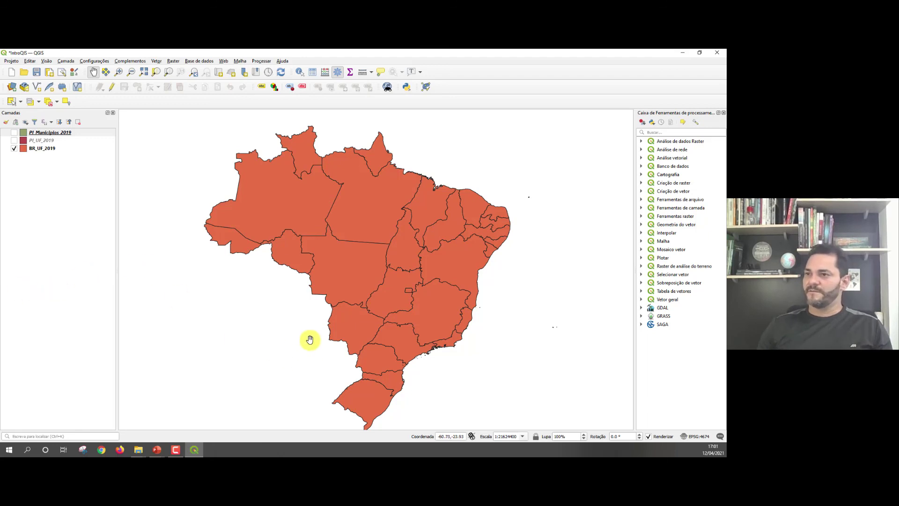
{"action": "mouse_move", "coordinate": [334, 296]}
{"action": "left_mouse_down"}
{"action": "mouse_move", "coordinate": [301, 281]}
{"action": "mouse_move", "coordinate": [319, 277]}
{"action": "mouse_move", "coordinate": [322, 287]}
{"action": "left_mouse_up"}
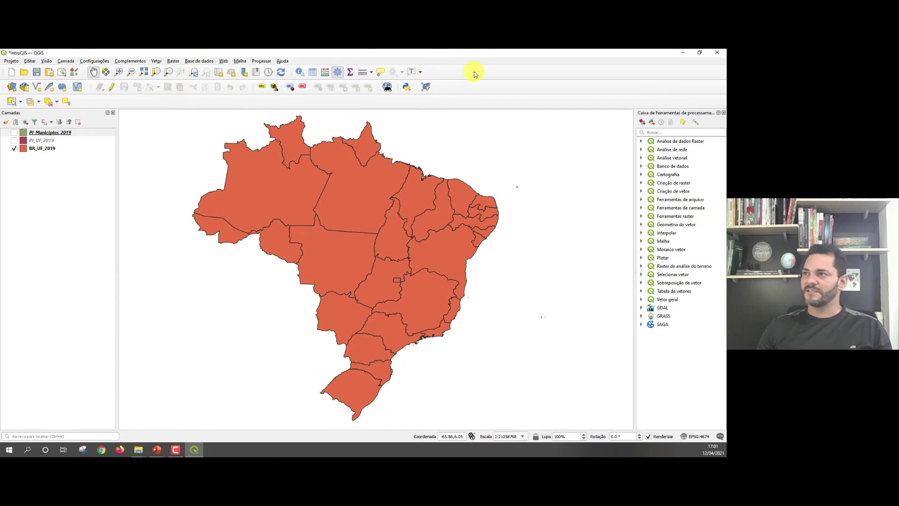
Examine the lists of panels and toolbars that can be shown or hidden in the interface.
{"action": "right_click", "coordinate": [489, 74]}
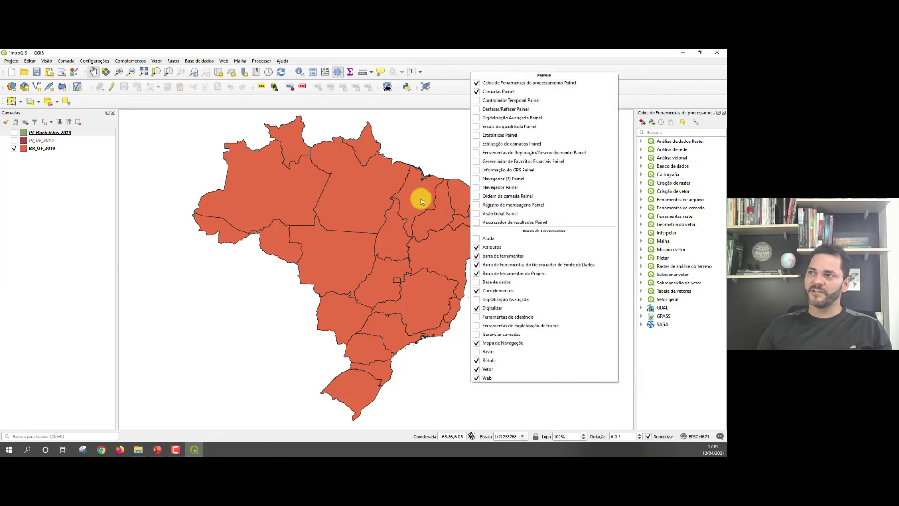
{"action": "left_click", "coordinate": [452, 87]}
{"action": "right_click", "coordinate": [583, 71]}
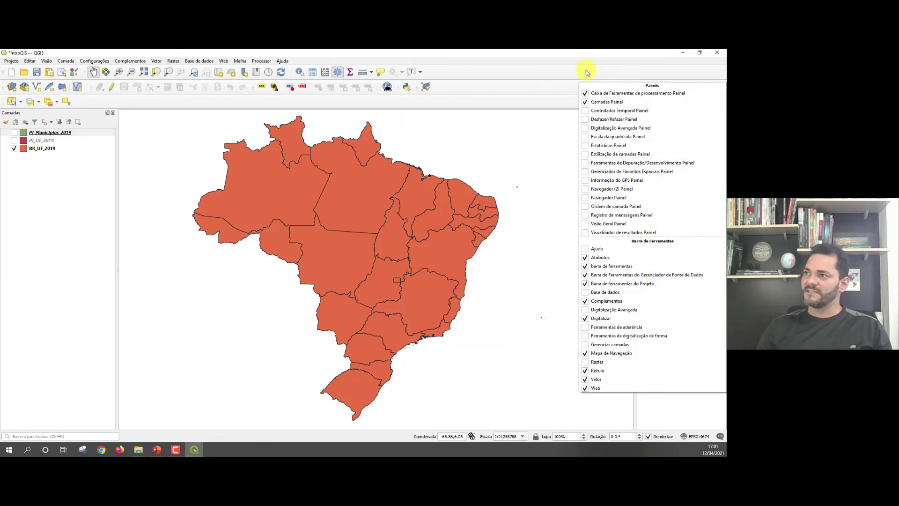
{"action": "left_click", "coordinate": [540, 88]}
{"action": "right_click", "coordinate": [541, 84]}
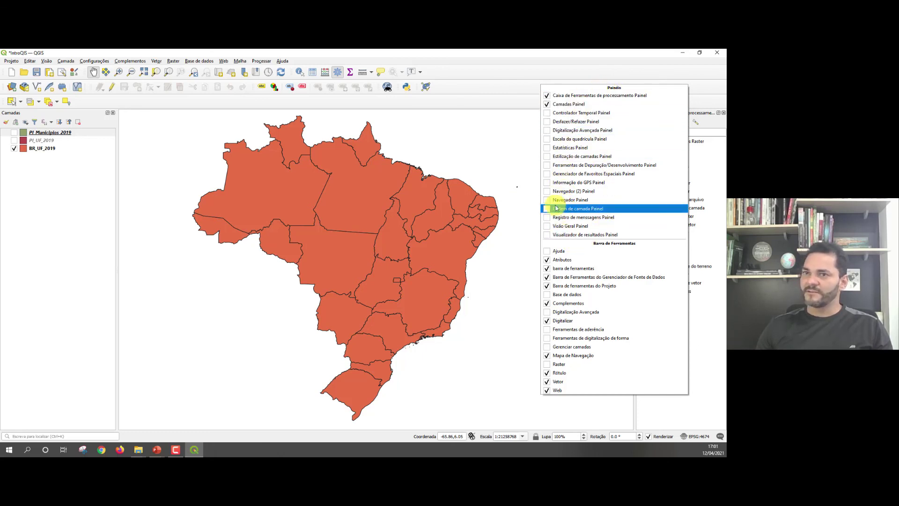
{"action": "left_click", "coordinate": [47, 61]}
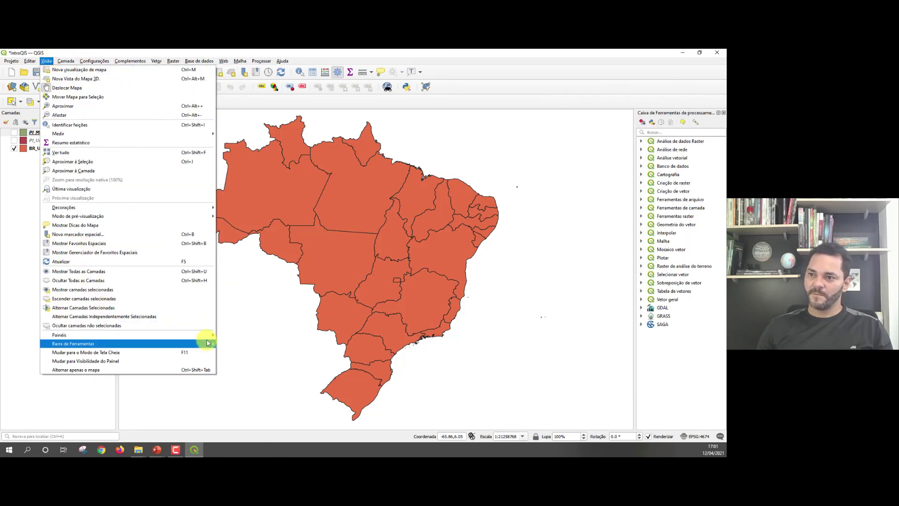
{"action": "mouse_move", "coordinate": [208, 343]}
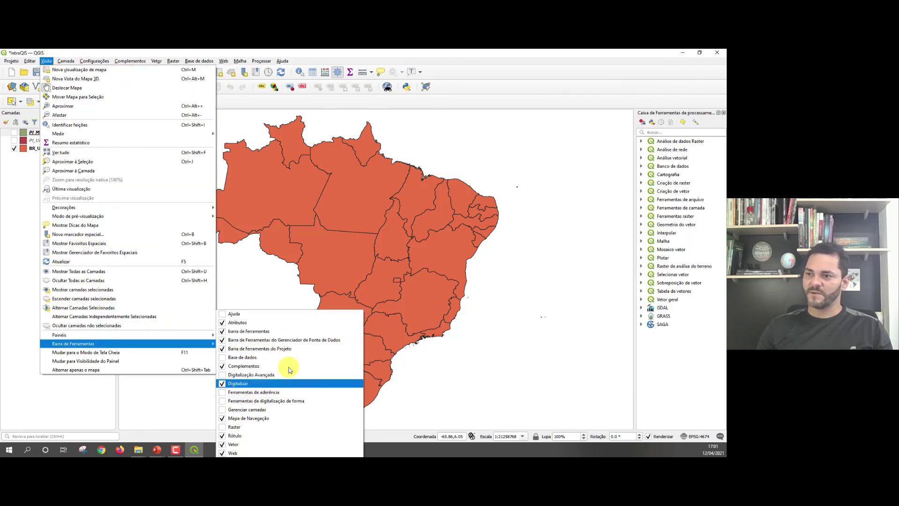
Show the Digitalização Avançada toolbar, and hide it again.
{"action": "right_click", "coordinate": [596, 88]}
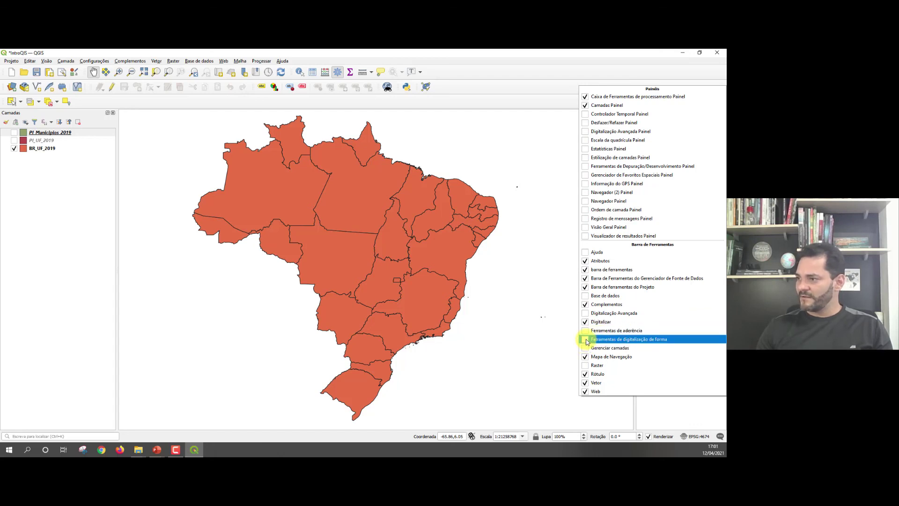
{"action": "left_click", "coordinate": [586, 314]}
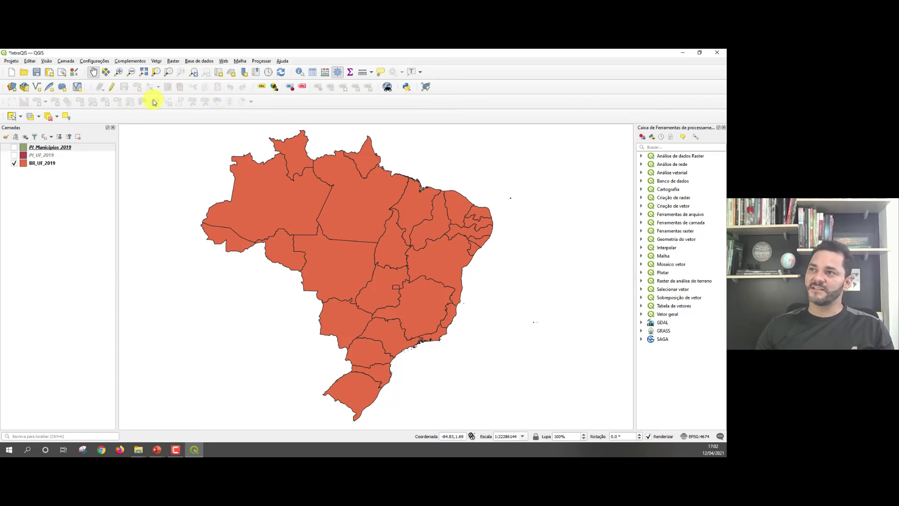
{"action": "right_click", "coordinate": [497, 100]}
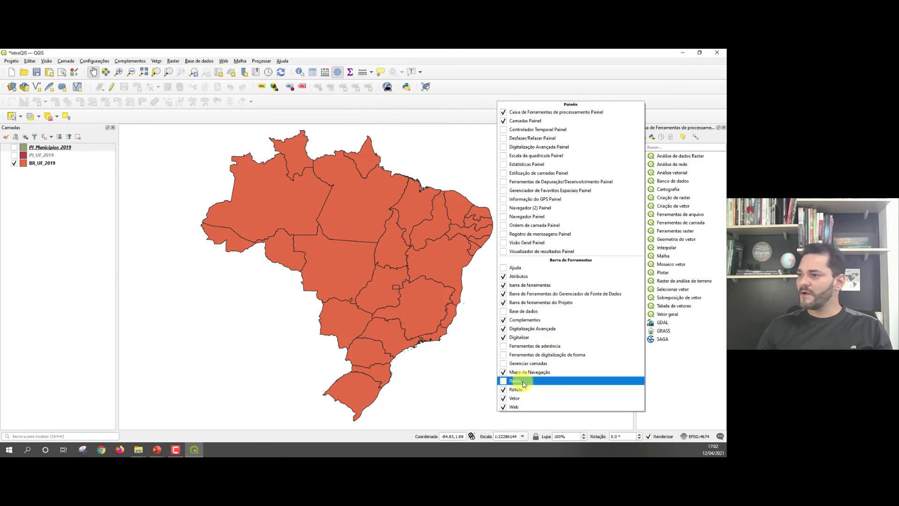
{"action": "left_click", "coordinate": [504, 331]}
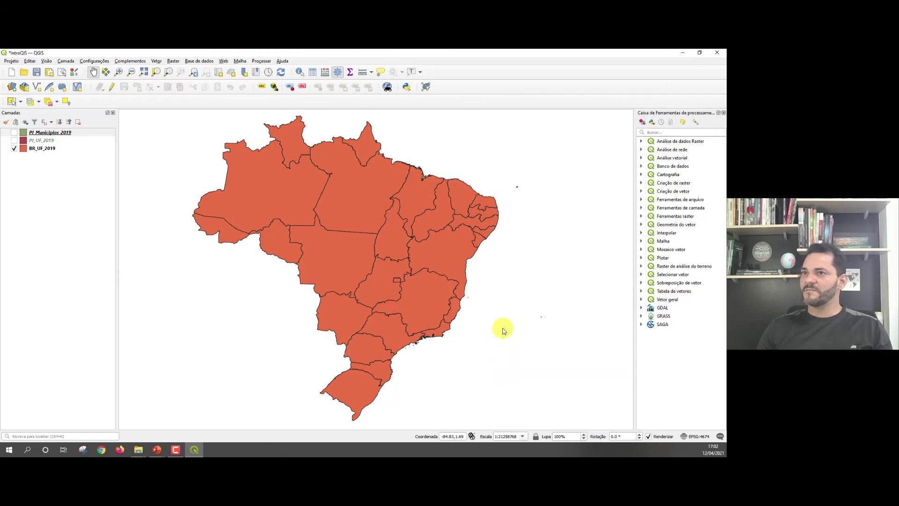